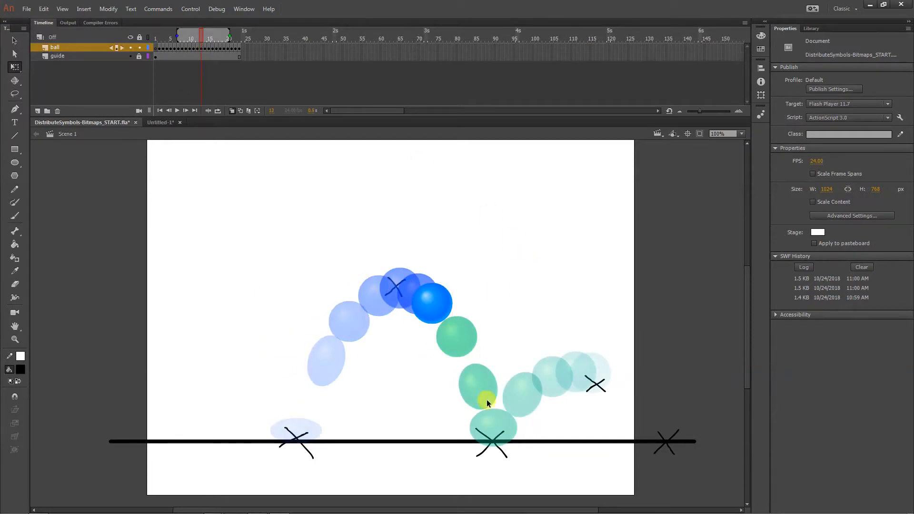
# Turn off onion skinning, move to frame 7 and hide the guide layer
pyautogui.click(231, 111)
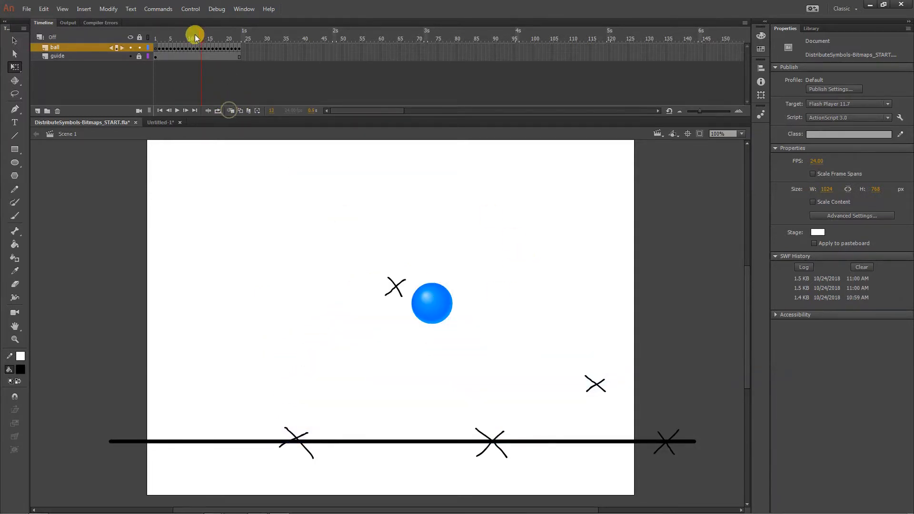
pyautogui.moveTo(199, 33); pyautogui.dragTo(178, 37)
pyautogui.click(129, 56)
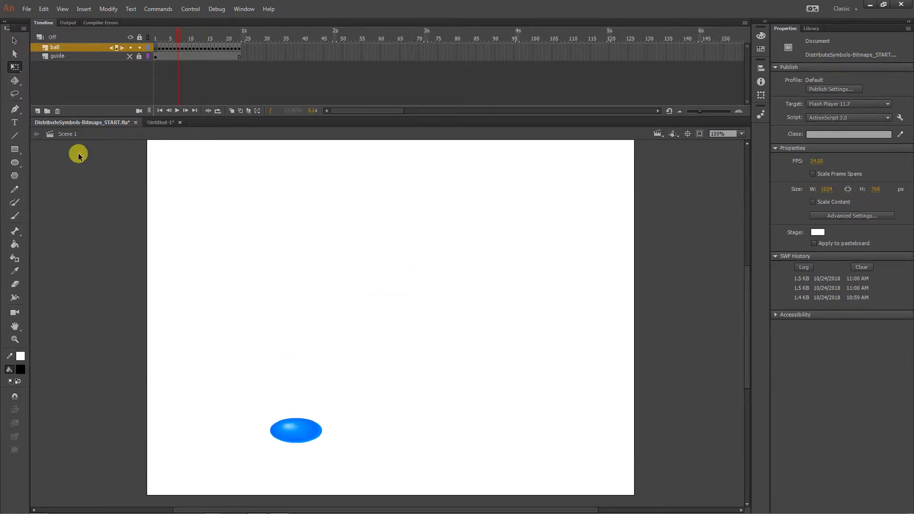
# Paint short black impact lines with the Brush tool beneath the squashed ball at frames 7 and 16
pyautogui.click(14, 216)
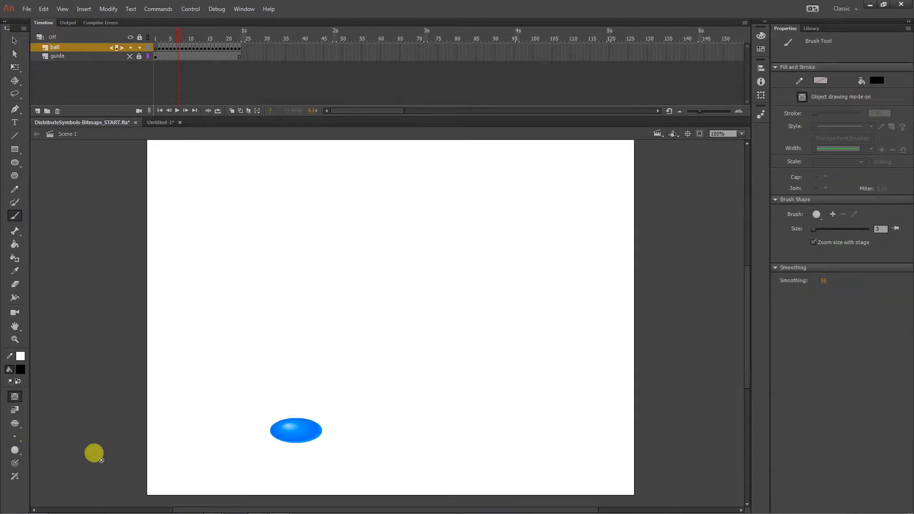
pyautogui.moveTo(262, 446)
pyautogui.mouseDown()
pyautogui.moveTo(279, 444)
pyautogui.moveTo(285, 456)
pyautogui.mouseUp()
pyautogui.moveTo(296, 450); pyautogui.dragTo(304, 456)
pyautogui.moveTo(317, 445); pyautogui.dragTo(329, 448)
pyautogui.moveTo(195, 42); pyautogui.dragTo(213, 40)
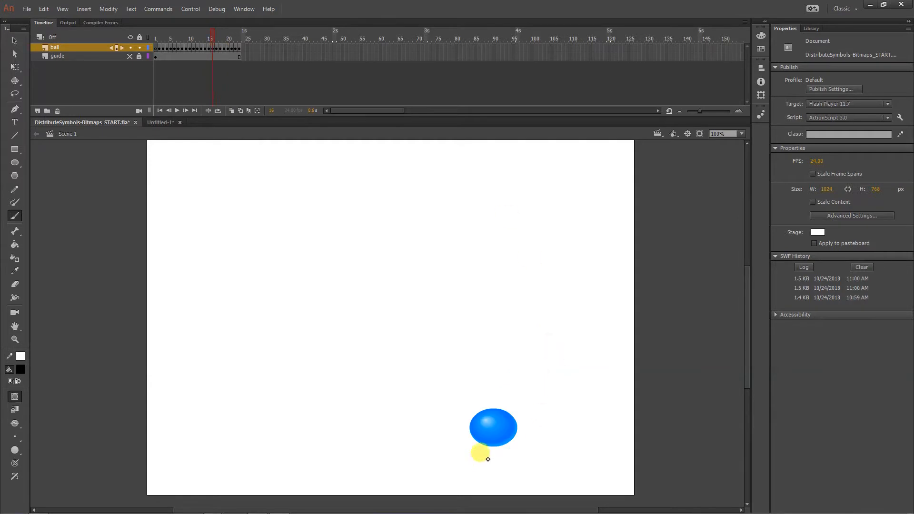
pyautogui.moveTo(473, 450); pyautogui.dragTo(510, 452)
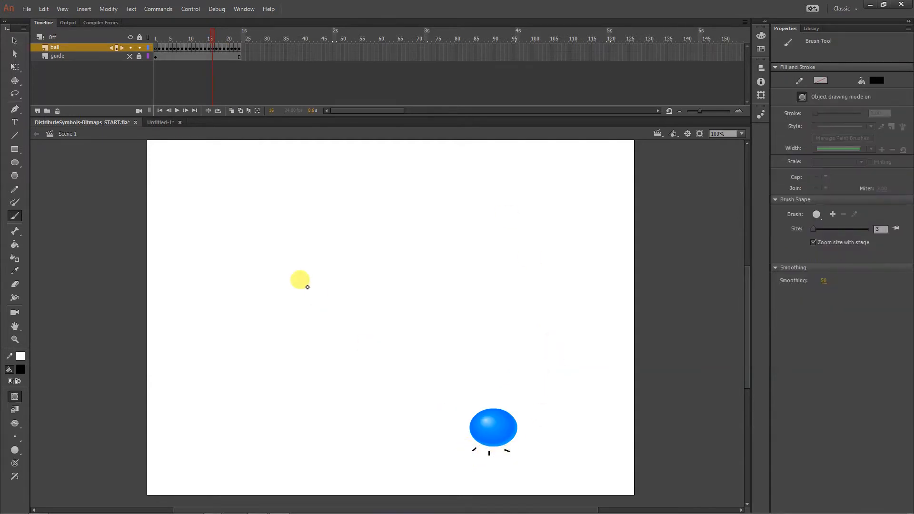
# Test the movie with the guide layer hidden on the stage, and close the preview
pyautogui.hotkey('ctrl', 'Return')
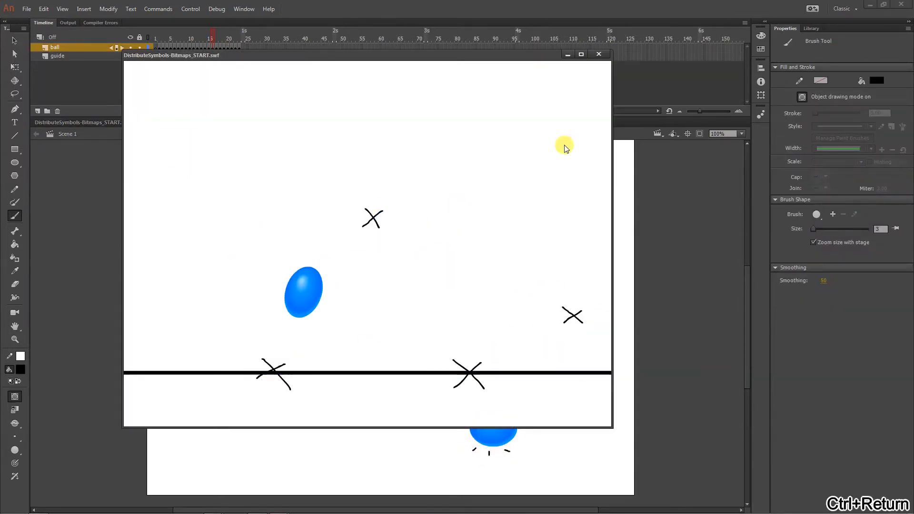
pyautogui.click(598, 54)
# Exclude hidden layers from the Flash output in the publish settings, and test the movie again
pyautogui.click(45, 9)
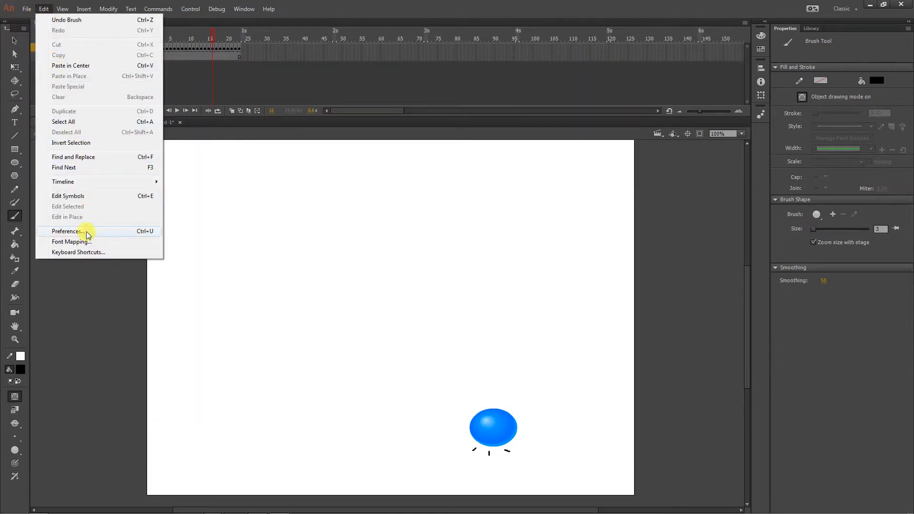
pyautogui.moveTo(29, 13)
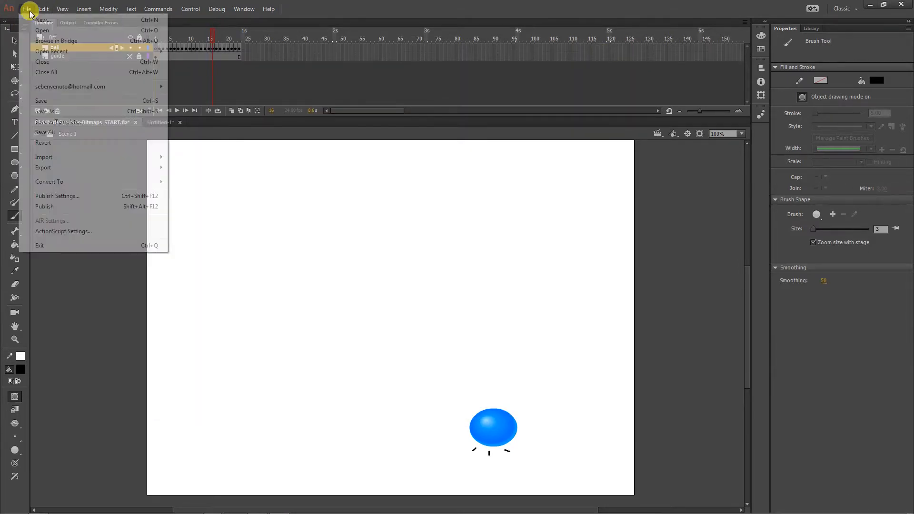
pyautogui.click(116, 196)
pyautogui.click(448, 246)
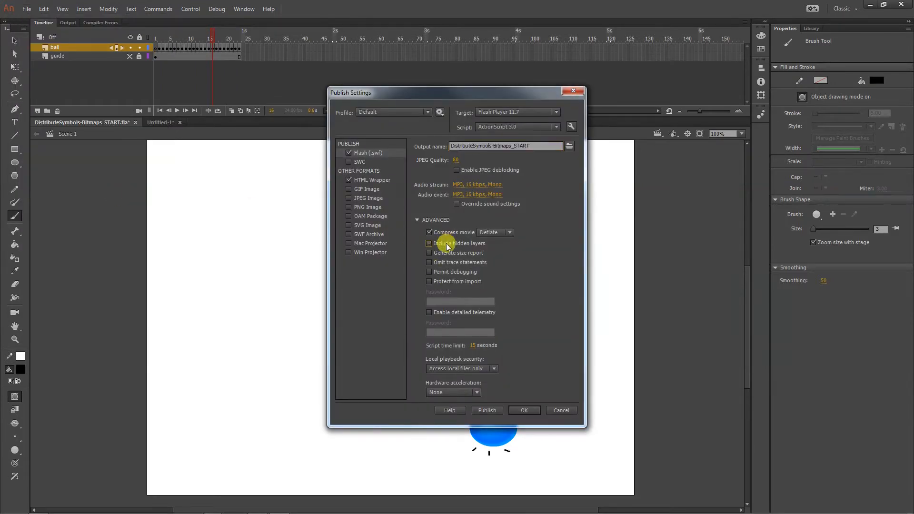
pyautogui.click(447, 245)
pyautogui.click(529, 410)
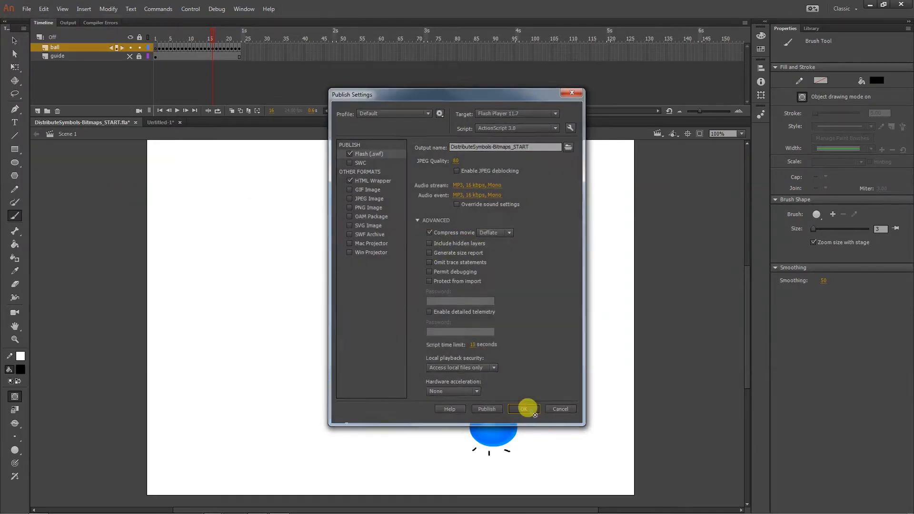
pyautogui.hotkey('ctrl', 'Return')
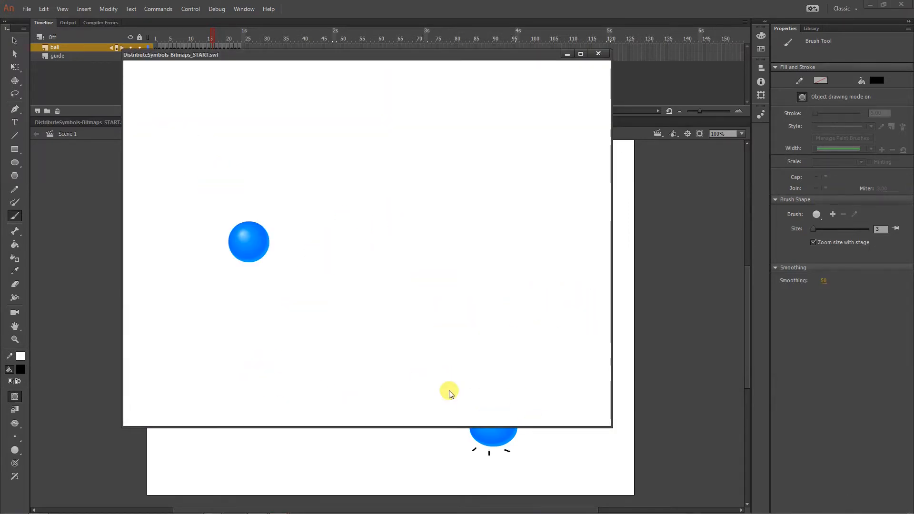
pyautogui.click(598, 53)
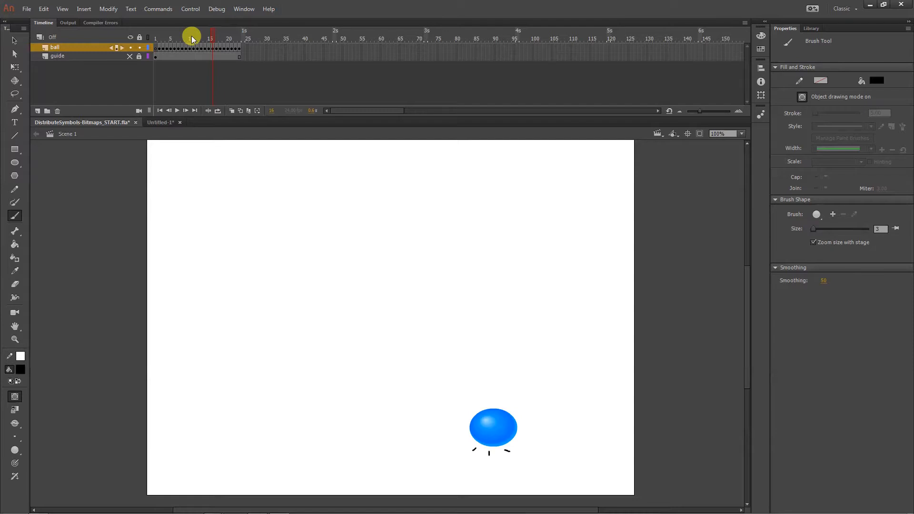
# Move to frame 6 and select the stretched ball instance with the Selection tool
pyautogui.moveTo(192, 39); pyautogui.dragTo(176, 36)
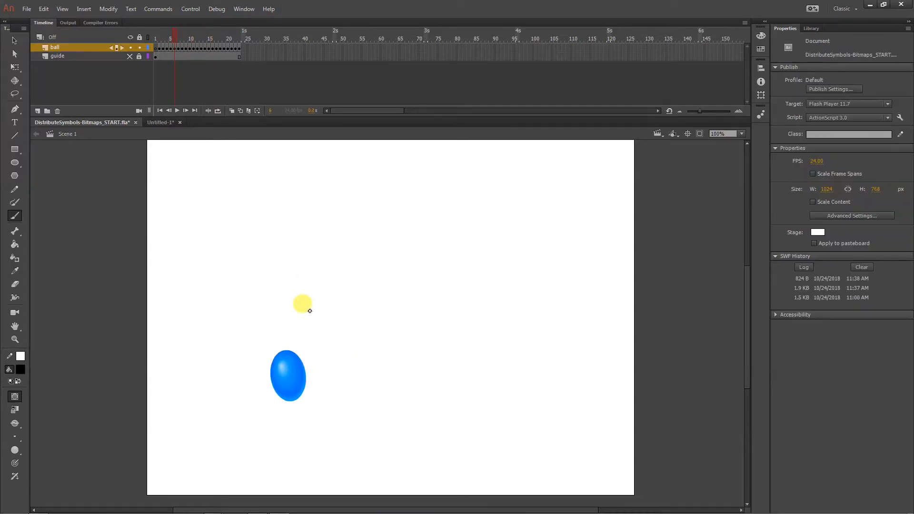
pyautogui.press('v')
pyautogui.click(286, 365)
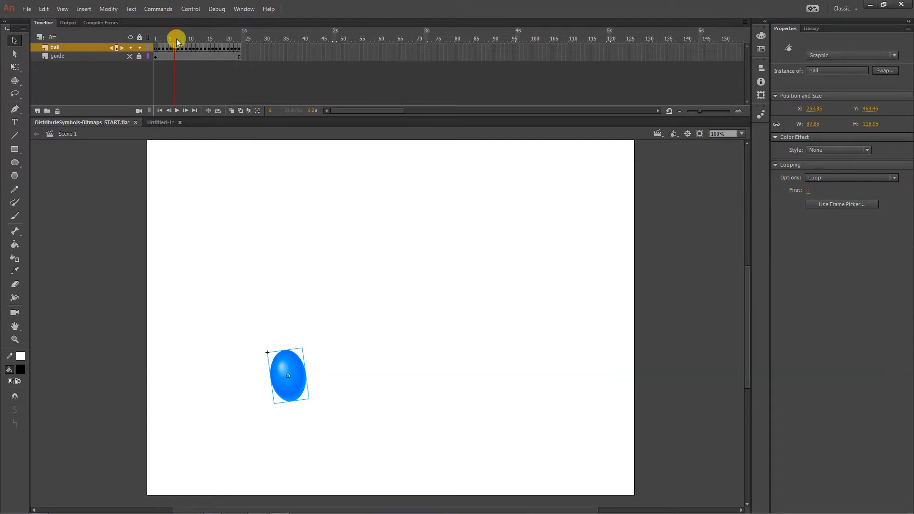
# Switch to the Untitled-1 document and scrub through the star's animation
pyautogui.click(160, 123)
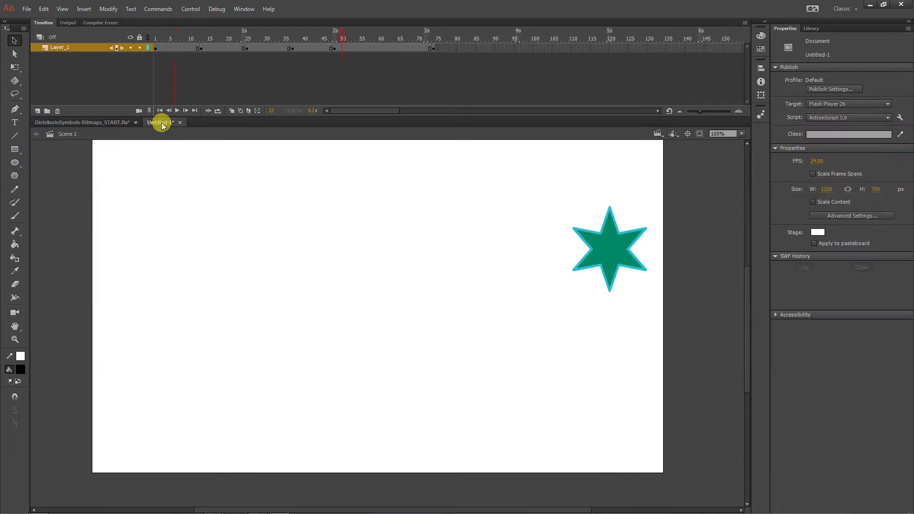
pyautogui.click(184, 38)
pyautogui.moveTo(197, 38); pyautogui.dragTo(365, 50)
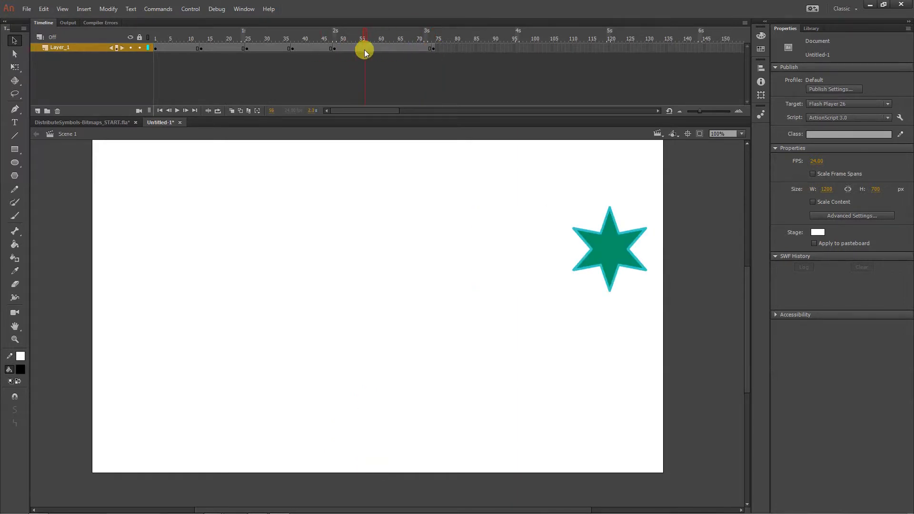
# Remove frames 13 through 49 from Layer_1
pyautogui.click(200, 48)
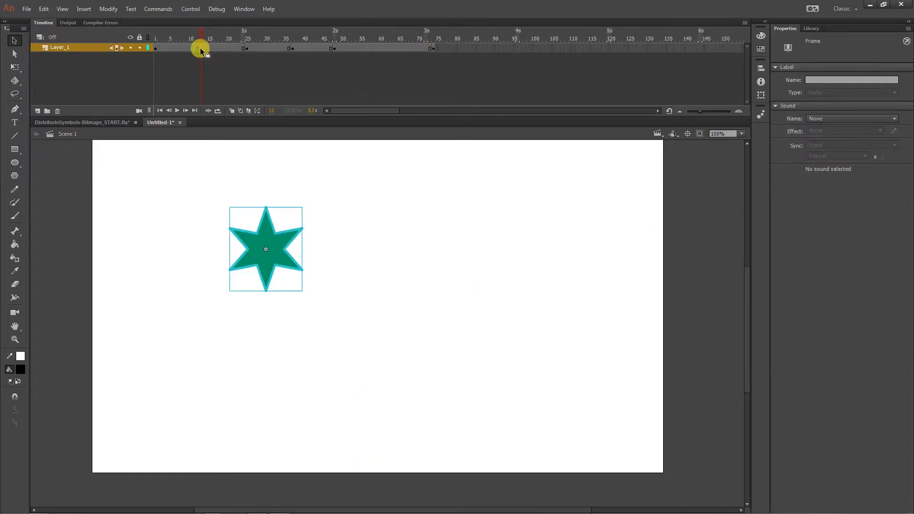
pyautogui.click(273, 68)
pyautogui.moveTo(199, 47); pyautogui.dragTo(326, 45)
pyautogui.rightClick(326, 46)
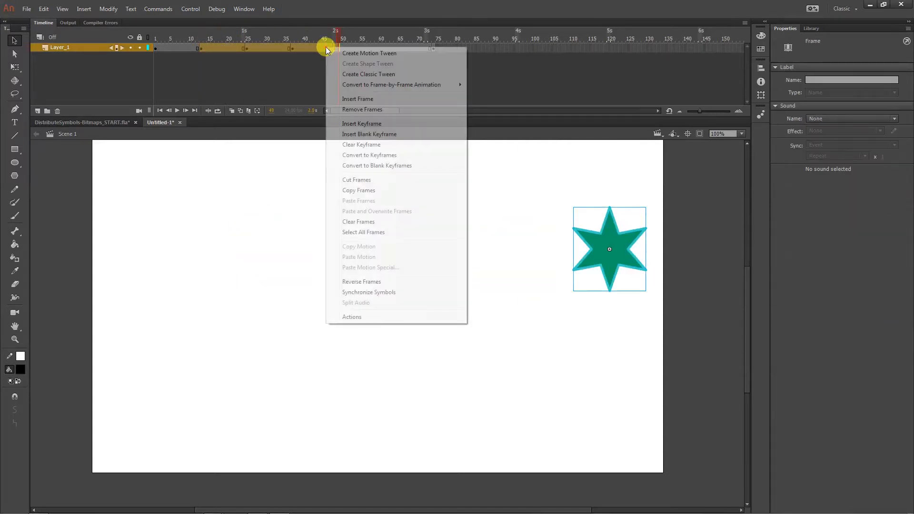
pyautogui.click(350, 113)
# Extend the star's first hold by inserting frames twice over the selected frames 6 to 11
pyautogui.click(178, 35)
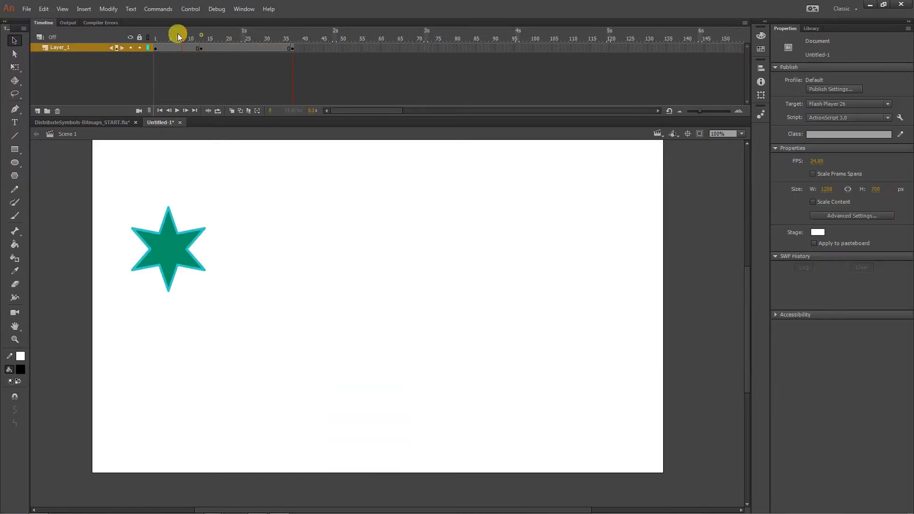
pyautogui.moveTo(198, 33); pyautogui.dragTo(174, 51)
pyautogui.click(191, 49)
pyautogui.rightClick(181, 47)
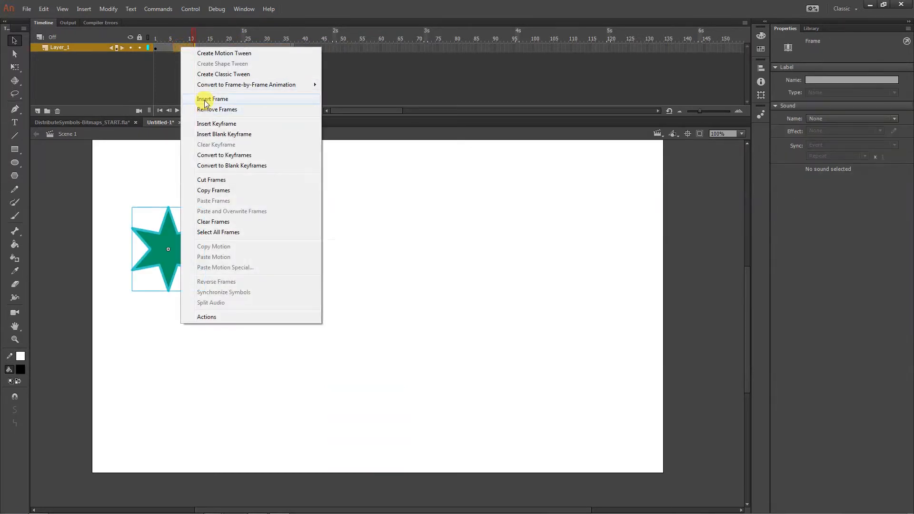
pyautogui.click(204, 100)
pyautogui.rightClick(186, 45)
pyautogui.click(206, 98)
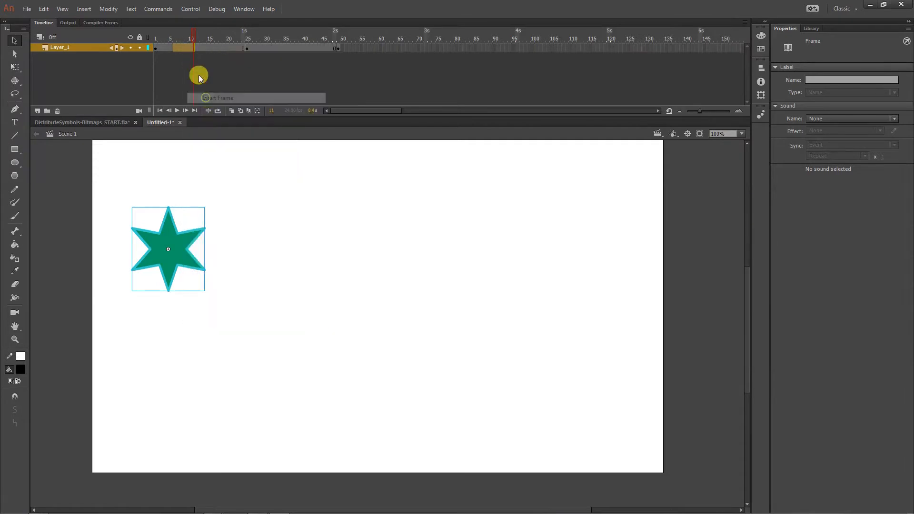
# Lengthen the star's first hold further by inserting frames over the selected frames 8 to 17
pyautogui.click(204, 65)
pyautogui.click(215, 49)
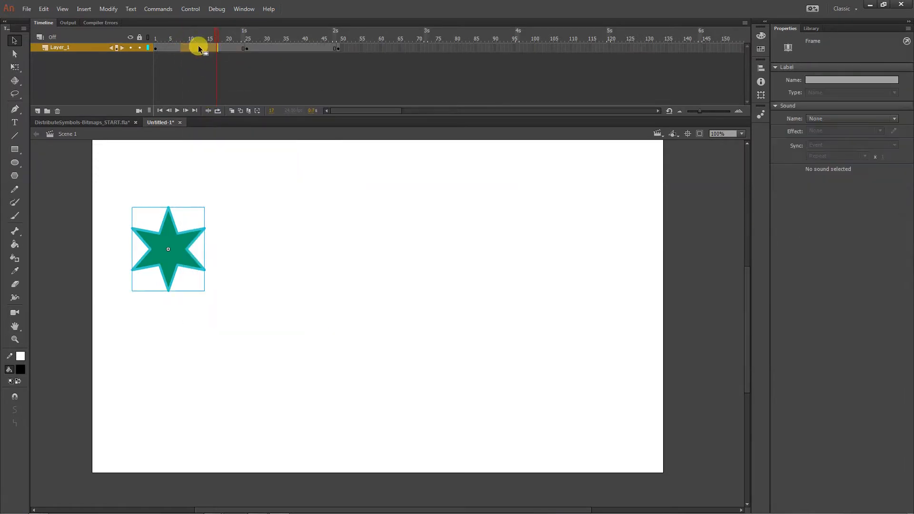
pyautogui.rightClick(198, 46)
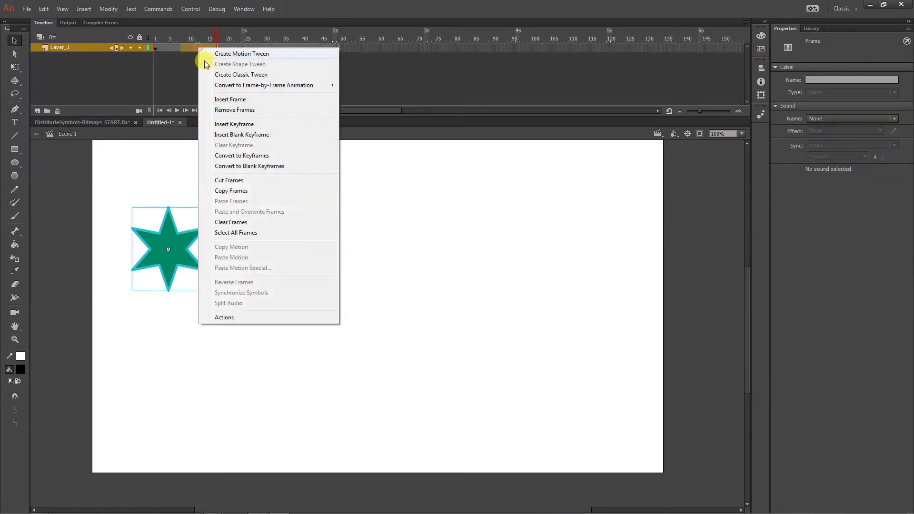
pyautogui.click(223, 99)
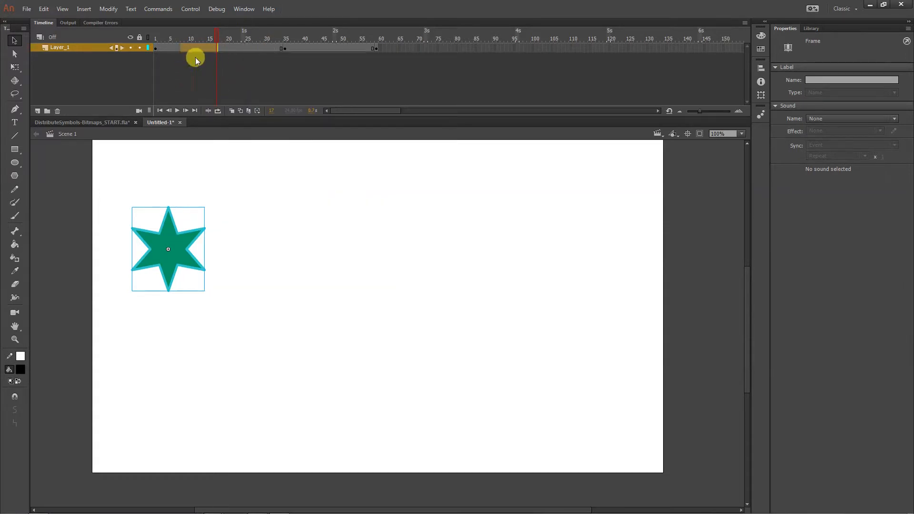
# Examine the star symbol in the library and its instance on the stage within the first hold
pyautogui.moveTo(190, 41); pyautogui.dragTo(179, 38)
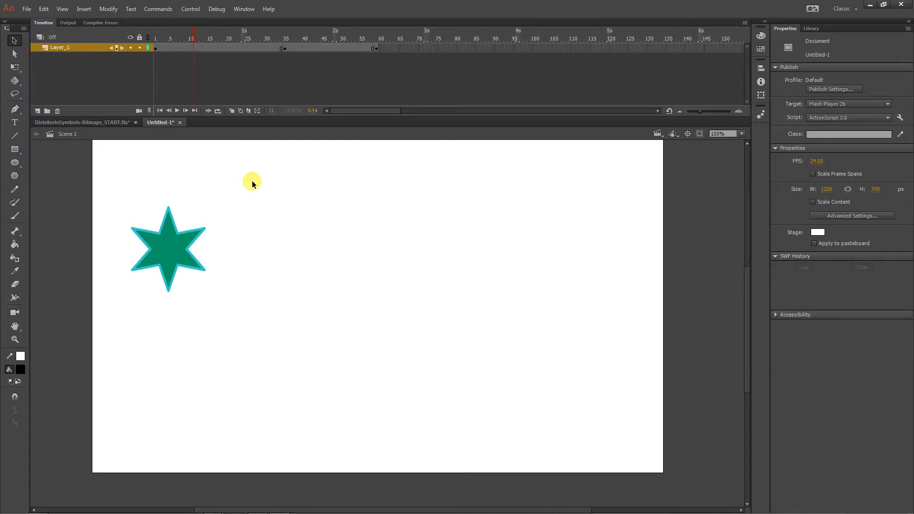
pyautogui.click(815, 28)
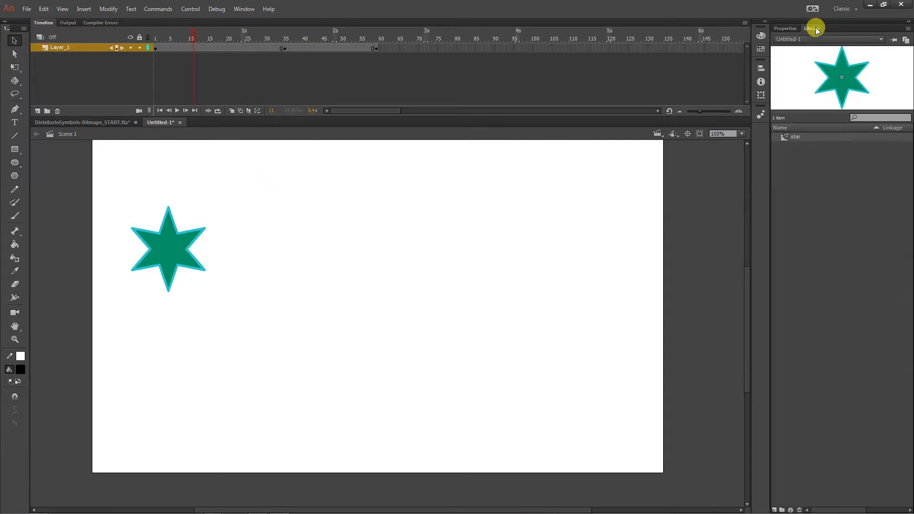
pyautogui.click(784, 138)
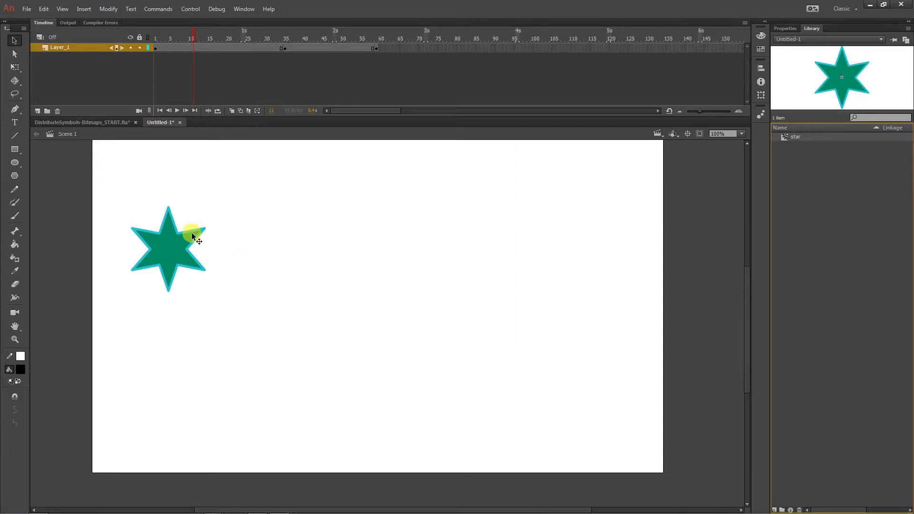
pyautogui.moveTo(123, 189); pyautogui.dragTo(233, 316)
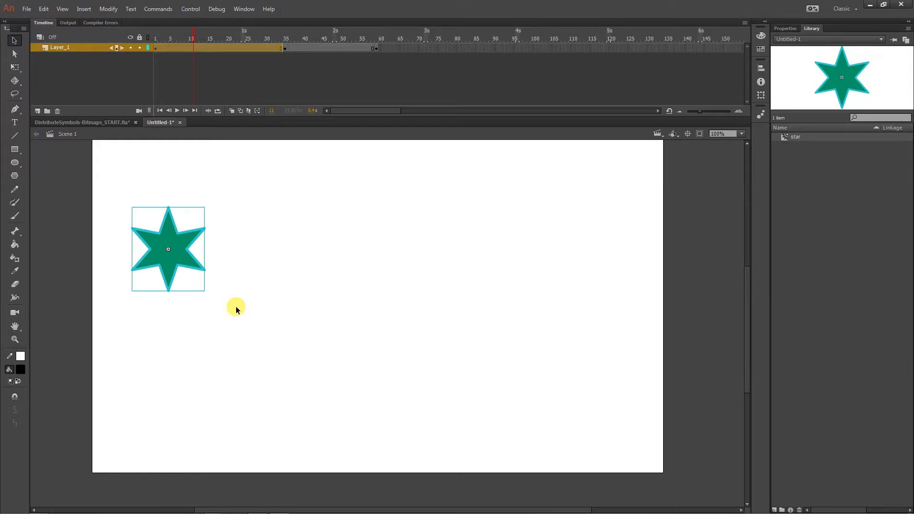
pyautogui.moveTo(184, 36); pyautogui.dragTo(164, 36)
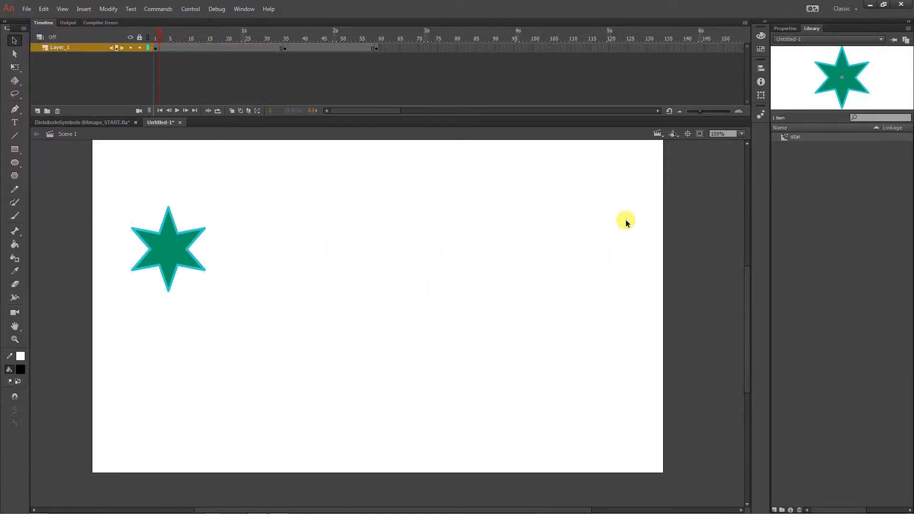
# Switch to the DistributeSymbols-Bitmaps_START document and turn on onion skinning for the ball animation
pyautogui.click(113, 122)
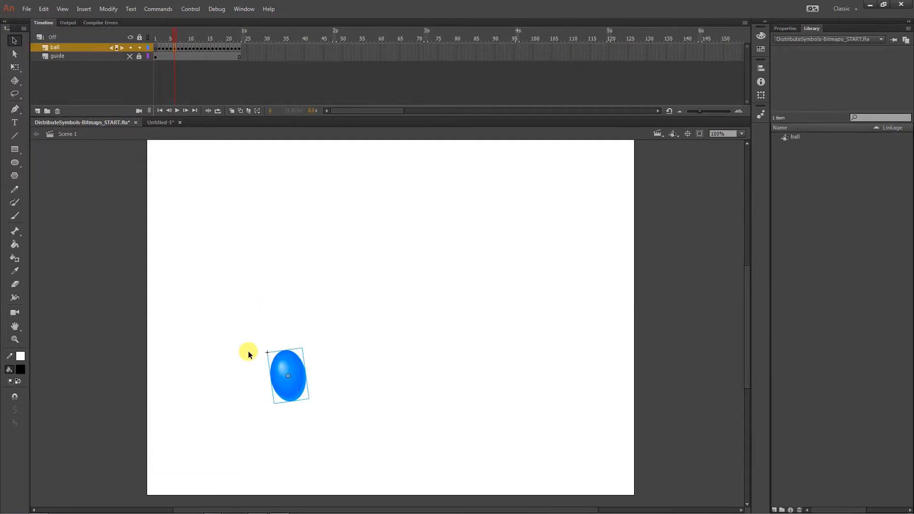
pyautogui.click(231, 110)
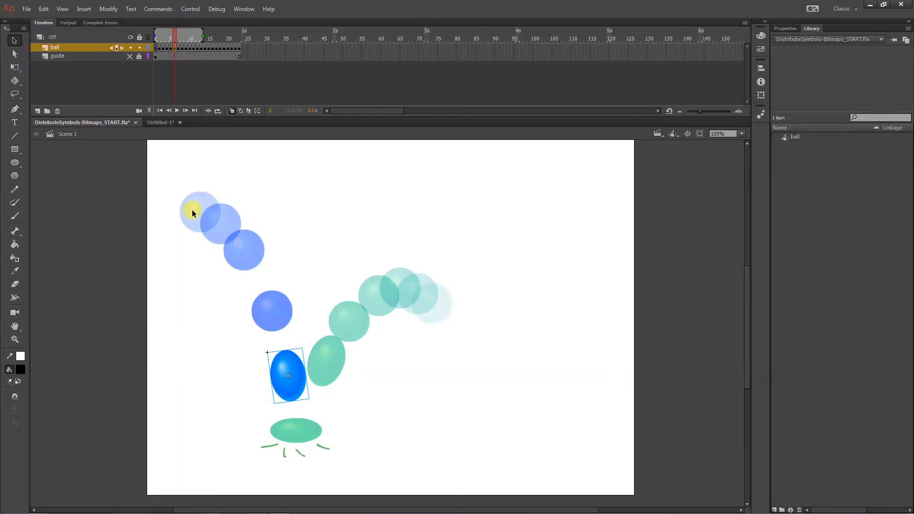
# Return to the Untitled-1 document and compare the star's position at the keyframes on frames 1 and 35 and the frames between them
pyautogui.click(158, 122)
pyautogui.moveTo(247, 37); pyautogui.dragTo(308, 39)
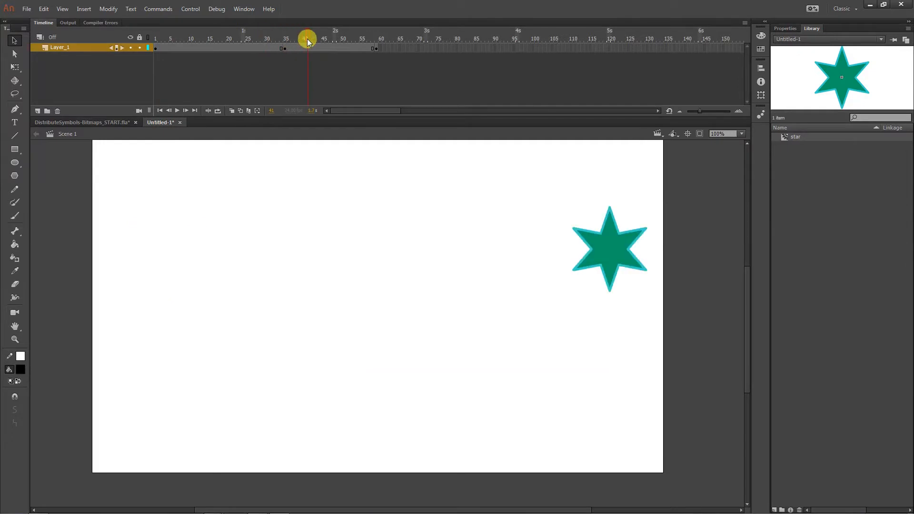
pyautogui.moveTo(307, 39); pyautogui.dragTo(193, 46)
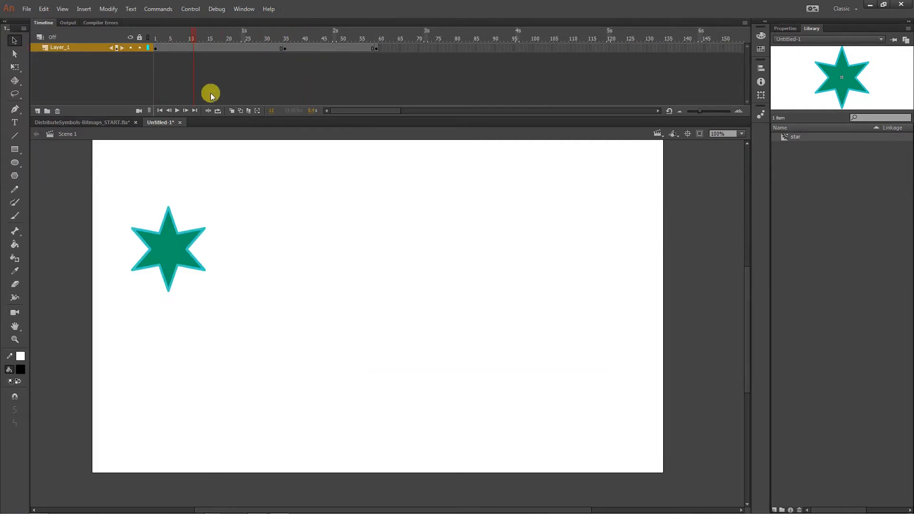
pyautogui.click(156, 49)
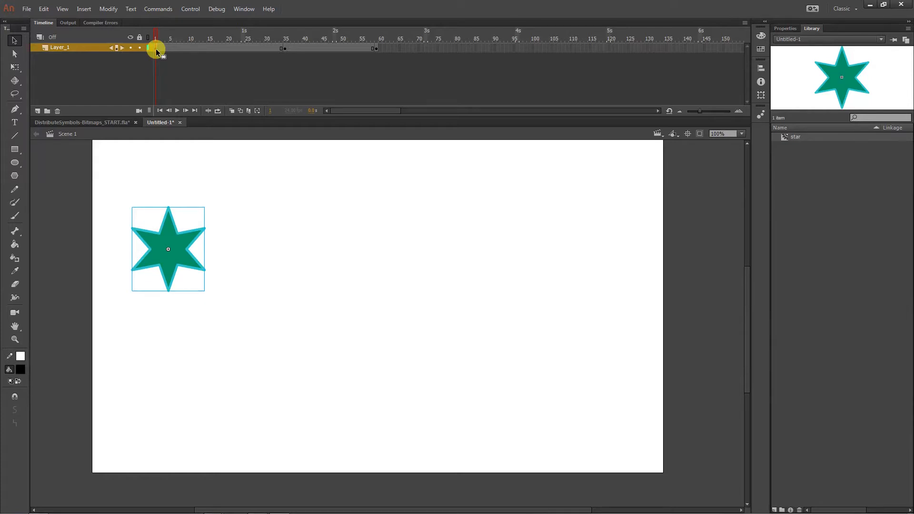
pyautogui.click(216, 48)
pyautogui.click(286, 48)
pyautogui.click(260, 48)
pyautogui.click(285, 48)
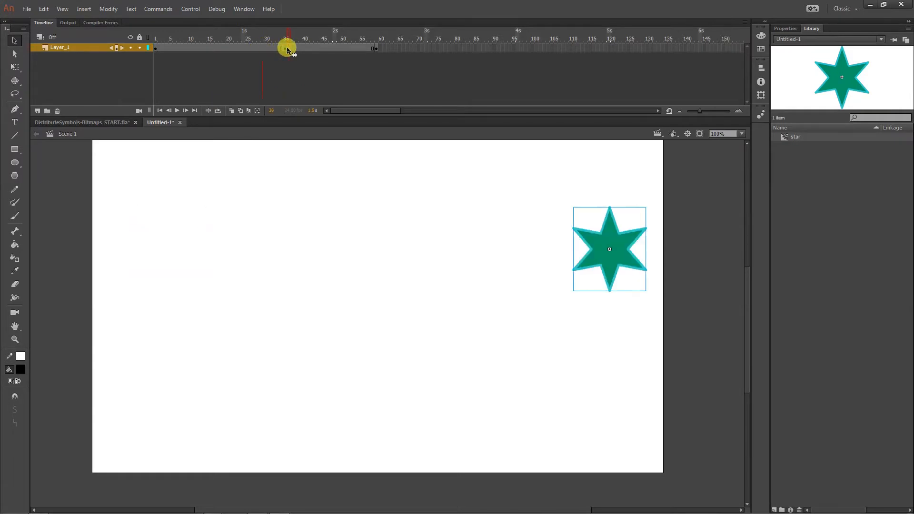
# Create a classic tween between the star's keyframes on frames 1 and 35 of Layer_1 and scrub through it
pyautogui.click(236, 48)
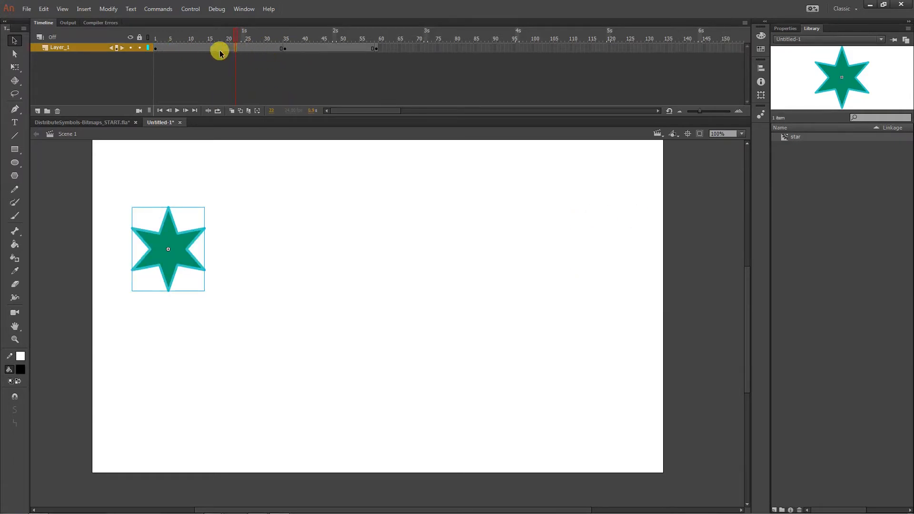
pyautogui.click(336, 49)
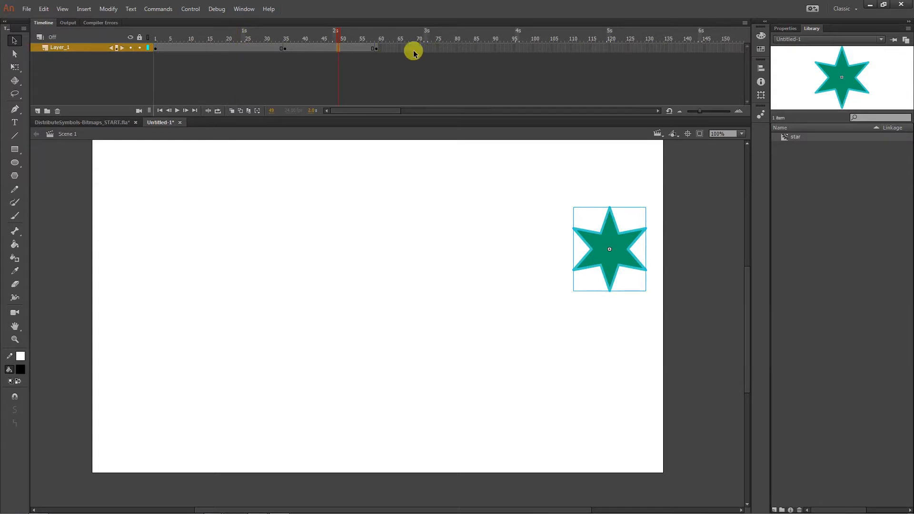
pyautogui.click(206, 48)
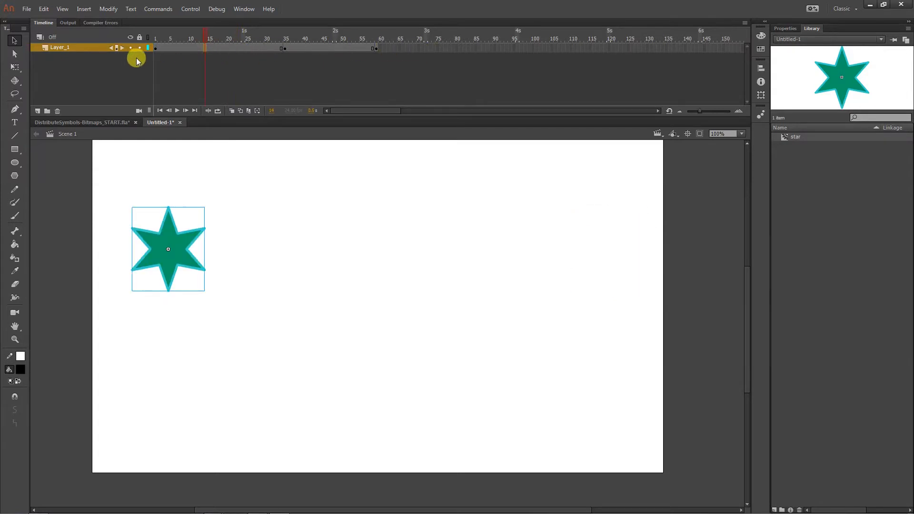
pyautogui.rightClick(217, 48)
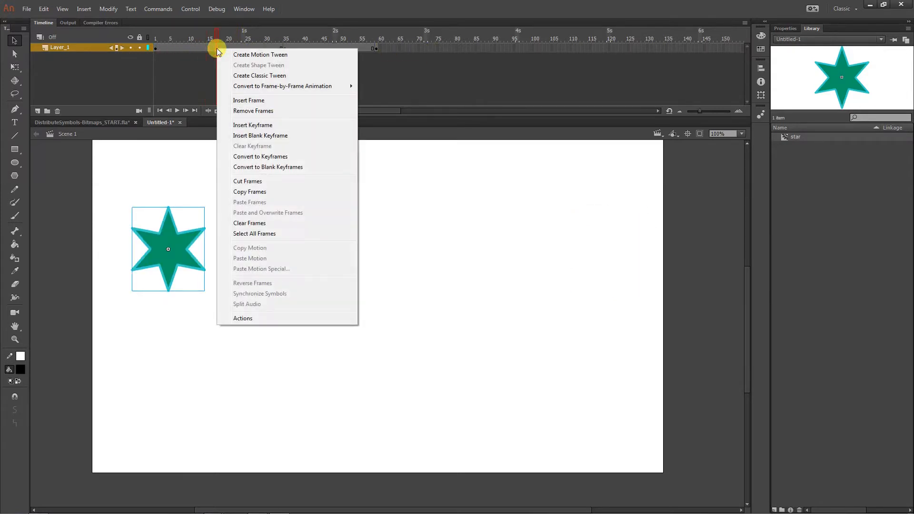
pyautogui.click(236, 76)
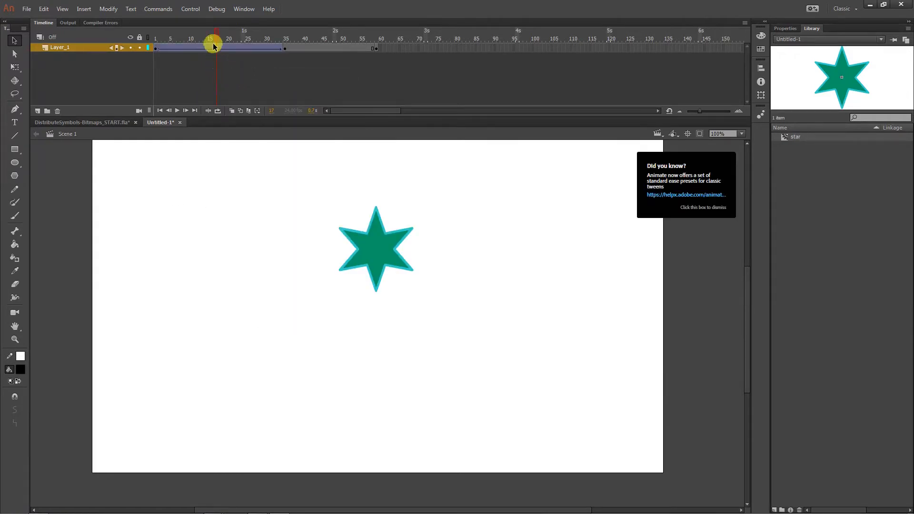
pyautogui.click(698, 208)
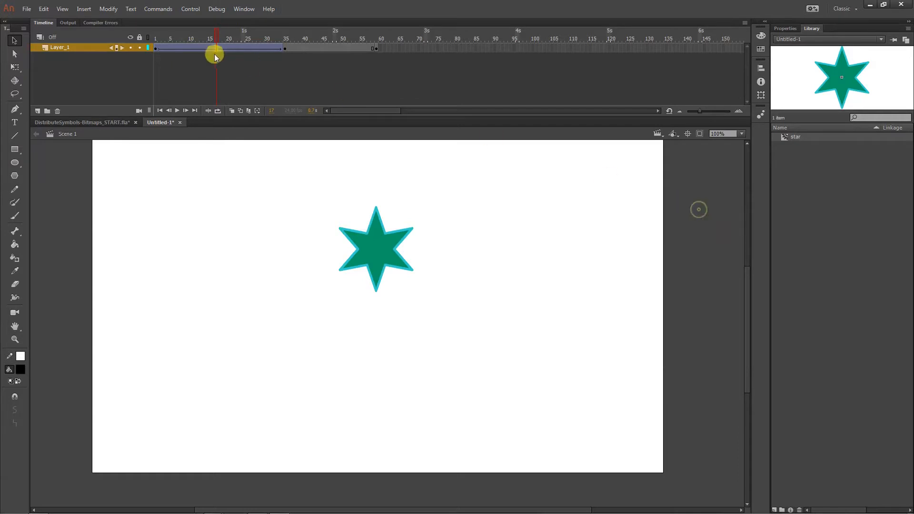
pyautogui.moveTo(216, 32); pyautogui.dragTo(268, 41)
# Try a motion tween on the star's span starting at frame 35, and undo it
pyautogui.rightClick(312, 46)
pyautogui.click(324, 51)
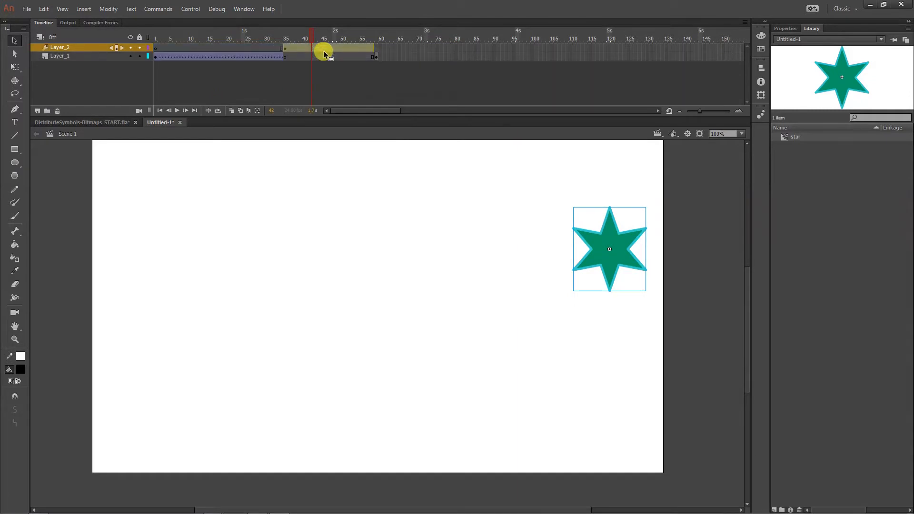
pyautogui.click(341, 70)
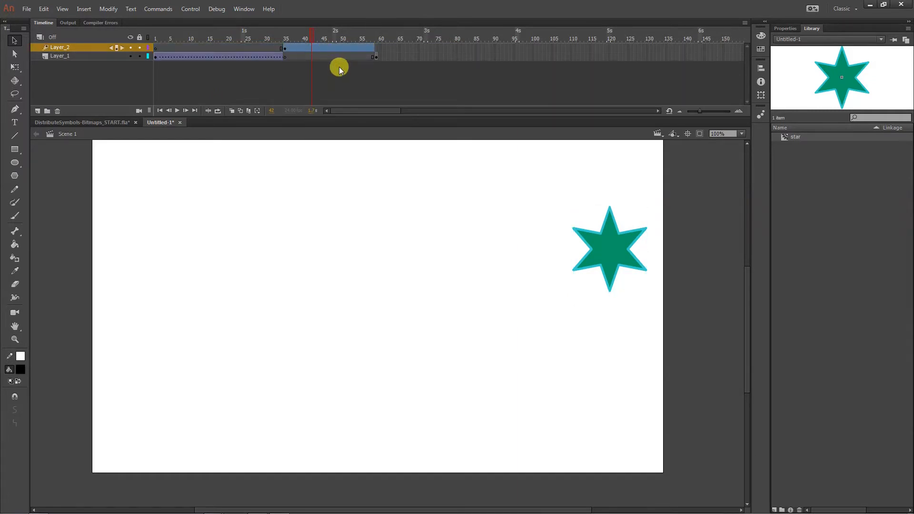
pyautogui.hotkey('ctrl', 'z')
pyautogui.hotkey('ctrl', 'z')
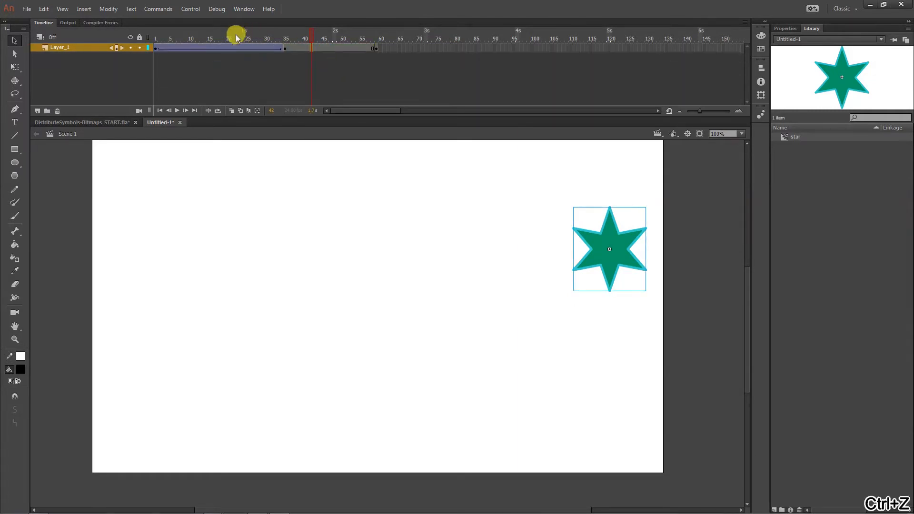
# Preview the star's classic tween by scrubbing from frame 1 to 35 and playing the animation back
pyautogui.click(220, 38)
pyautogui.moveTo(204, 37); pyautogui.dragTo(285, 49)
pyautogui.click(155, 48)
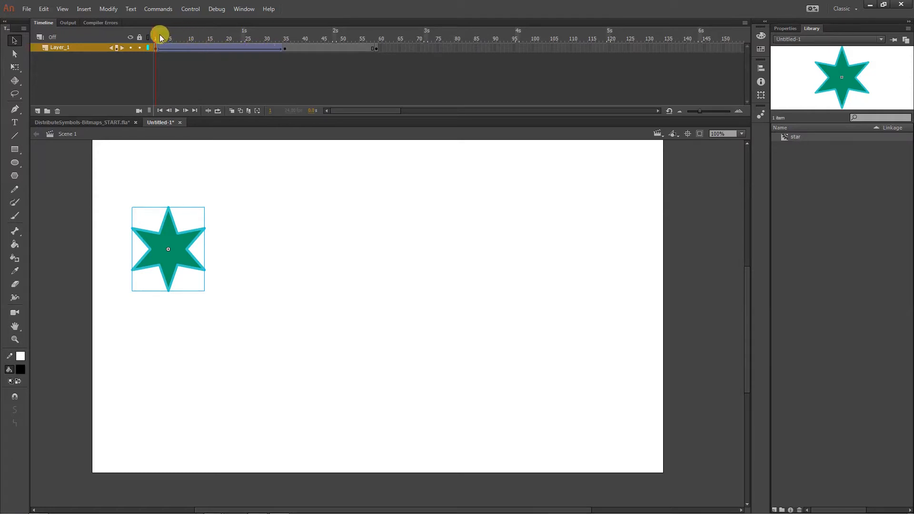
pyautogui.click(153, 35)
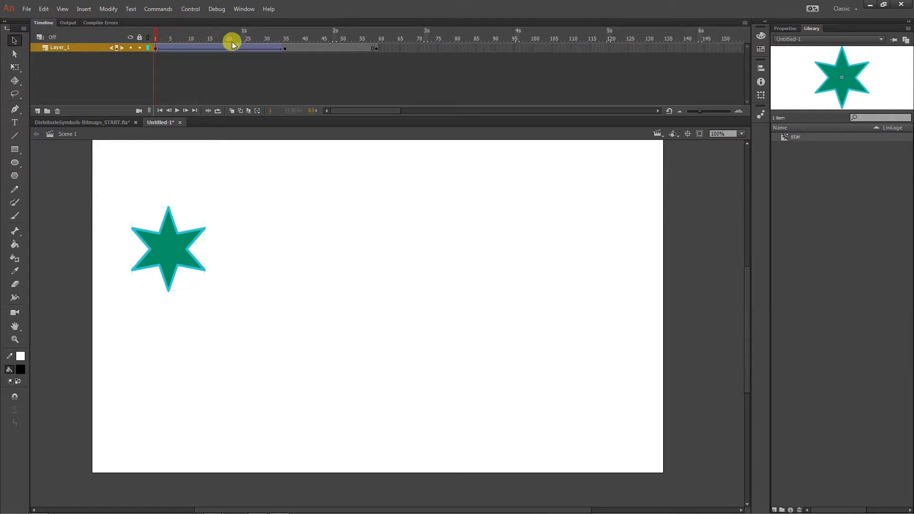
pyautogui.moveTo(175, 35); pyautogui.dragTo(239, 41)
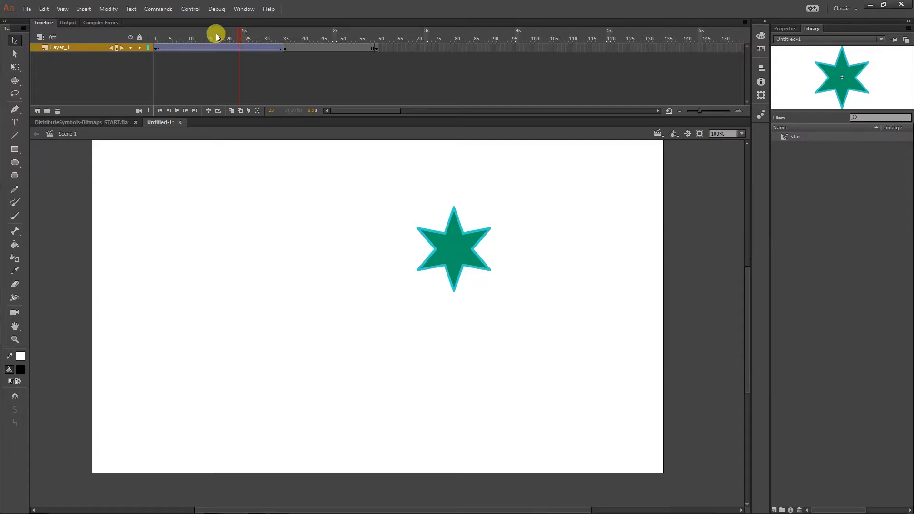
pyautogui.moveTo(215, 33); pyautogui.dragTo(156, 38)
pyautogui.click(175, 111)
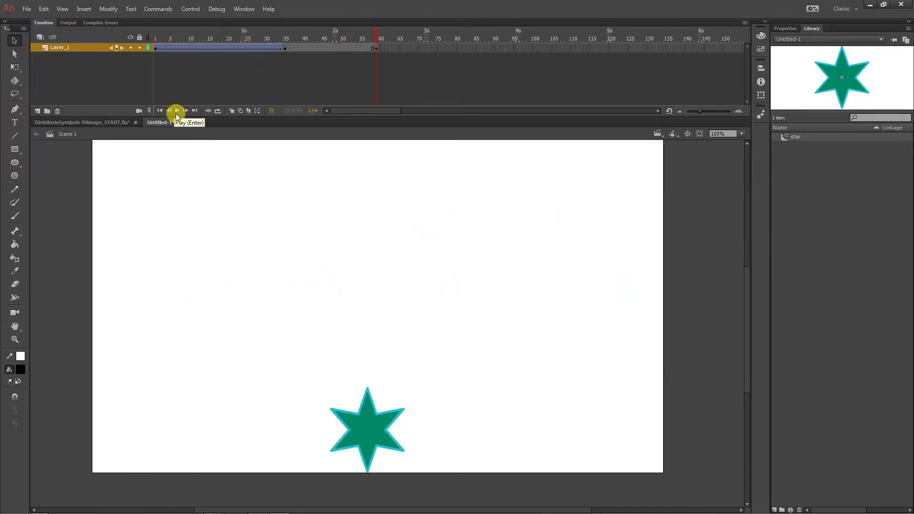
pyautogui.moveTo(176, 38); pyautogui.dragTo(147, 39)
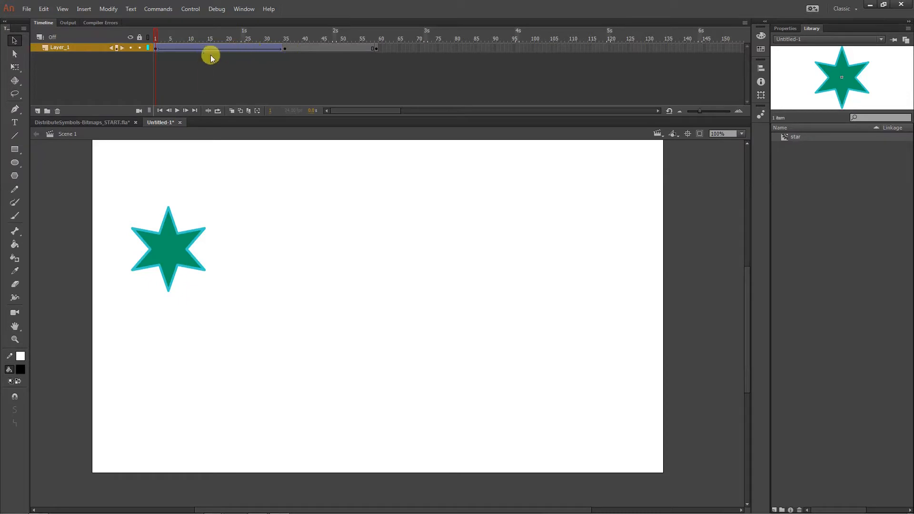
# Lengthen the classic tween by inserting frames over frames 11 to 30, and play the slower motion back
pyautogui.moveTo(193, 48); pyautogui.dragTo(267, 50)
pyautogui.rightClick(240, 50)
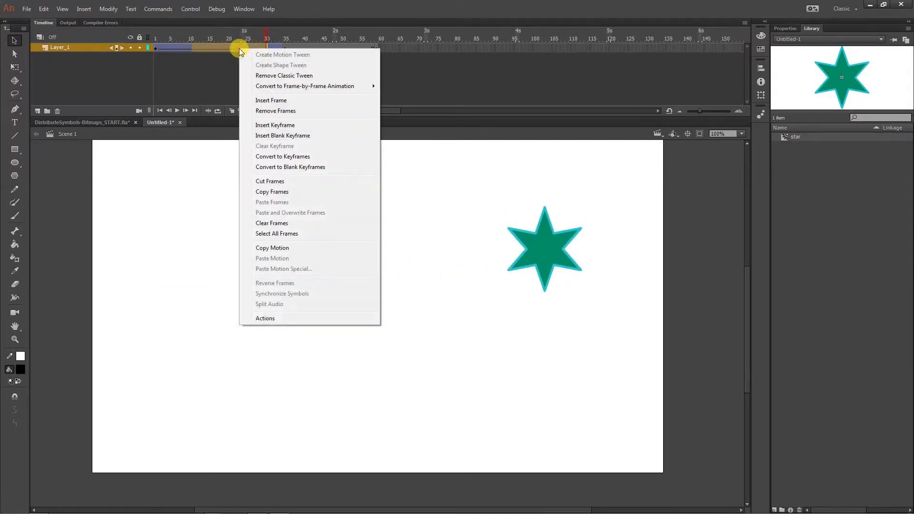
pyautogui.click(259, 100)
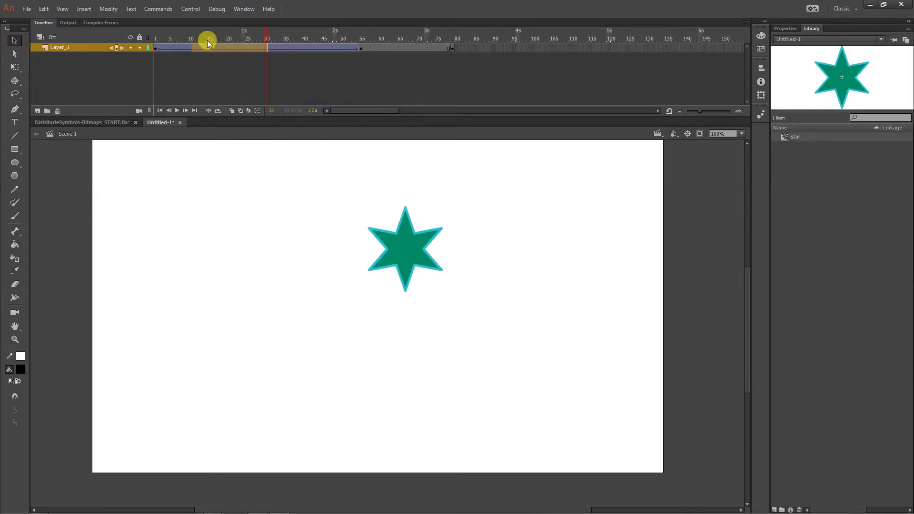
pyautogui.moveTo(198, 32); pyautogui.dragTo(149, 33)
pyautogui.click(179, 111)
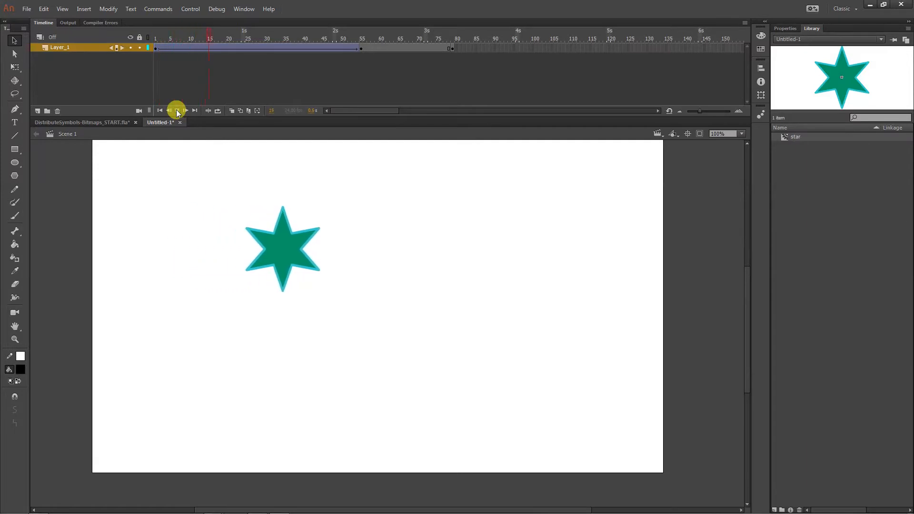
pyautogui.click(177, 111)
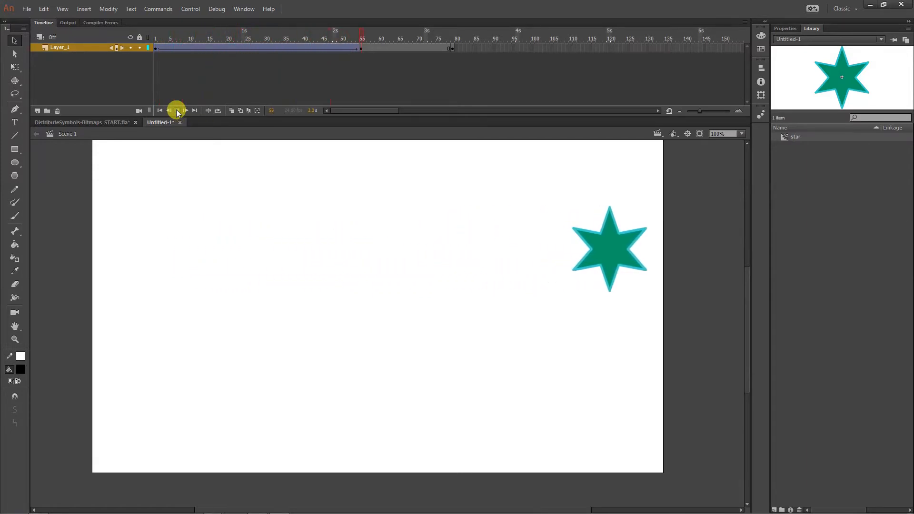
# Shorten the classic tween by removing frames 7 to 46, and play the faster motion back
pyautogui.moveTo(186, 49); pyautogui.dragTo(326, 52)
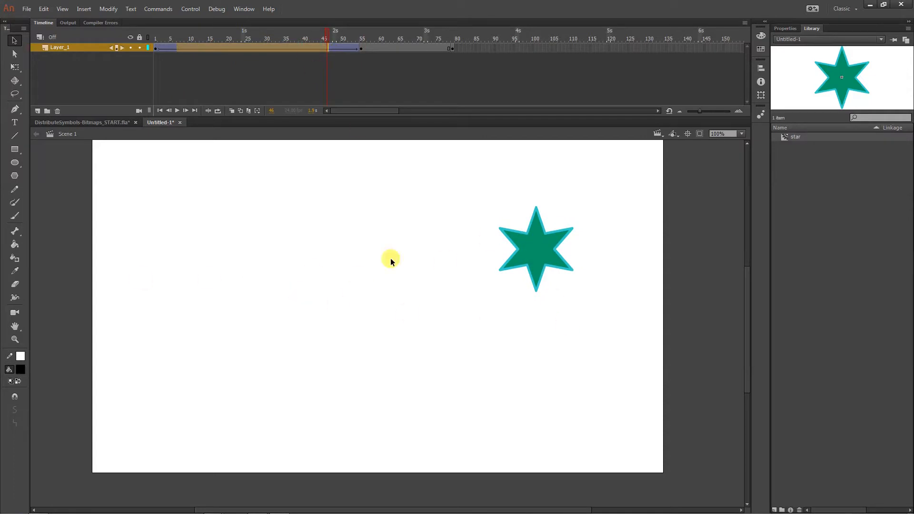
pyautogui.rightClick(266, 47)
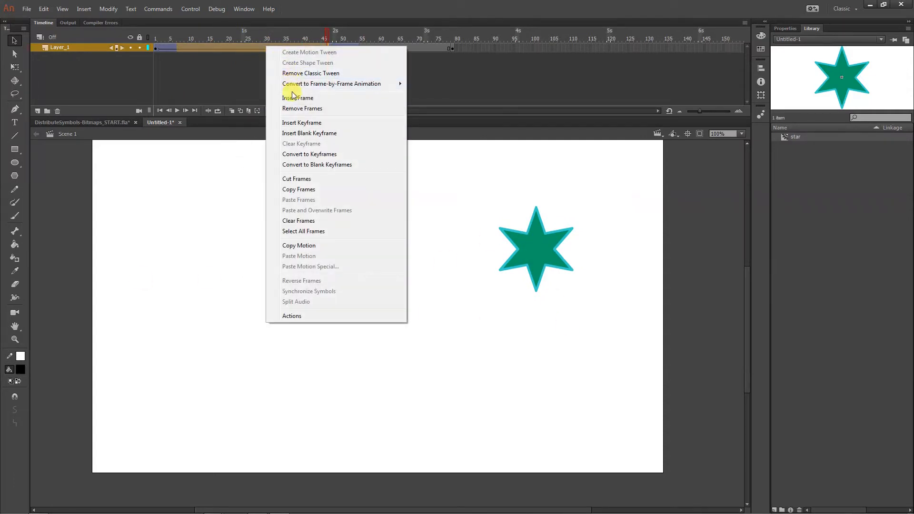
pyautogui.click(291, 110)
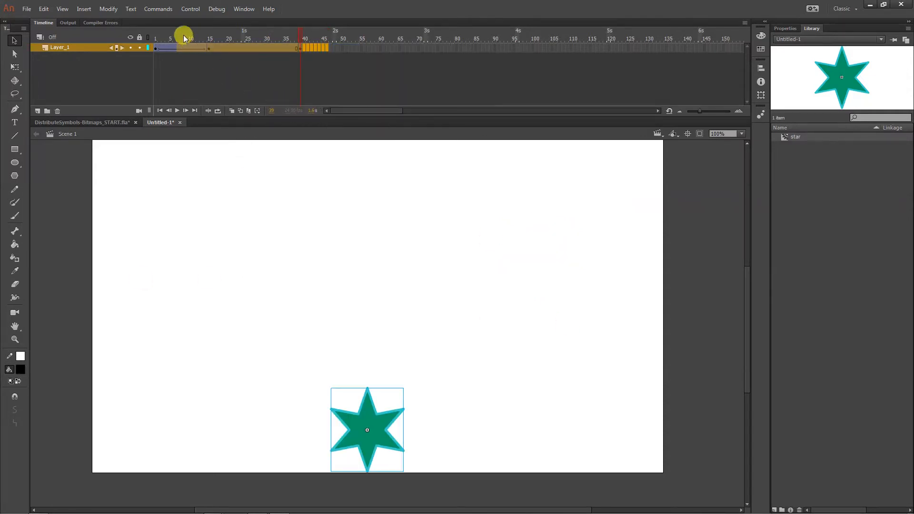
pyautogui.moveTo(184, 35); pyautogui.dragTo(145, 33)
pyautogui.click(176, 110)
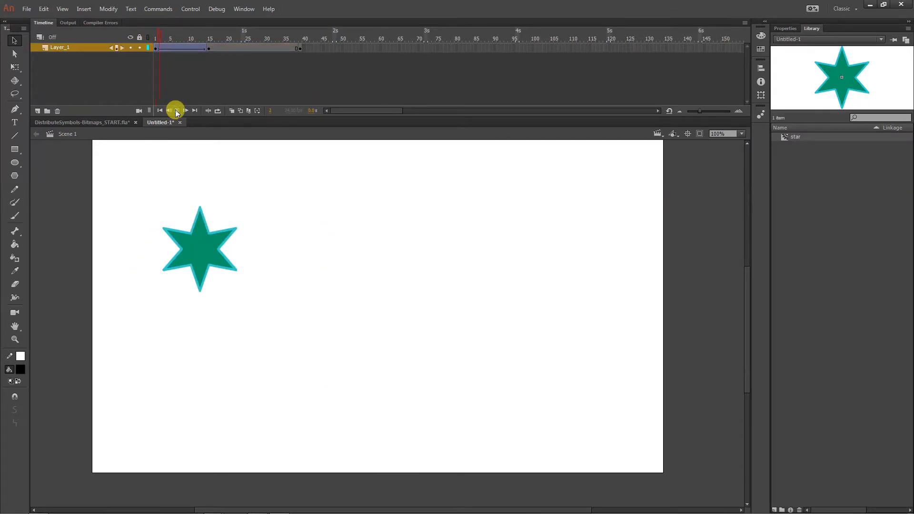
pyautogui.click(176, 110)
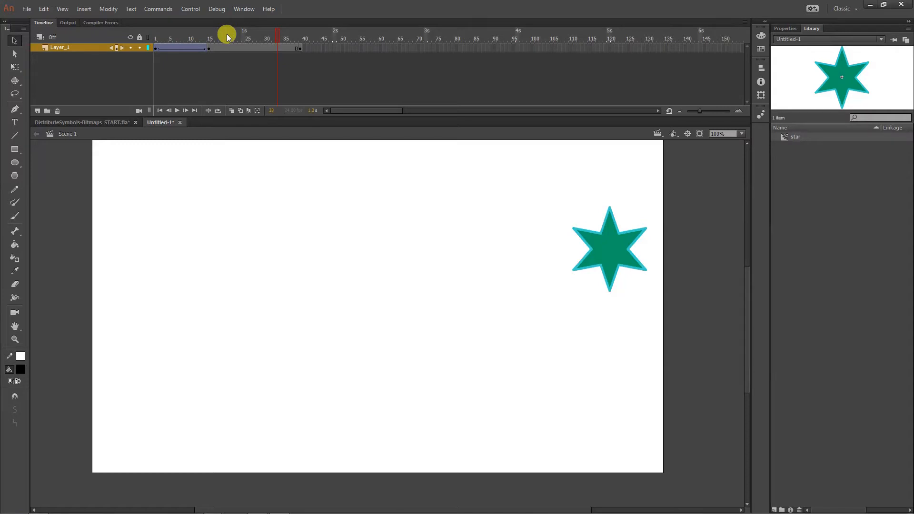
# Lengthen the shortened tween by inserting frames over frames 4 to 10, and scrub back from frame 22 to 1
pyautogui.moveTo(159, 48); pyautogui.dragTo(187, 50)
pyautogui.rightClick(184, 49)
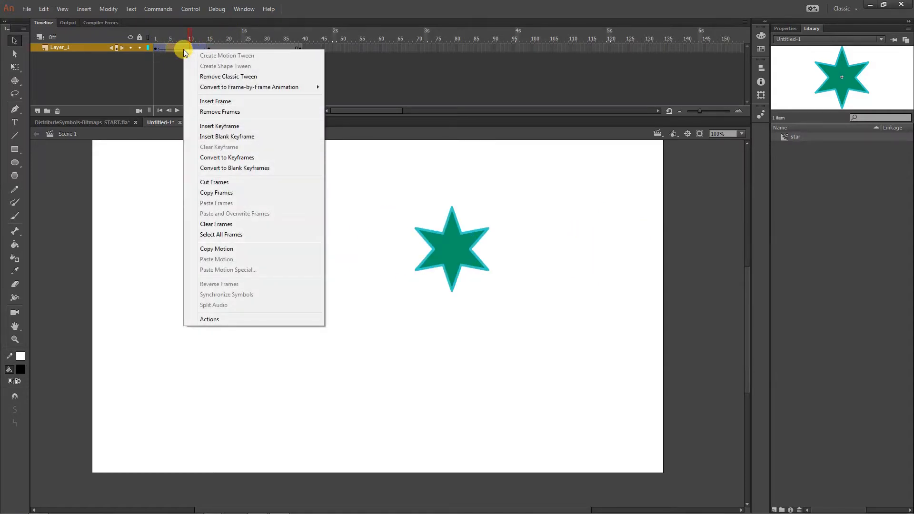
pyautogui.click(200, 101)
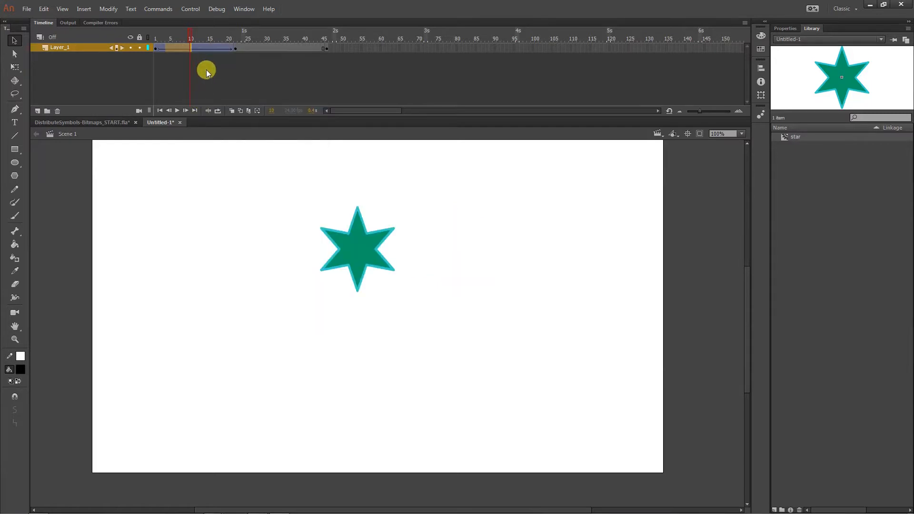
pyautogui.click(236, 37)
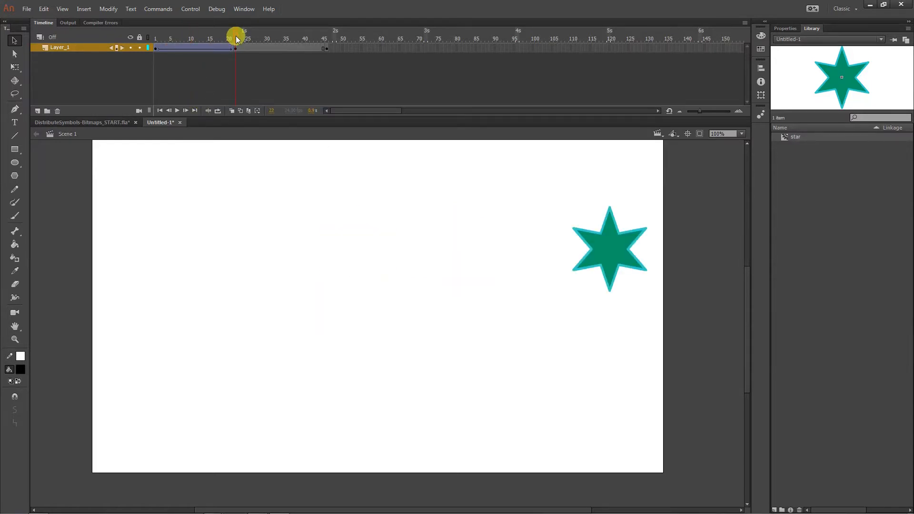
pyautogui.moveTo(236, 35); pyautogui.dragTo(148, 33)
# Move the star on frame 1 horizontally close to its end position on frame 22, and play the tween
pyautogui.click(167, 257)
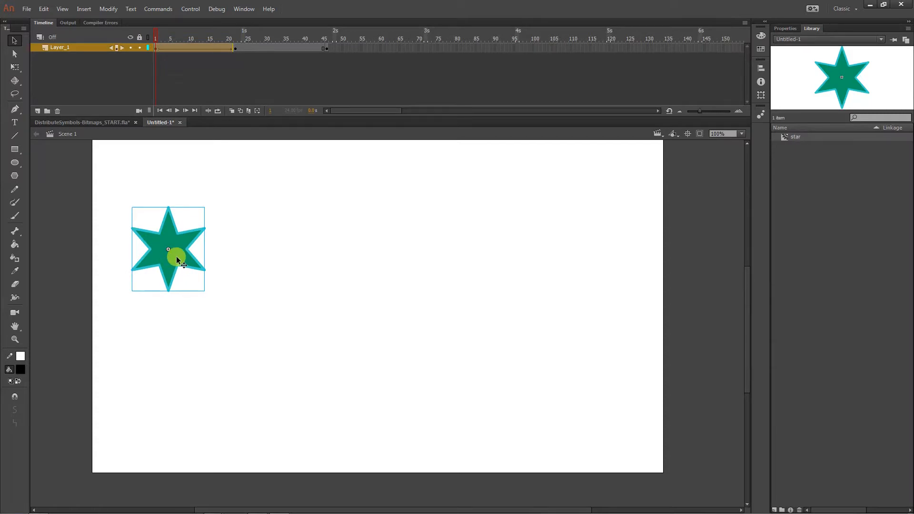
pyautogui.moveTo(179, 256); pyautogui.dragTo(544, 272)
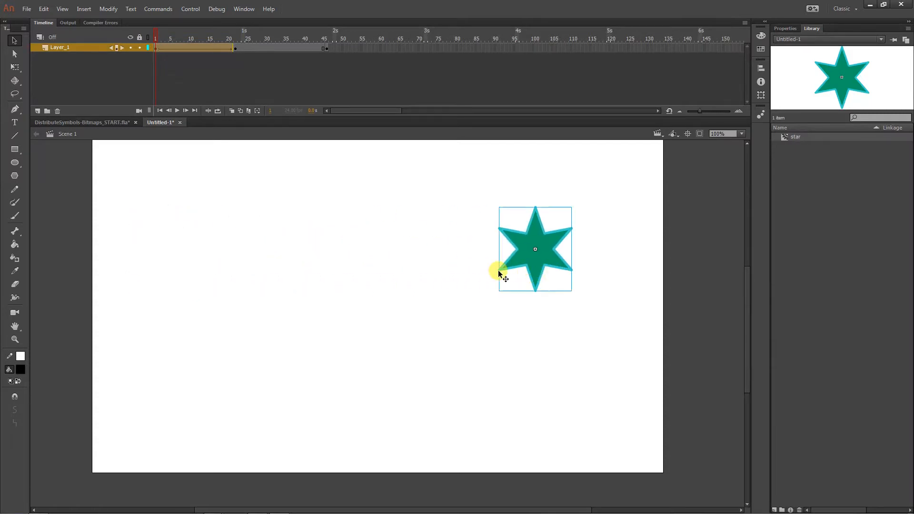
pyautogui.click(177, 110)
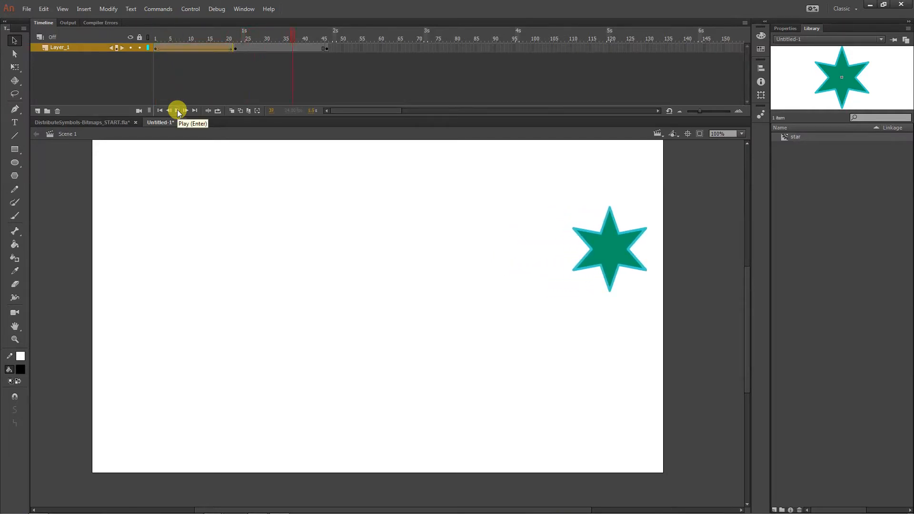
# Move the star off the stage's left side on frame 1 and off its right side on frame 22, and play the tween
pyautogui.click(154, 48)
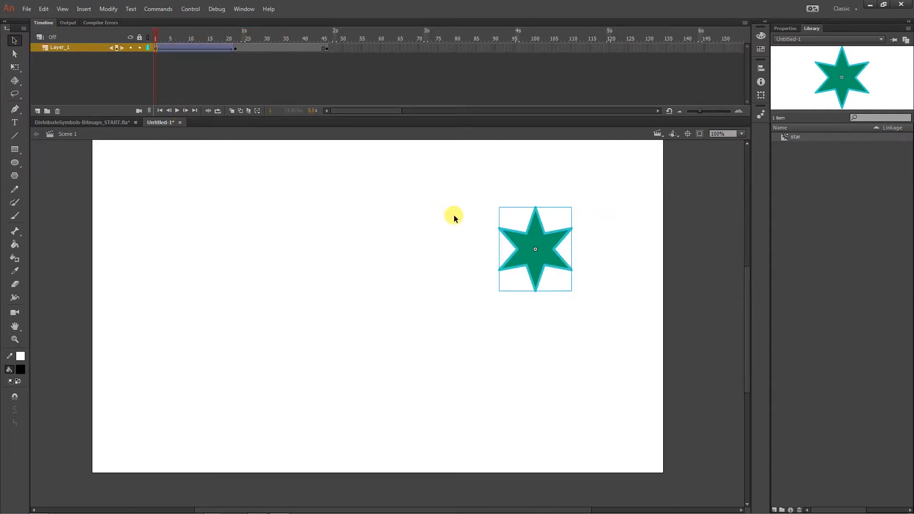
pyautogui.moveTo(526, 254); pyautogui.dragTo(39, 230)
pyautogui.click(237, 48)
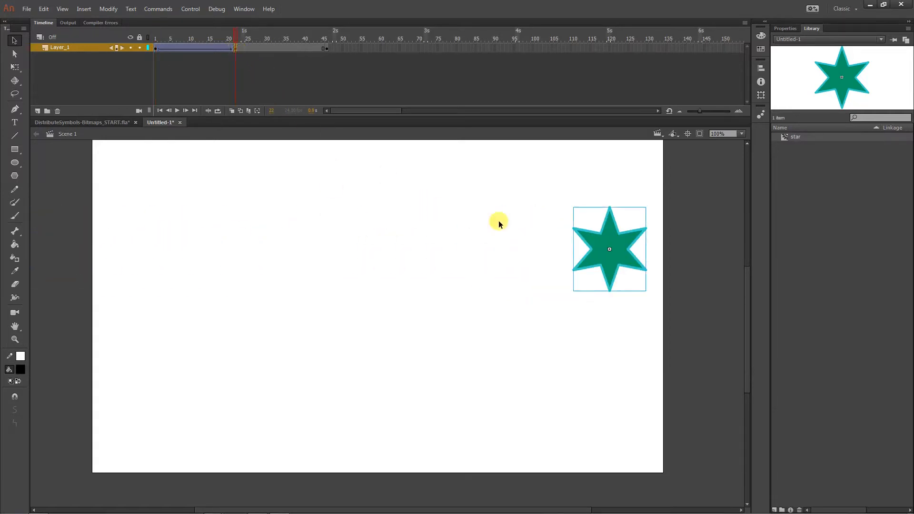
pyautogui.moveTo(592, 259); pyautogui.dragTo(691, 269)
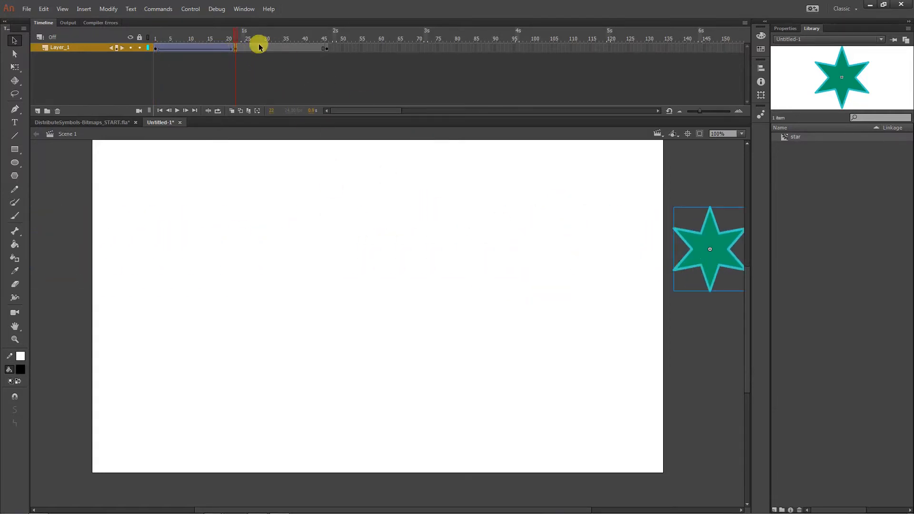
pyautogui.moveTo(257, 45); pyautogui.dragTo(156, 41)
pyautogui.click(177, 111)
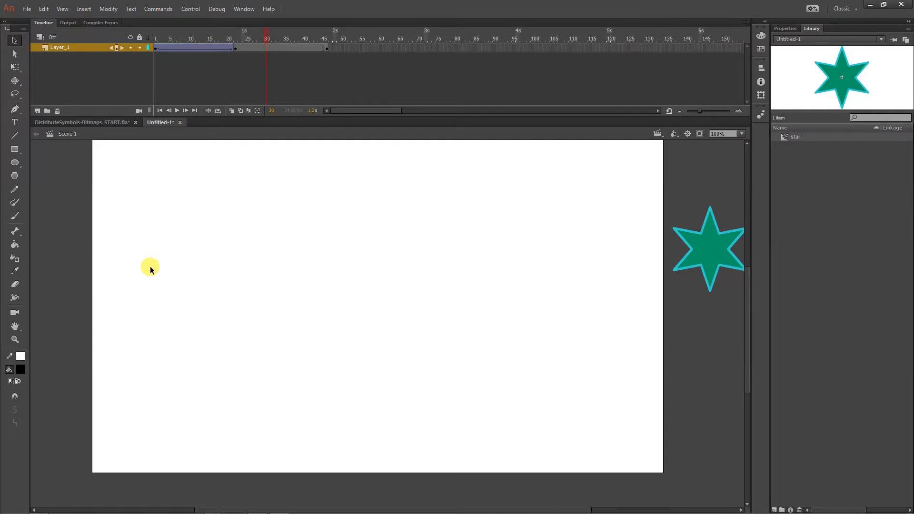
# Move the star on frame 1 back onto the stage, just inside its left edge
pyautogui.click(155, 48)
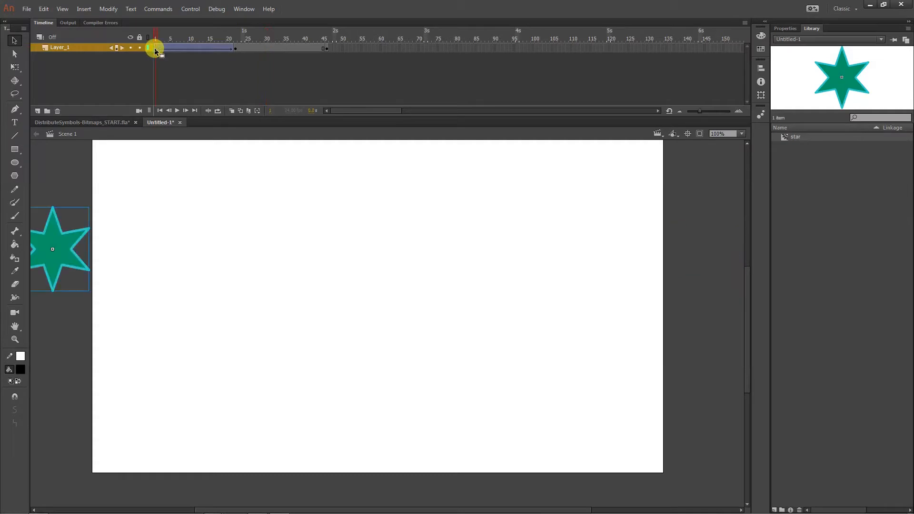
pyautogui.moveTo(74, 242); pyautogui.dragTo(153, 241)
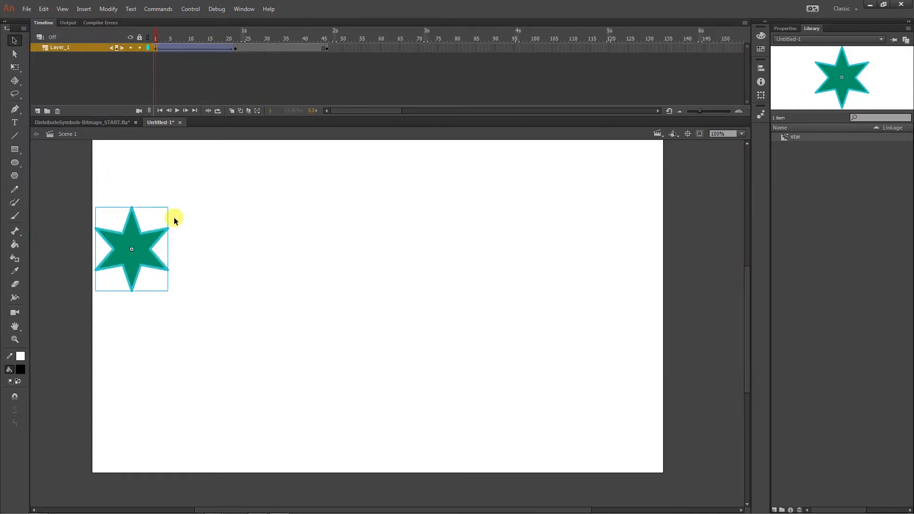
# Move the star on frame 22 back onto the stage, just inside its right edge, and play the tween from frame 1
pyautogui.click(236, 47)
pyautogui.moveTo(694, 259); pyautogui.dragTo(606, 256)
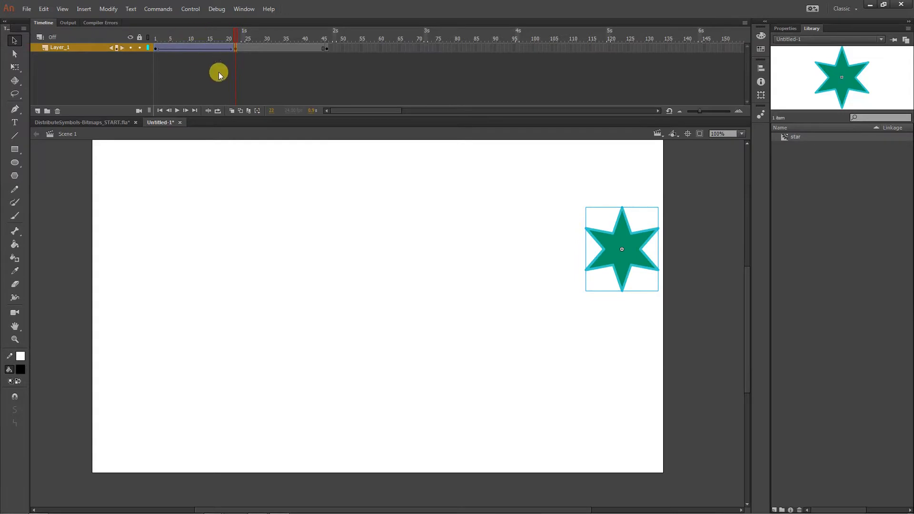
pyautogui.moveTo(176, 35); pyautogui.dragTo(194, 36)
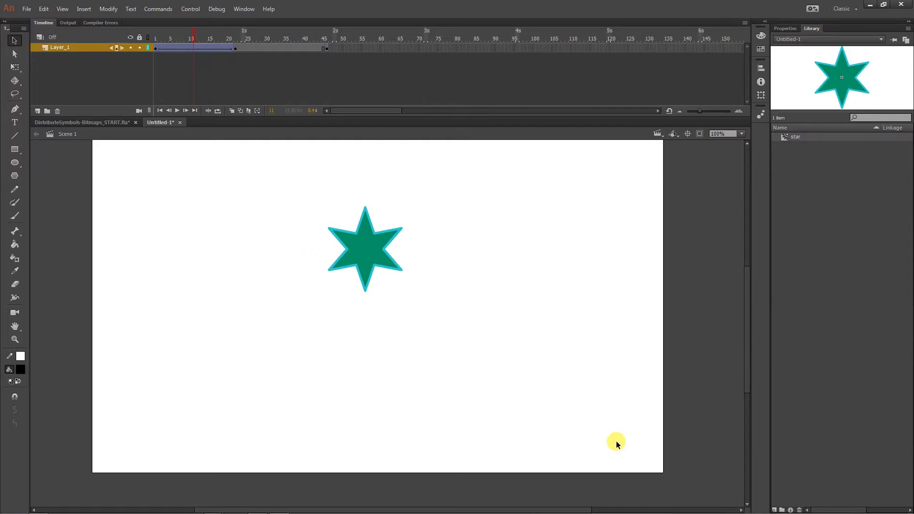
pyautogui.moveTo(189, 37); pyautogui.dragTo(156, 37)
pyautogui.click(177, 110)
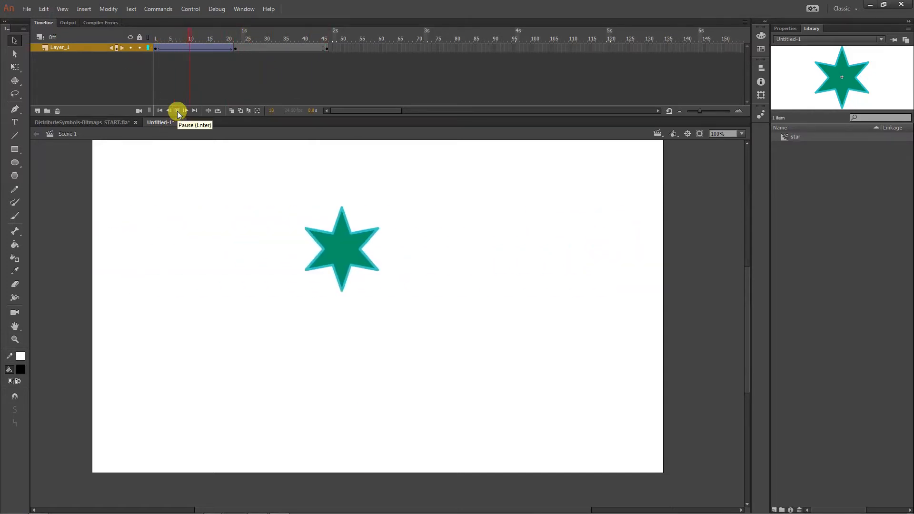
pyautogui.click(177, 110)
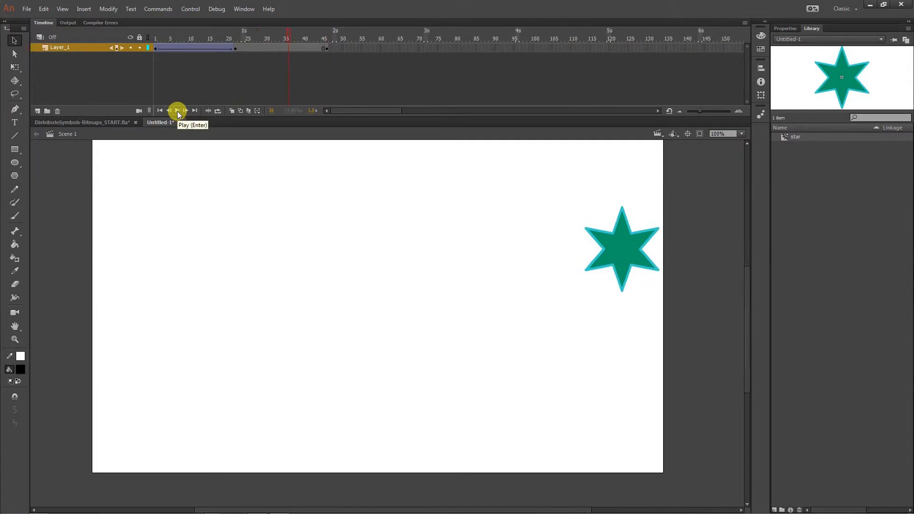
# Switch to DistributeSymbols-Bitmaps_START.fla, play the bouncing ball animation from frame 1, and return to Untitled-1
pyautogui.click(76, 122)
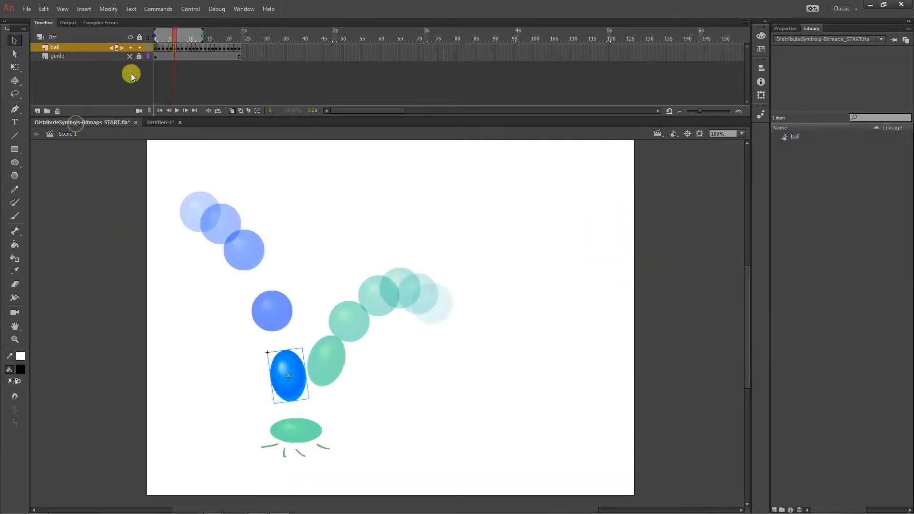
pyautogui.moveTo(172, 35); pyautogui.dragTo(147, 35)
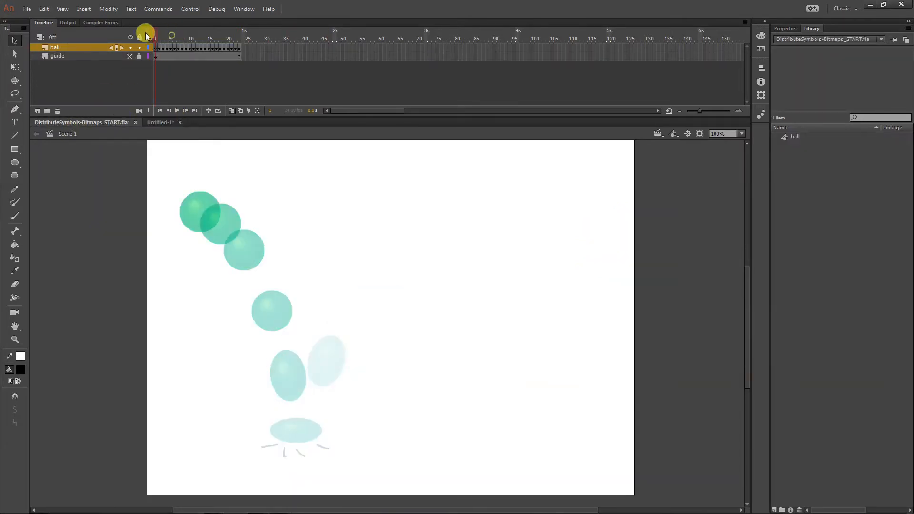
pyautogui.click(175, 111)
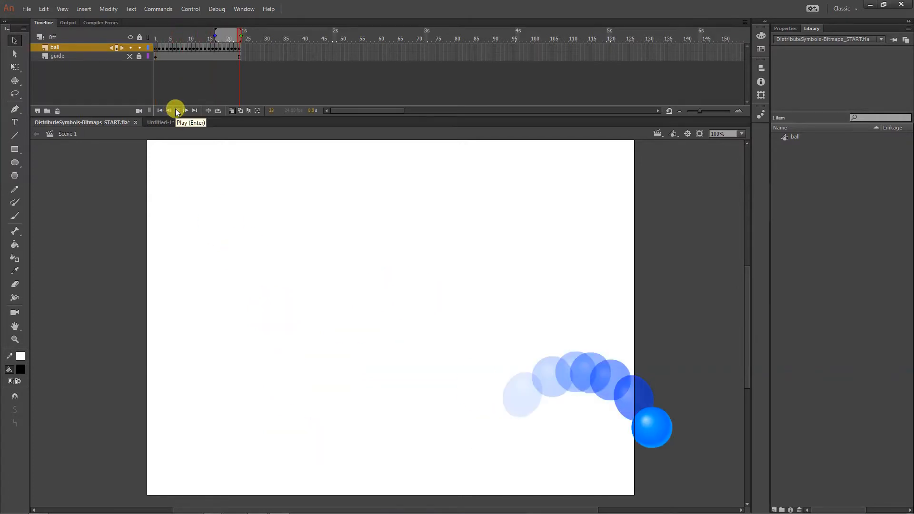
pyautogui.click(161, 123)
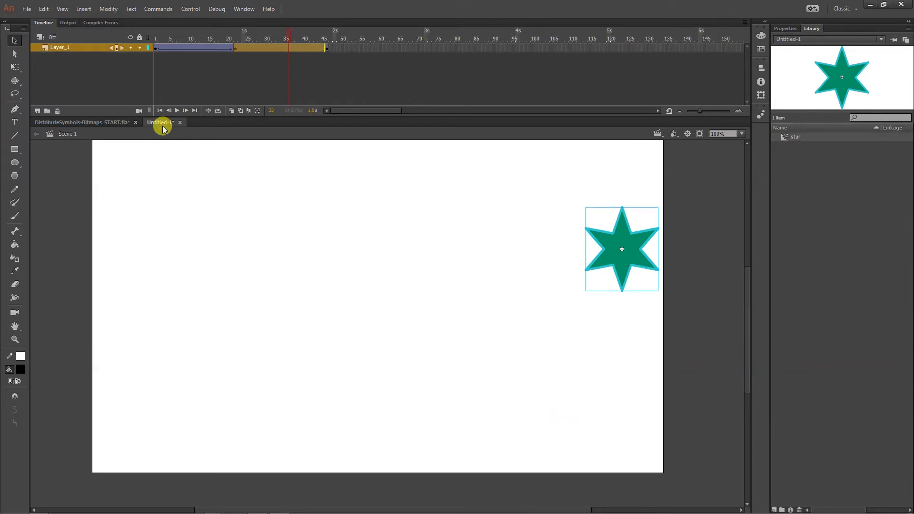
# Show the properties of the star's classic tween and set its Classic Ease value to 100 (out)
pyautogui.click(179, 38)
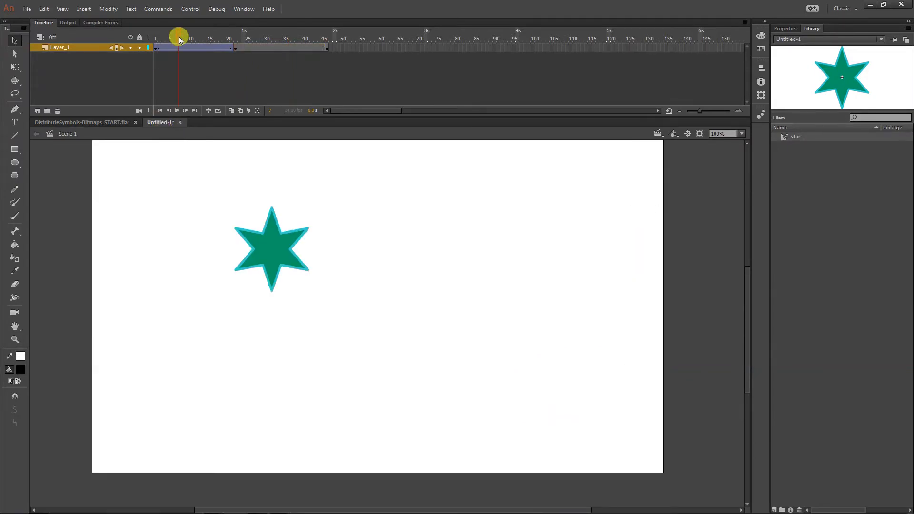
pyautogui.click(776, 27)
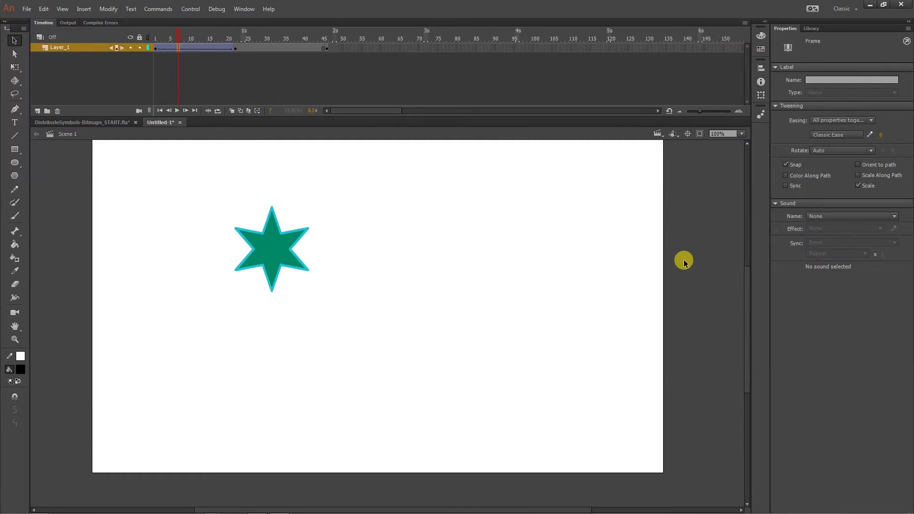
pyautogui.click(344, 252)
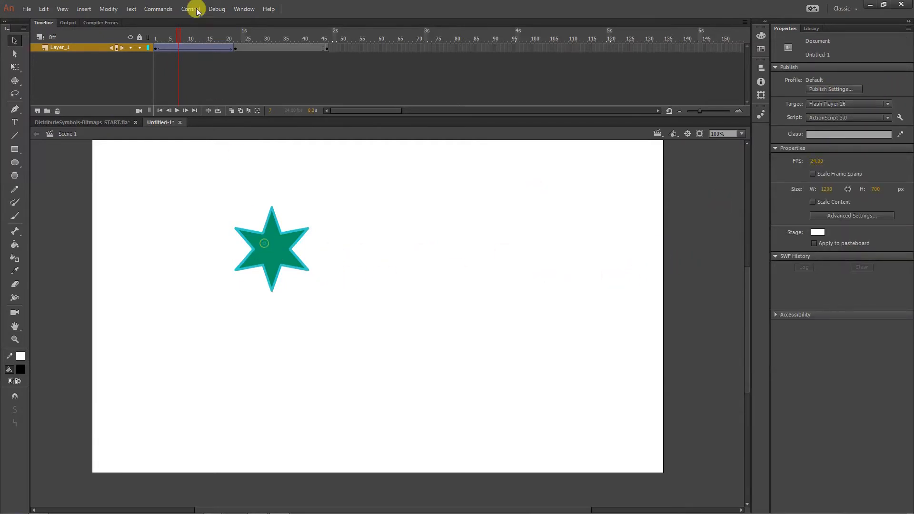
pyautogui.moveTo(163, 28); pyautogui.dragTo(155, 28)
pyautogui.click(144, 241)
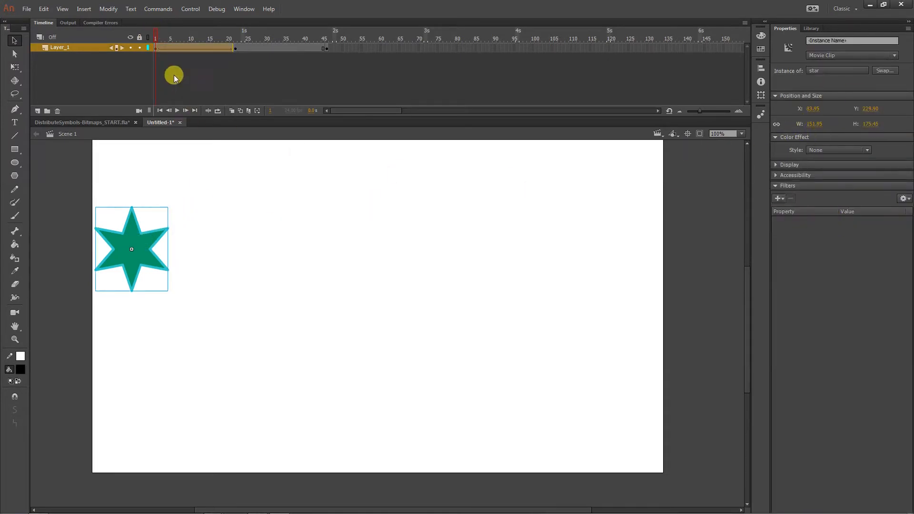
pyautogui.click(175, 48)
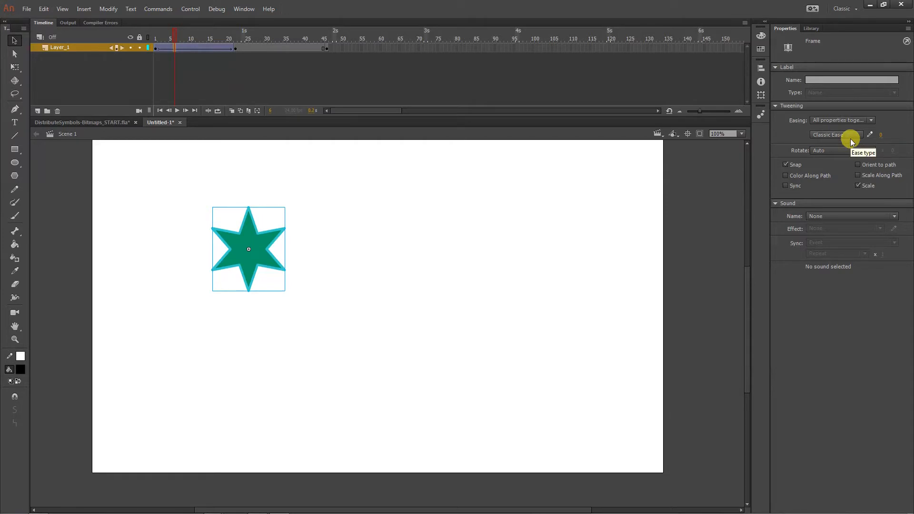
pyautogui.moveTo(881, 134); pyautogui.dragTo(913, 134)
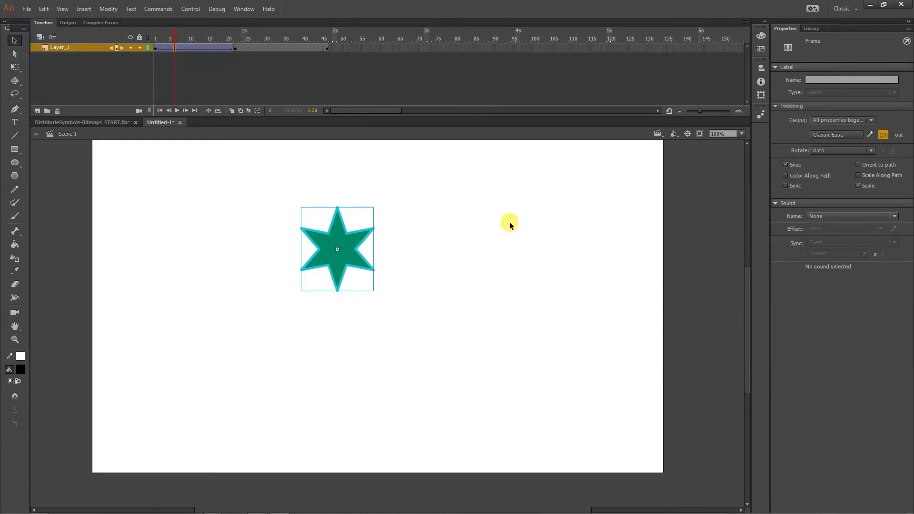
# Examine the ball's onion-skinned spacing around frame 6 in DistributeSymbols-Bitmaps_START.fla, and return to Untitled-1
pyautogui.click(87, 122)
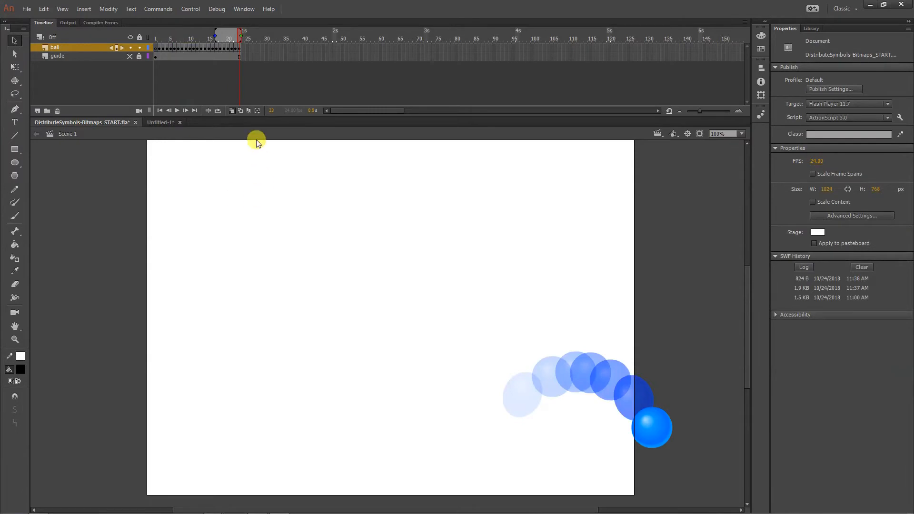
pyautogui.moveTo(176, 36); pyautogui.dragTo(176, 35)
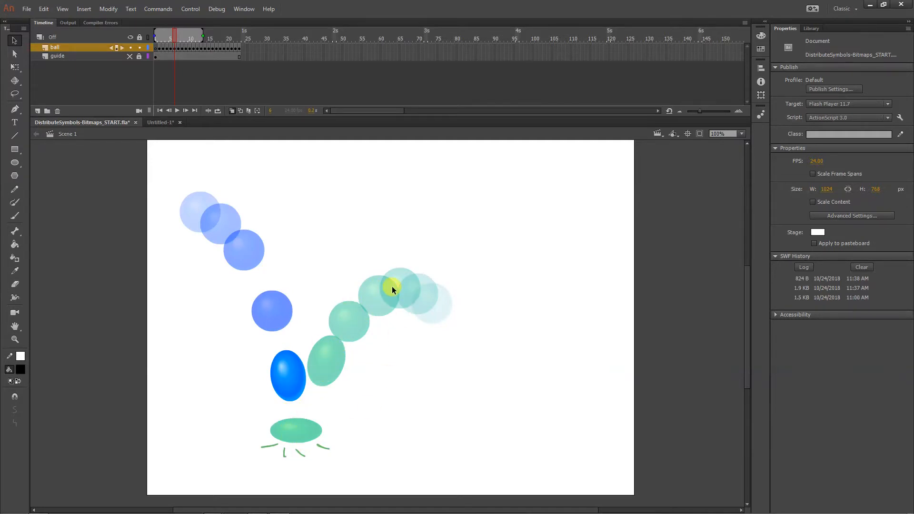
pyautogui.click(153, 123)
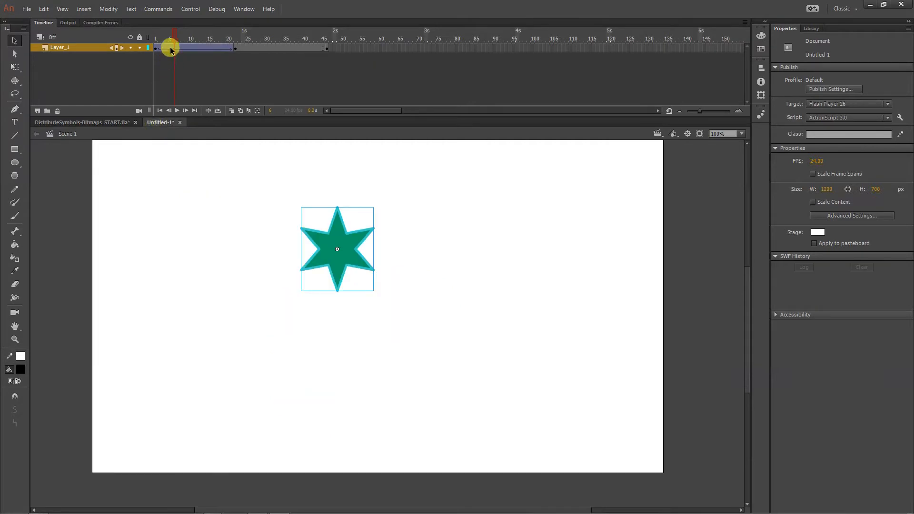
# Play the eased star tween from frame 1, test the movie in a preview window, and close the preview
pyautogui.moveTo(176, 36); pyautogui.dragTo(155, 38)
pyautogui.click(178, 111)
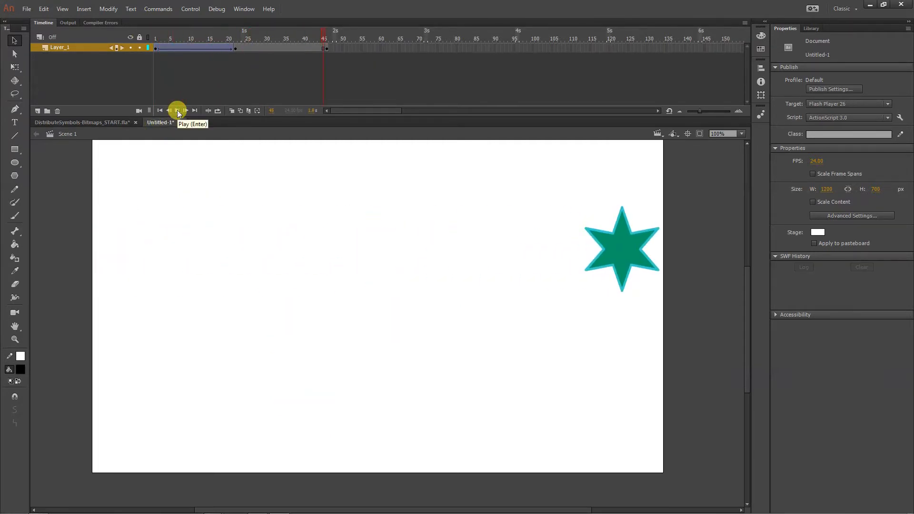
pyautogui.hotkey('ctrl', 'Return')
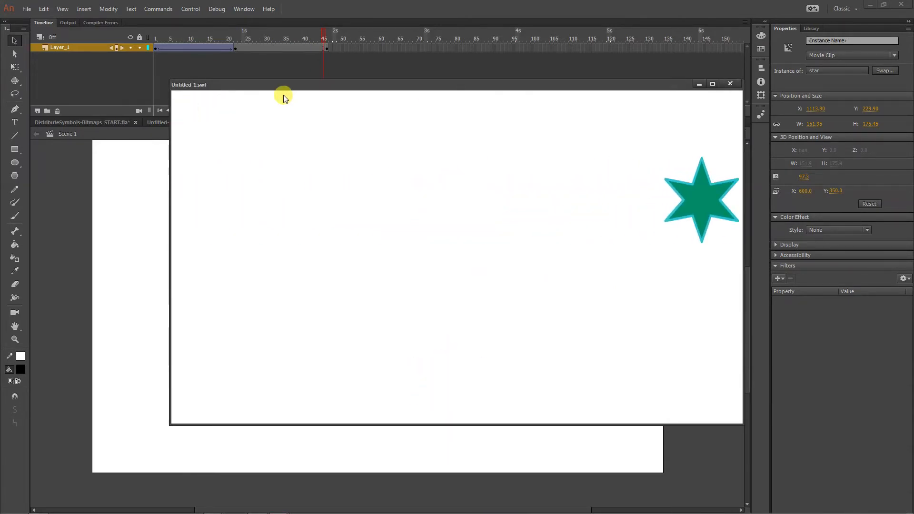
pyautogui.click(729, 84)
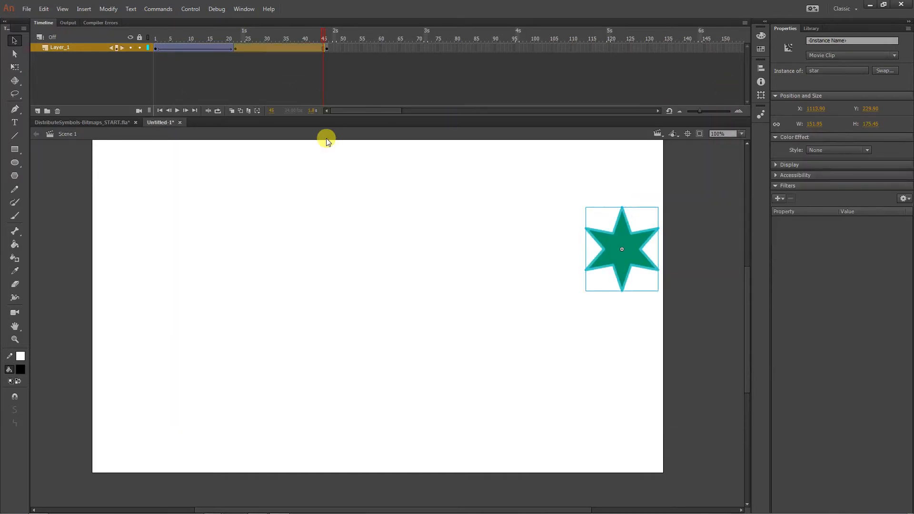
# Try a Classic Ease value of -100 (in) on the star's tween, and reset the ease to 0
pyautogui.click(195, 48)
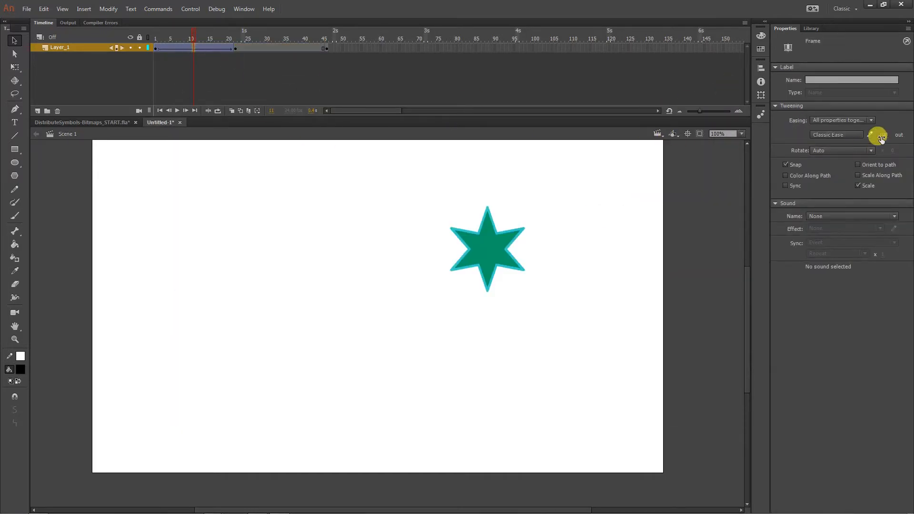
pyautogui.moveTo(883, 139); pyautogui.dragTo(610, 147)
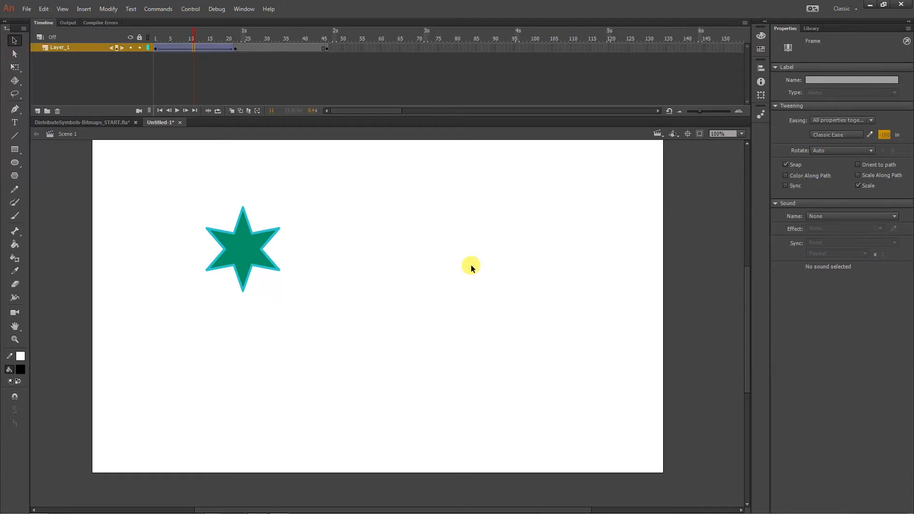
pyautogui.click(888, 136)
pyautogui.write('0')
pyautogui.press('Return')
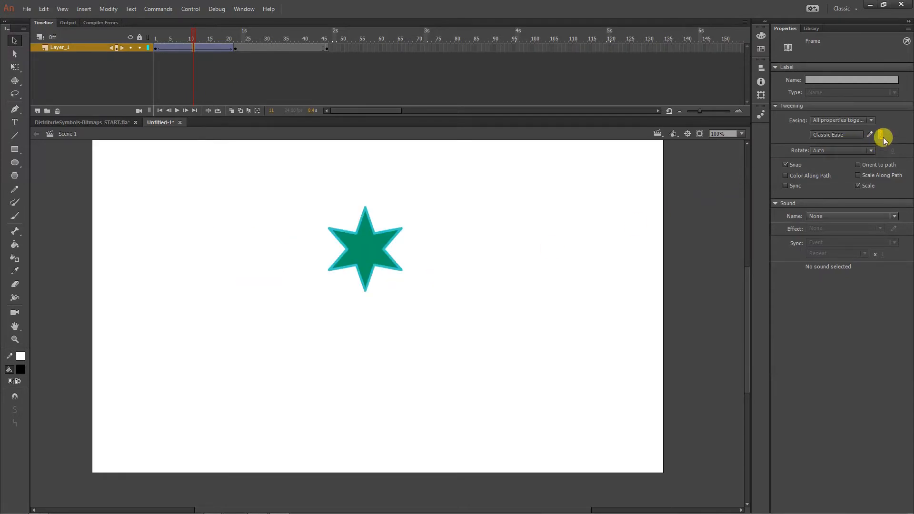
# Set the star tween's Classic Ease value to -100 (in) and play the animation from frame 1
pyautogui.moveTo(881, 135); pyautogui.dragTo(644, 174)
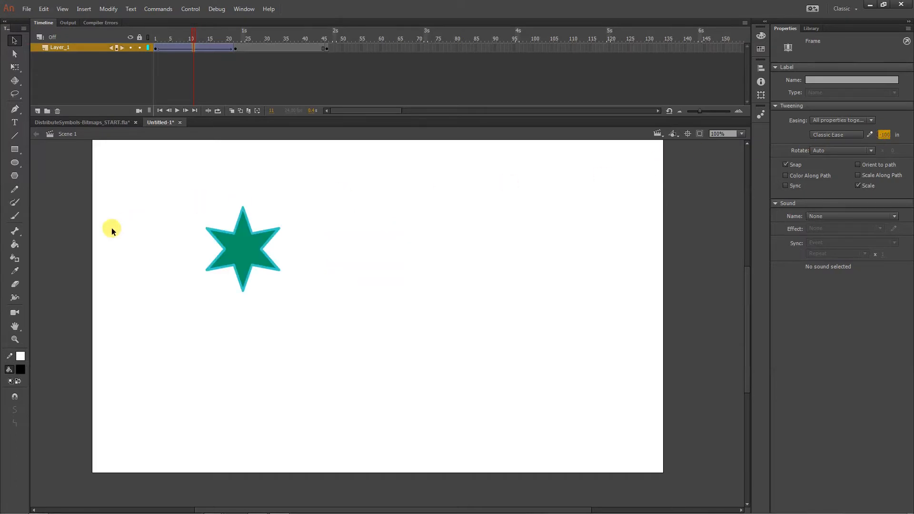
pyautogui.click(148, 38)
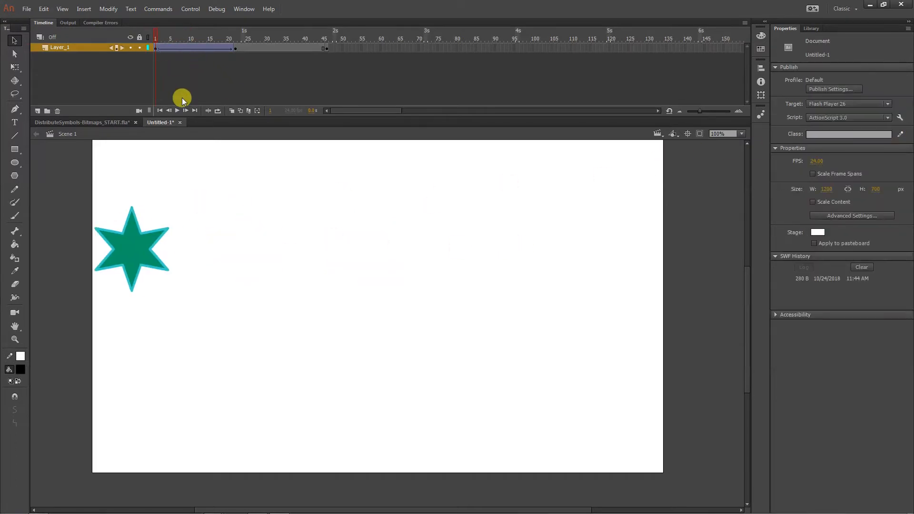
pyautogui.click(176, 111)
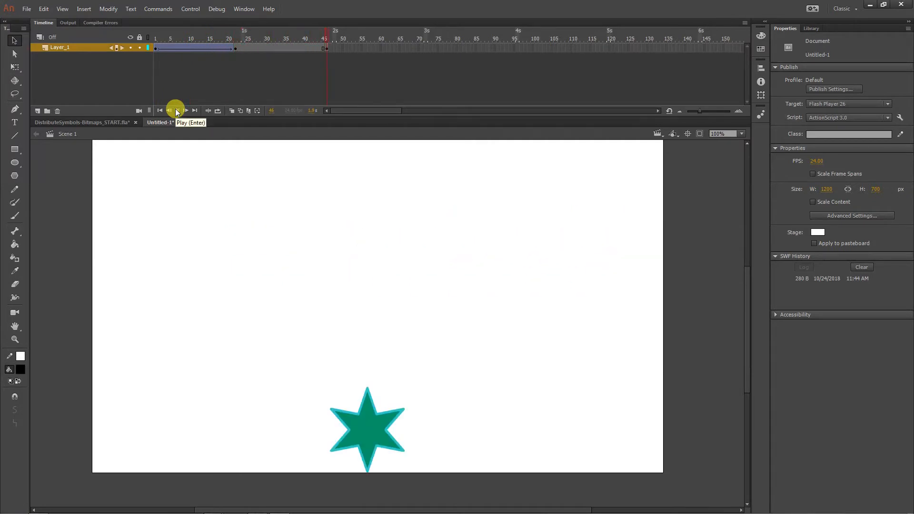
pyautogui.click(177, 111)
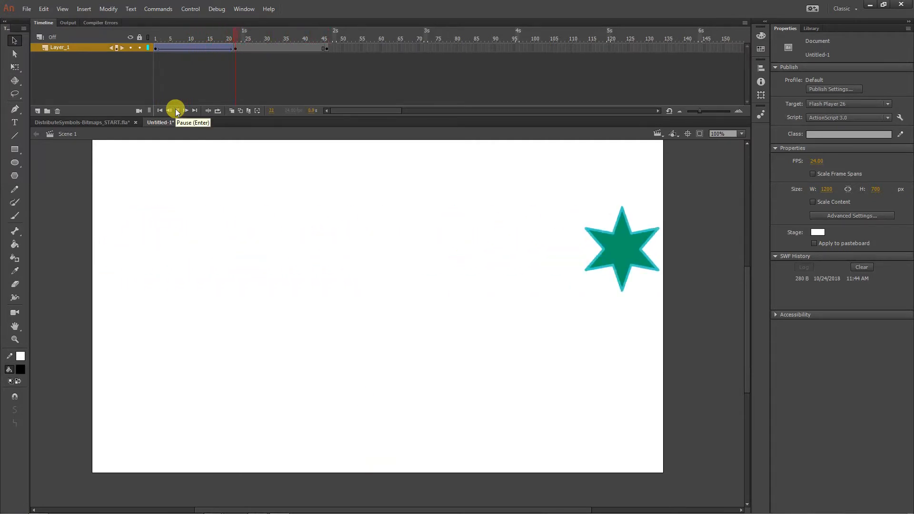
pyautogui.click(177, 111)
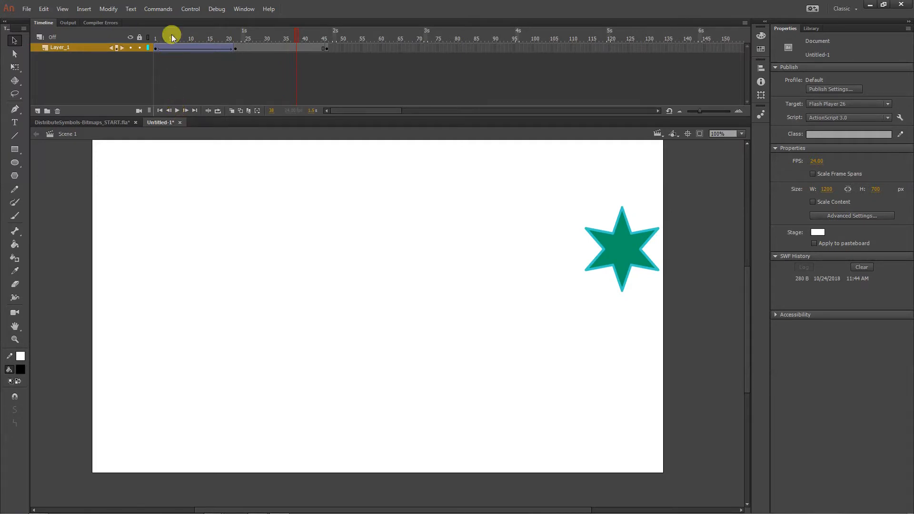
# Scrub through the tween to frame 22 and rotate the star there with the Free Transform tool
pyautogui.click(185, 47)
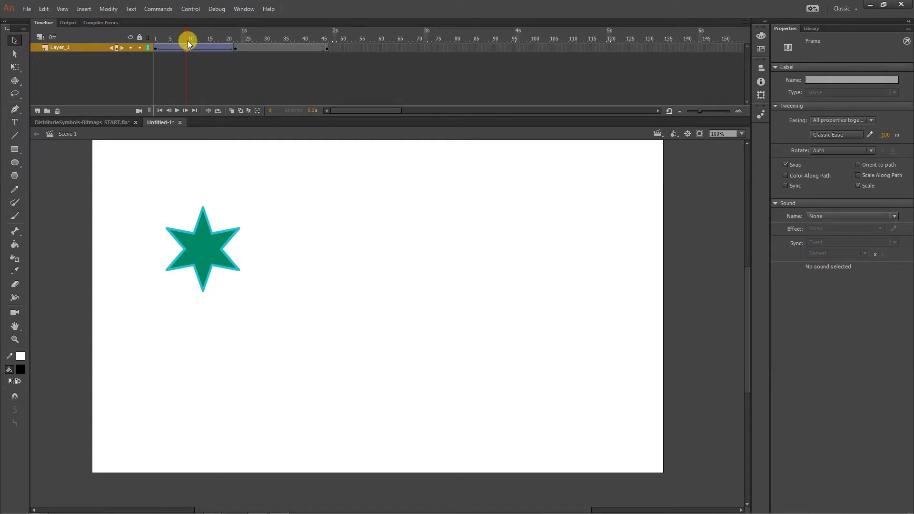
pyautogui.moveTo(179, 36); pyautogui.dragTo(234, 38)
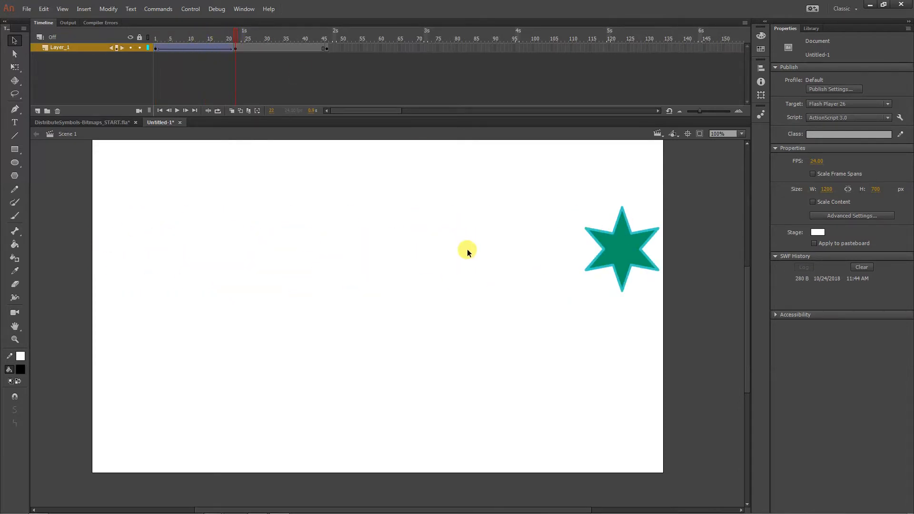
pyautogui.click(612, 241)
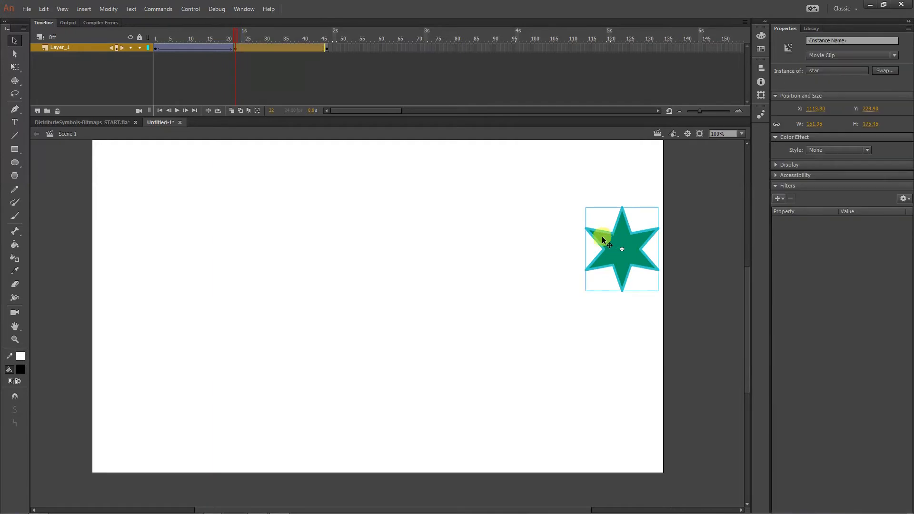
pyautogui.press('q')
pyautogui.moveTo(661, 206); pyautogui.dragTo(592, 282)
# Set the classic tween's rotation direction to CW and play the spinning star from frame 1
pyautogui.click(199, 51)
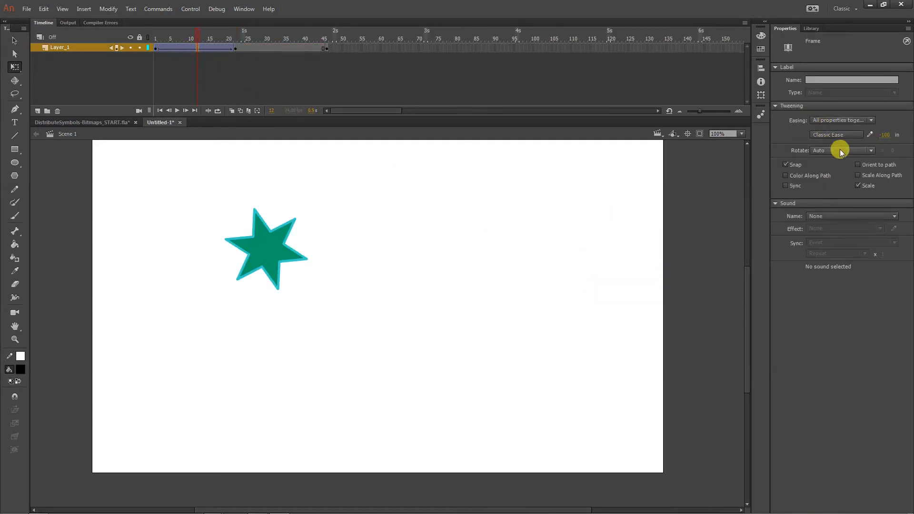
pyautogui.click(839, 150)
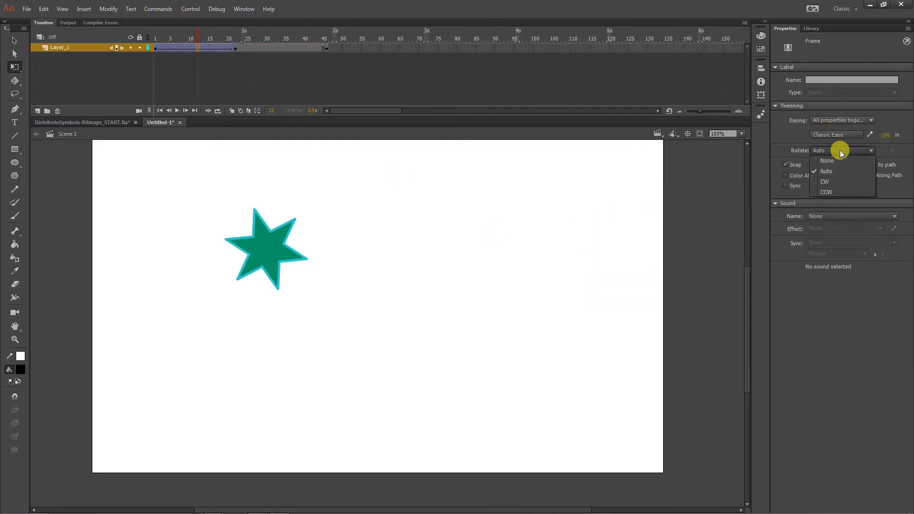
pyautogui.click(834, 181)
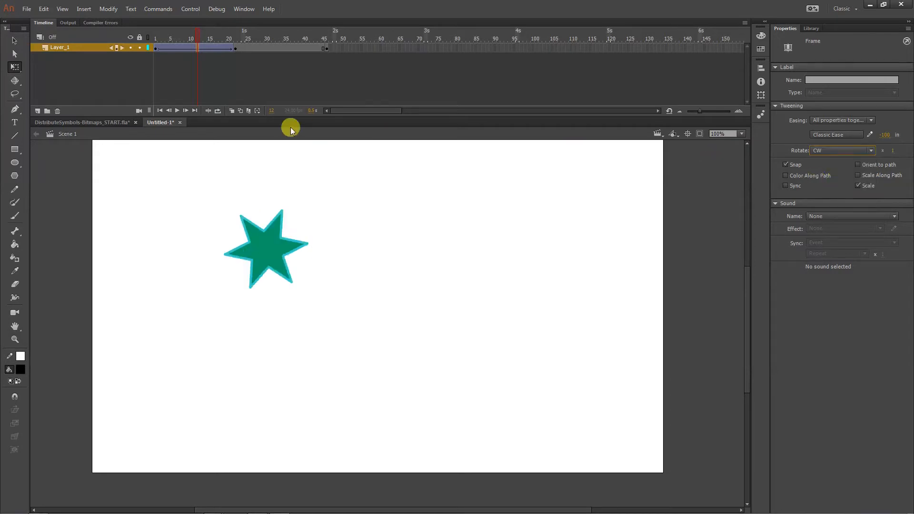
pyautogui.moveTo(171, 34); pyautogui.dragTo(133, 39)
pyautogui.click(177, 110)
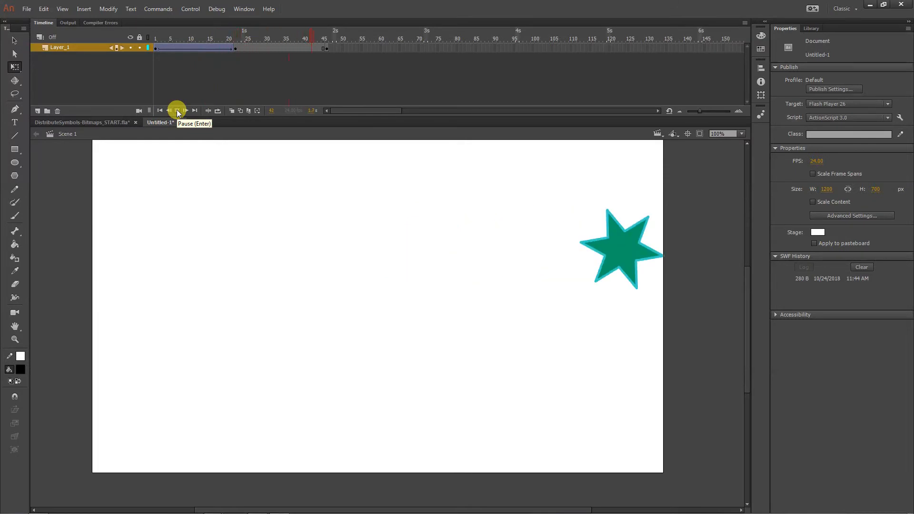
# Replay the animation of the star spinning clockwise
pyautogui.click(177, 111)
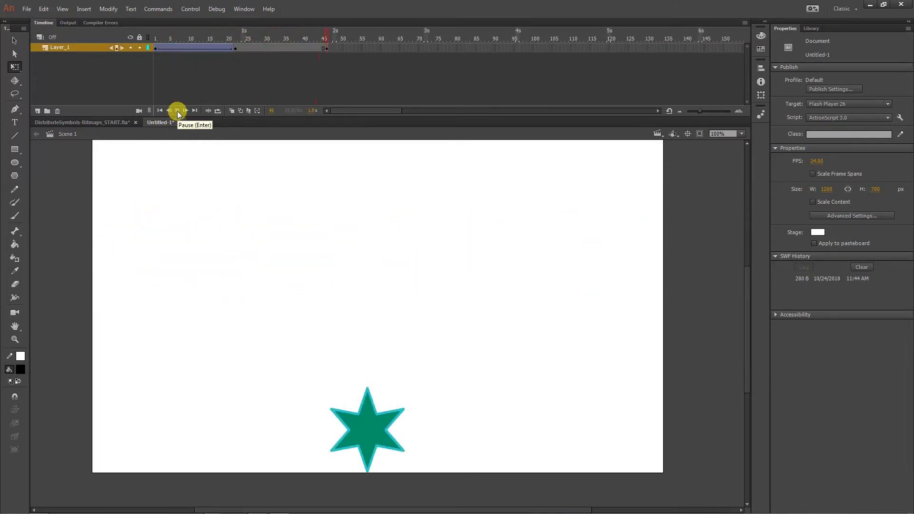
pyautogui.click(177, 110)
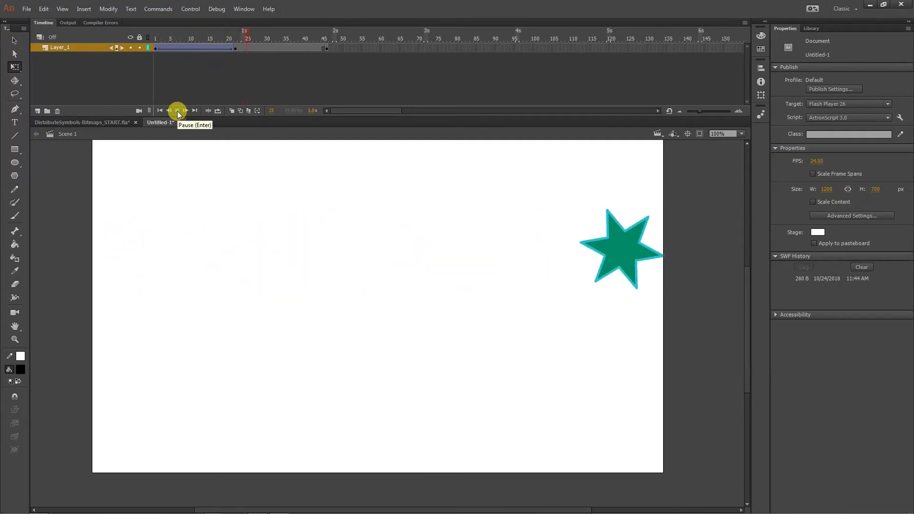
# Rotate the star at the frame 22 keyframe counterclockwise with Free Transform and play the animation from frame 1
pyautogui.moveTo(172, 37); pyautogui.dragTo(235, 37)
pyautogui.click(625, 250)
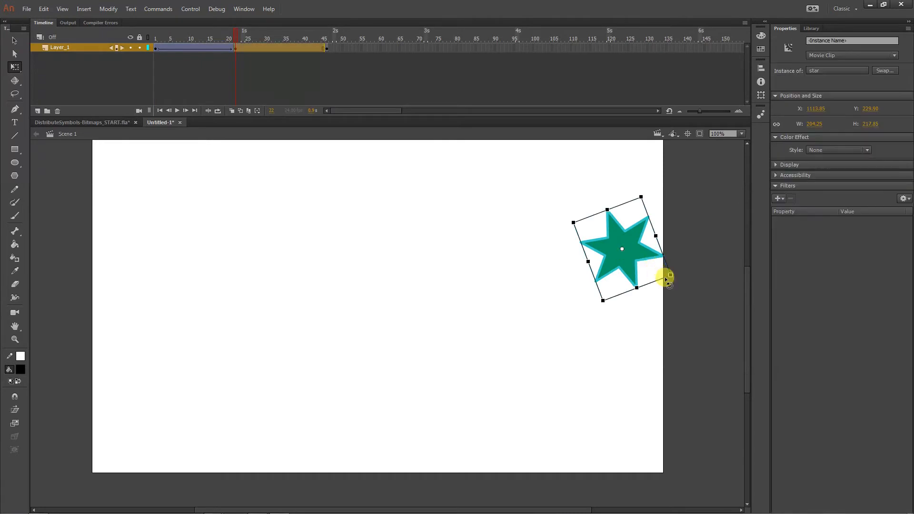
pyautogui.moveTo(673, 276); pyautogui.dragTo(644, 200)
pyautogui.moveTo(191, 36); pyautogui.dragTo(141, 36)
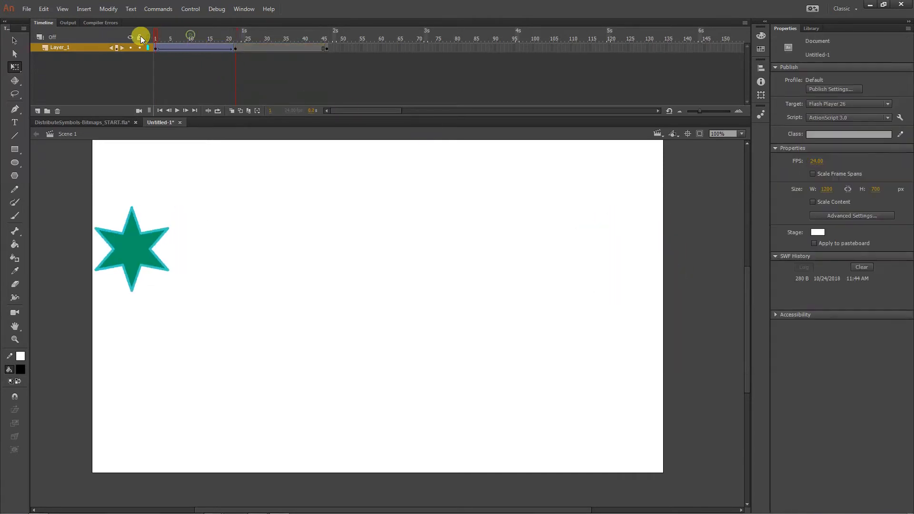
pyautogui.click(176, 111)
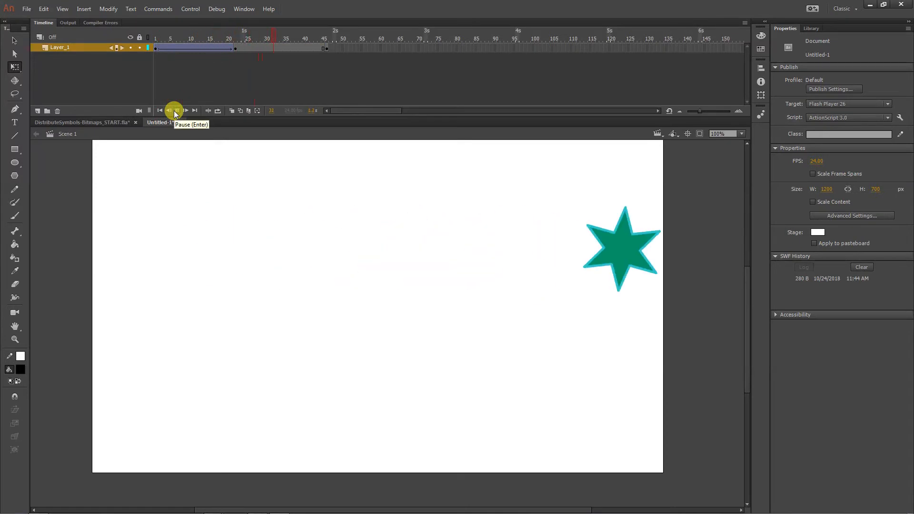
# Try another clockwise rotation count on the star's classic tween, and switch the tween's rotation to Auto
pyautogui.click(186, 47)
pyautogui.click(856, 155)
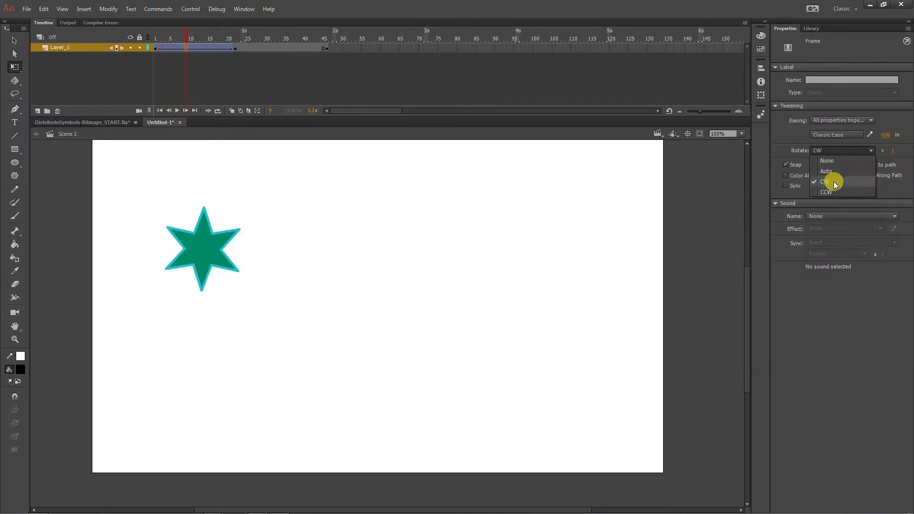
pyautogui.click(894, 155)
pyautogui.click(893, 151)
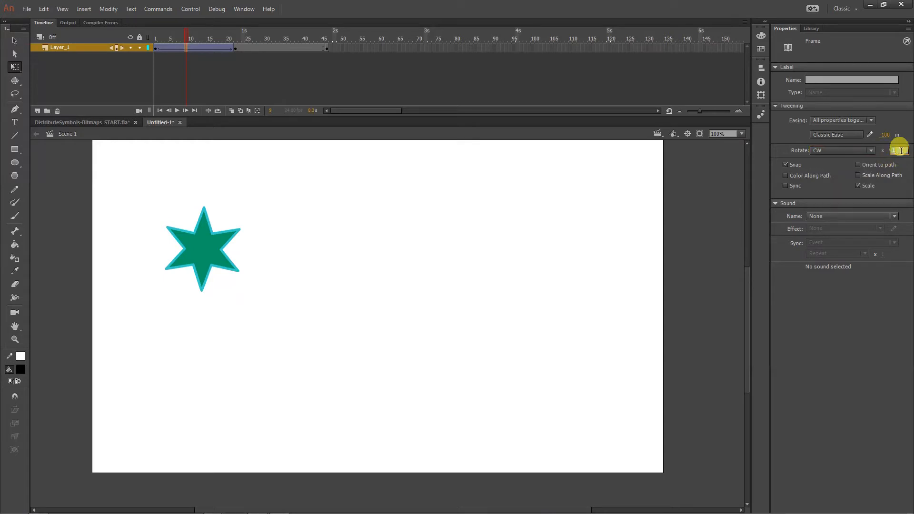
pyautogui.write('5')
pyautogui.click(907, 156)
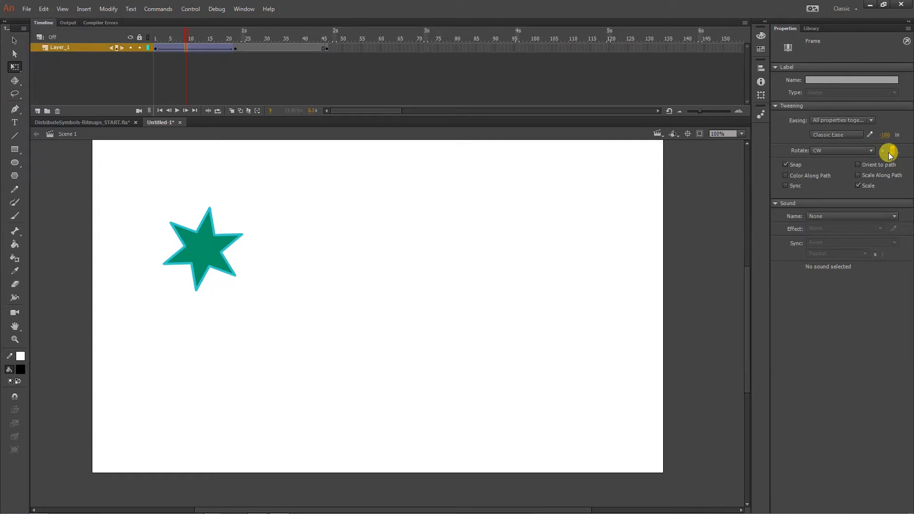
pyautogui.click(849, 151)
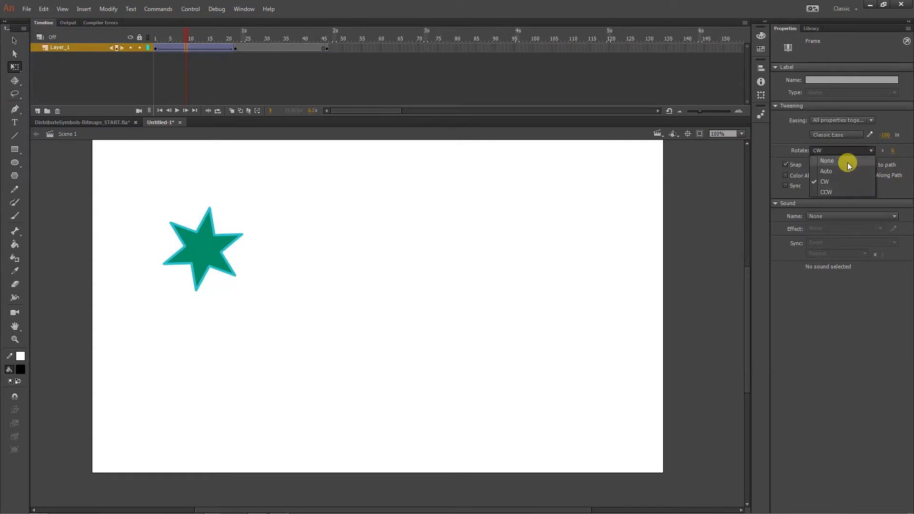
pyautogui.click(844, 171)
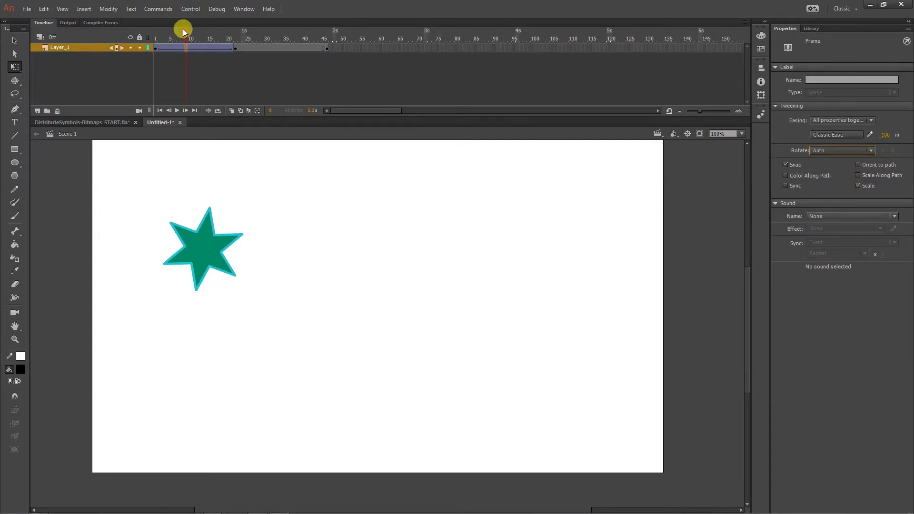
# Examine the star's angle beyond the frame 22 keyframe and during the tween with automatic rotation
pyautogui.moveTo(183, 31); pyautogui.dragTo(239, 38)
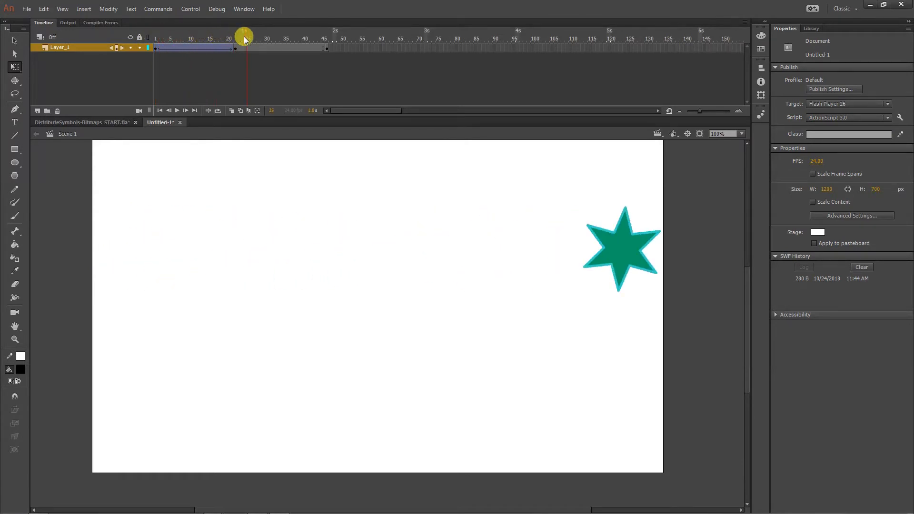
pyautogui.click(620, 251)
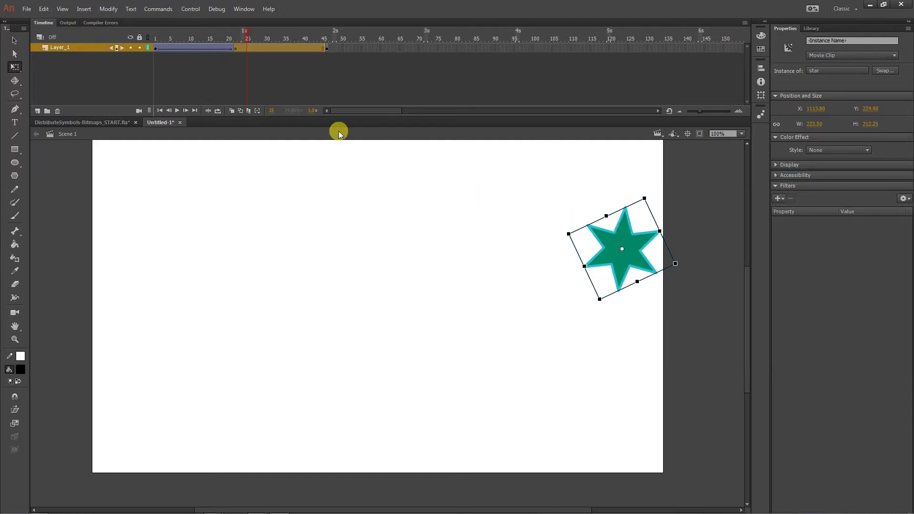
pyautogui.click(177, 36)
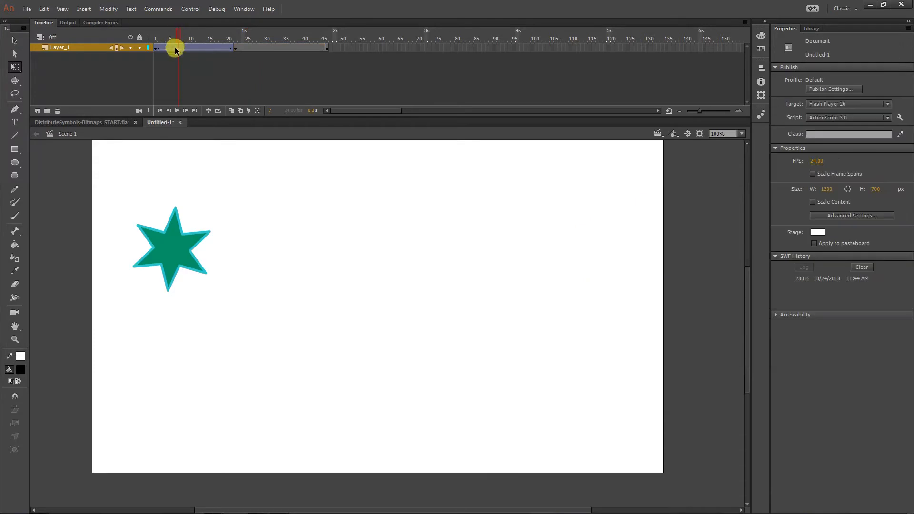
pyautogui.click(175, 48)
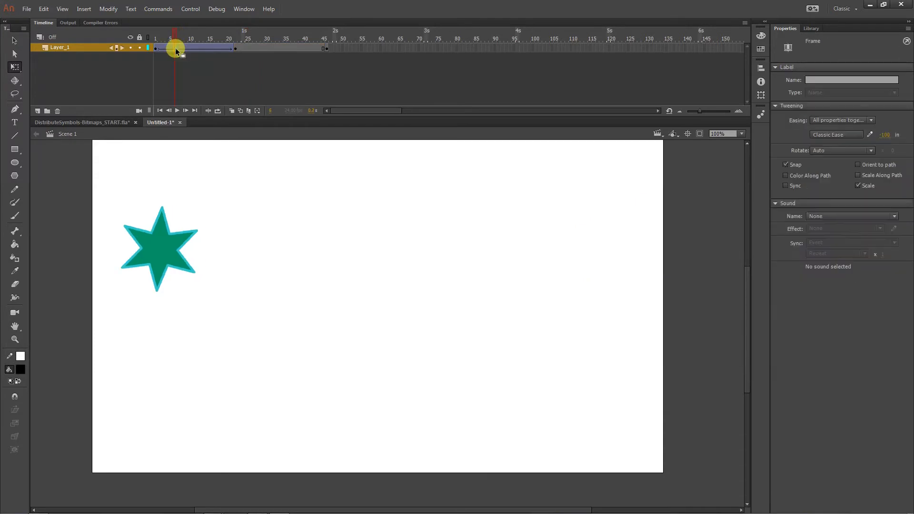
pyautogui.click(235, 48)
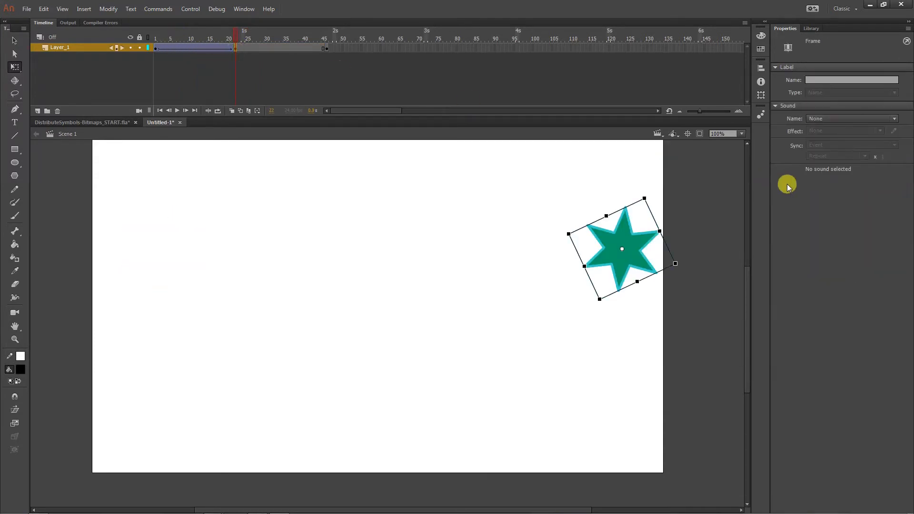
# Set the classic tween's rotation to None and check the star at the frame 22 keyframe
pyautogui.click(190, 47)
pyautogui.click(820, 150)
pyautogui.click(817, 155)
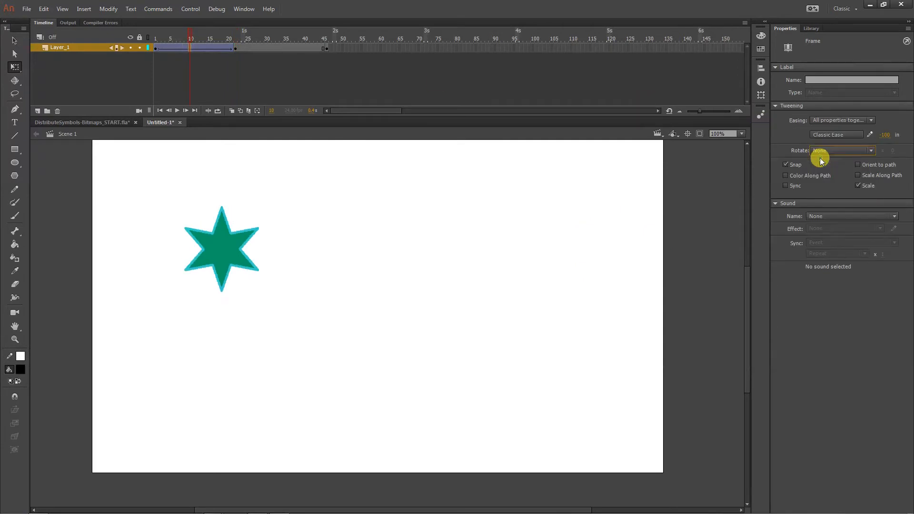
pyautogui.click(235, 48)
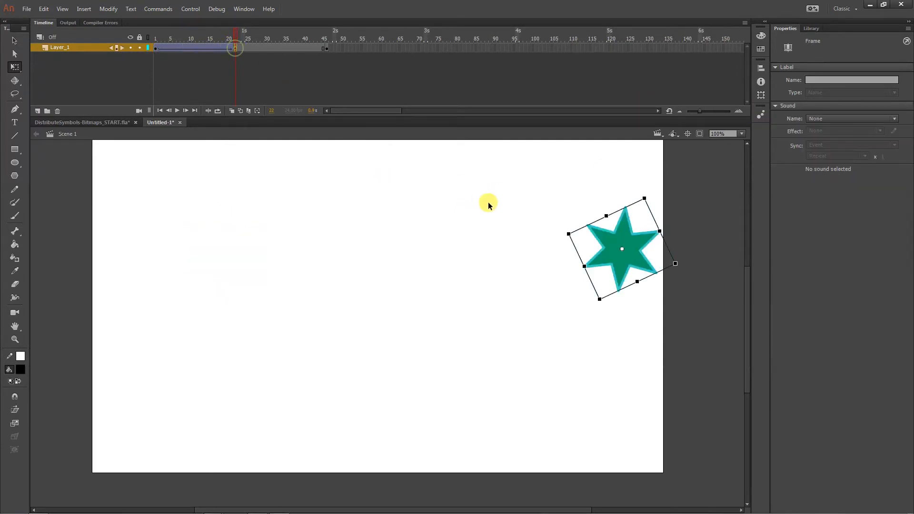
# Scale the star at the frame 1 keyframe down around its center to about 45 by 51 px
pyautogui.click(153, 38)
pyautogui.click(155, 48)
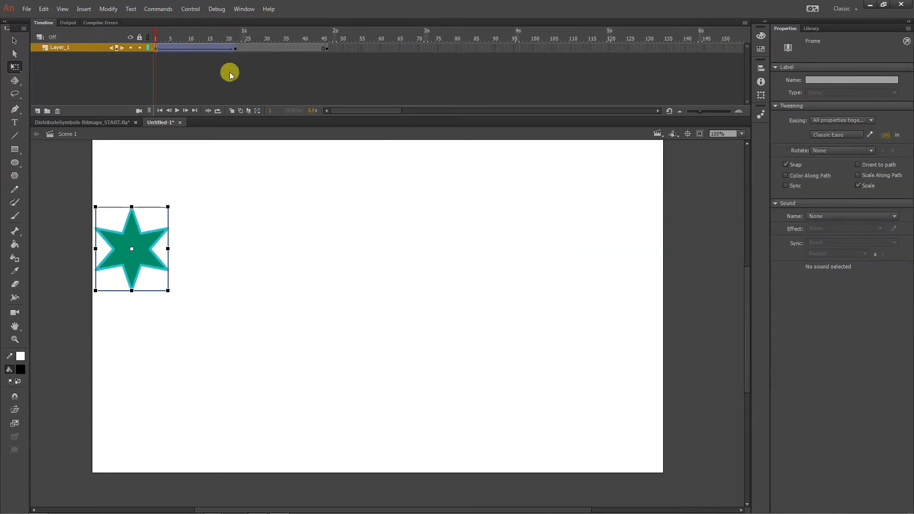
pyautogui.moveTo(167, 207); pyautogui.dragTo(142, 236)
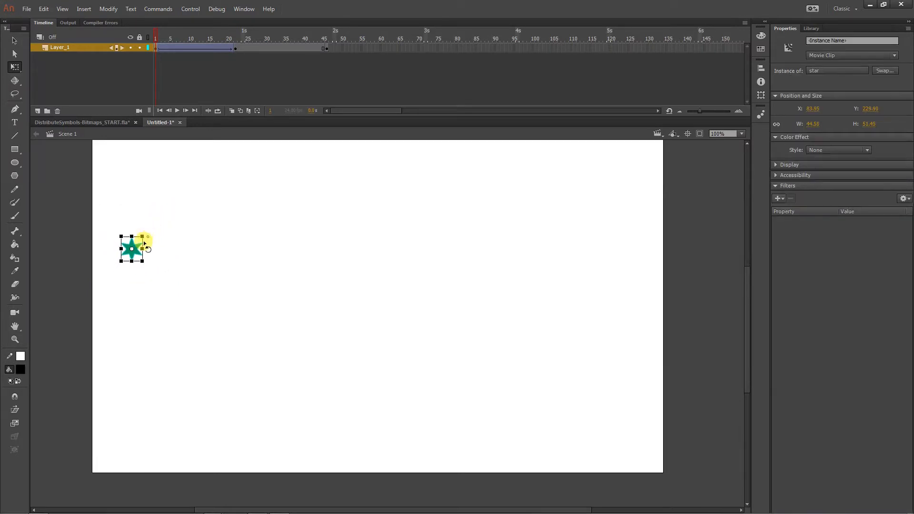
# Play the growing star animation from frame 1, check a frame within the tween, and replay it from the start
pyautogui.click(157, 36)
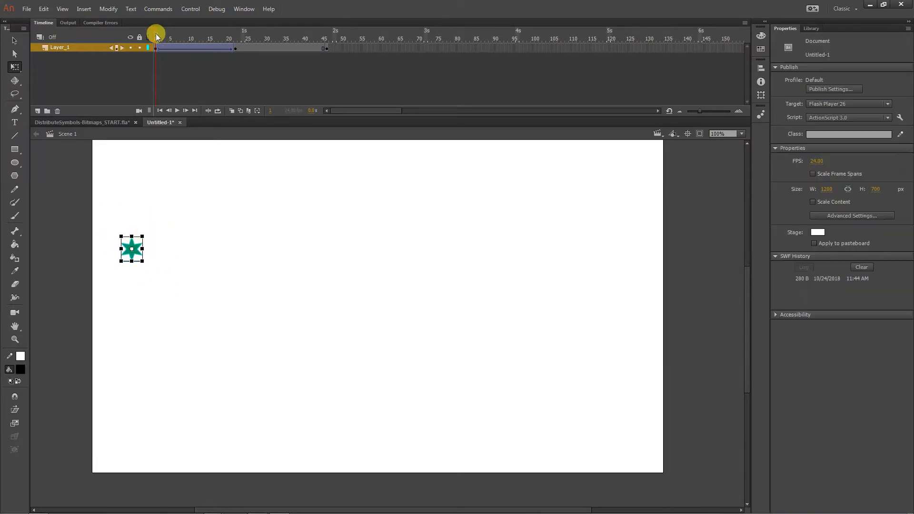
pyautogui.click(178, 110)
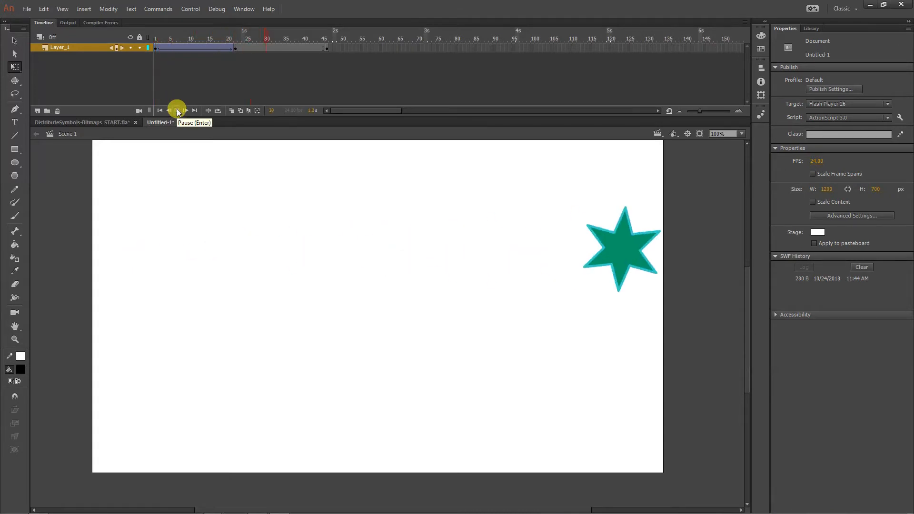
pyautogui.click(182, 48)
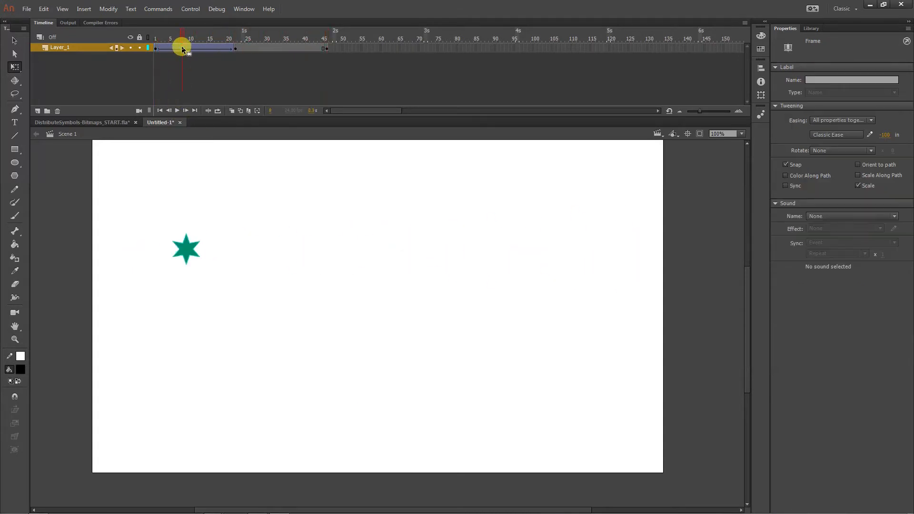
pyautogui.moveTo(179, 36); pyautogui.dragTo(147, 36)
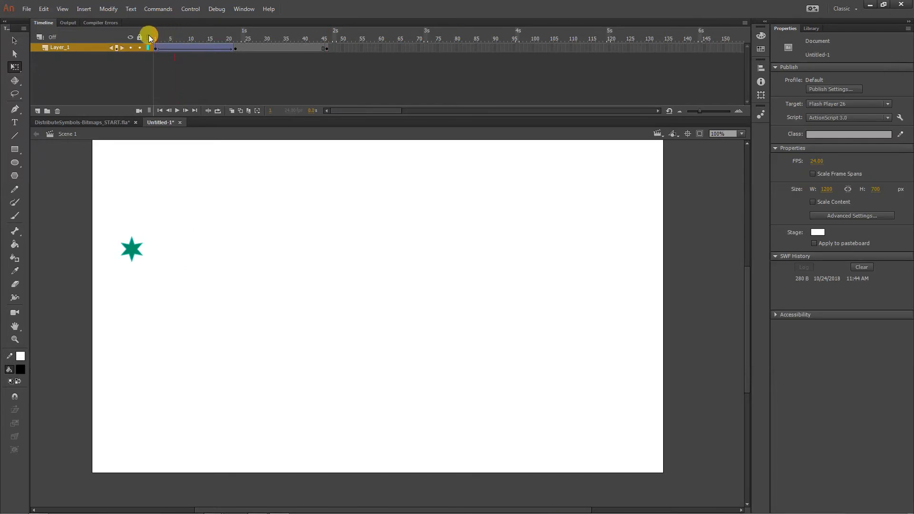
pyautogui.click(177, 111)
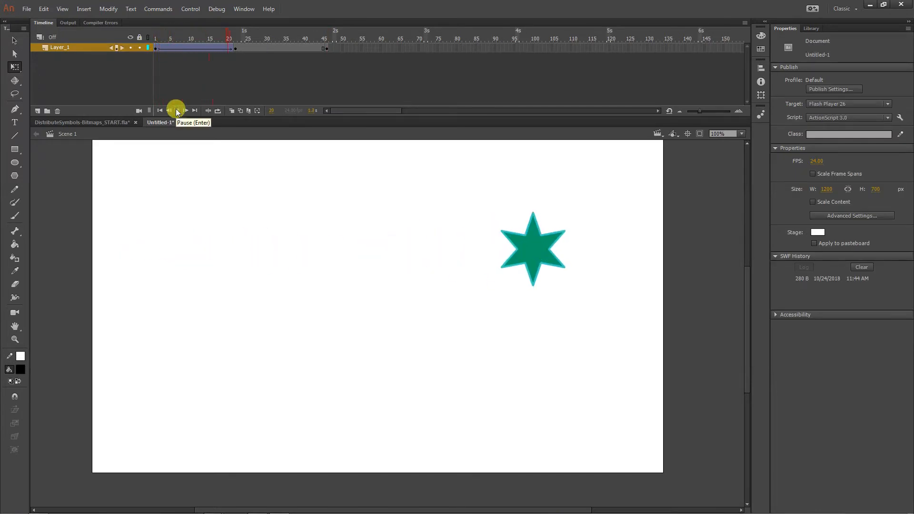
# Test the movie twice in its own SWF preview window, closing the preview each time
pyautogui.hotkey('ctrl', 'Return')
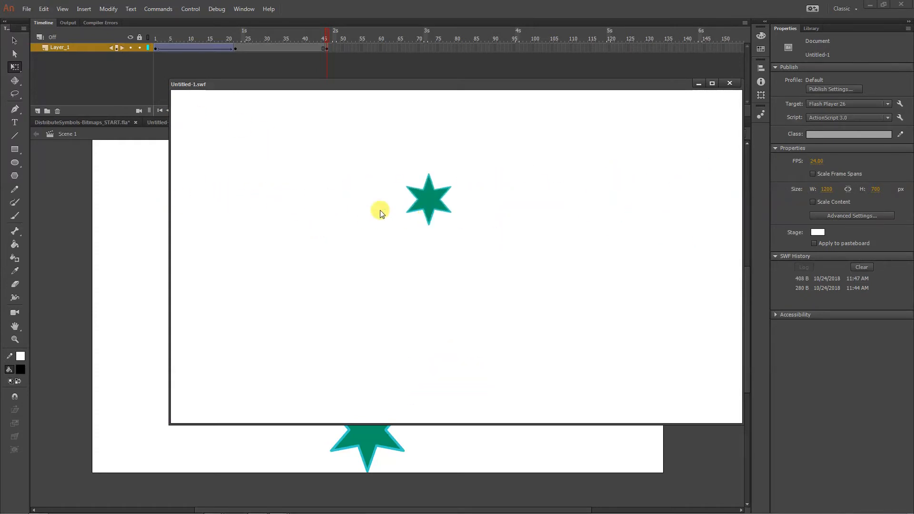
pyautogui.click(729, 83)
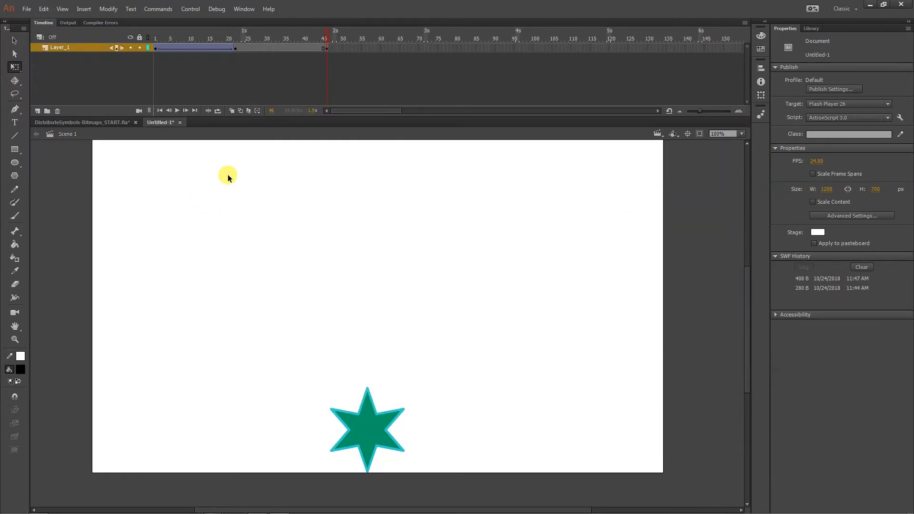
pyautogui.hotkey('ctrl', 'Return')
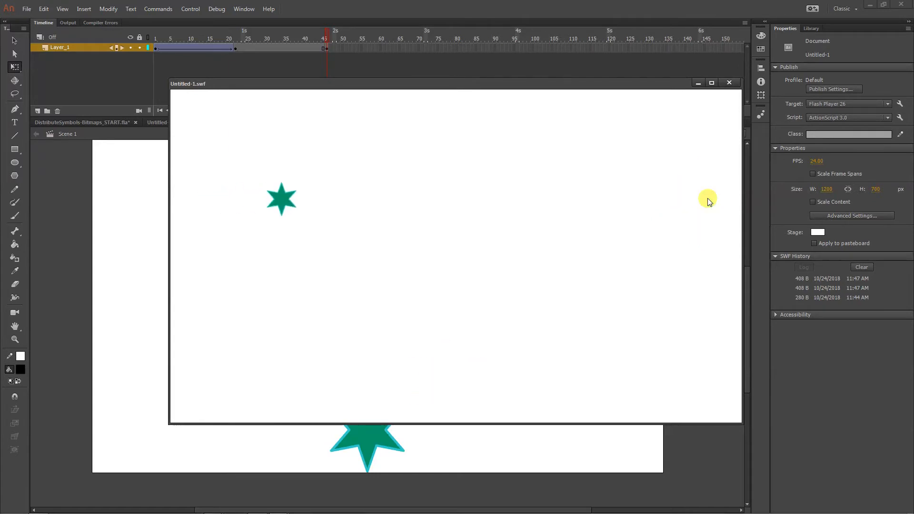
pyautogui.click(727, 84)
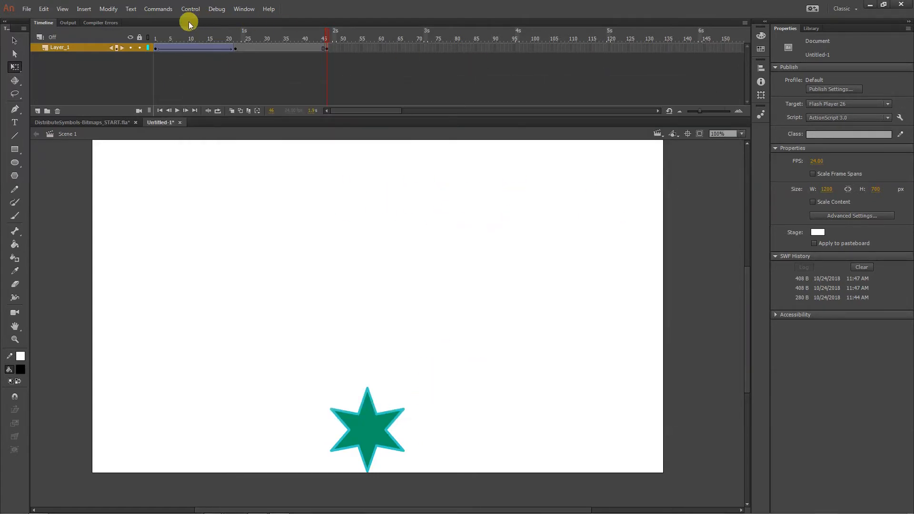
# Set the star tween's Classic Ease value to 100 (out) and preview the result as a test movie
pyautogui.click(161, 44)
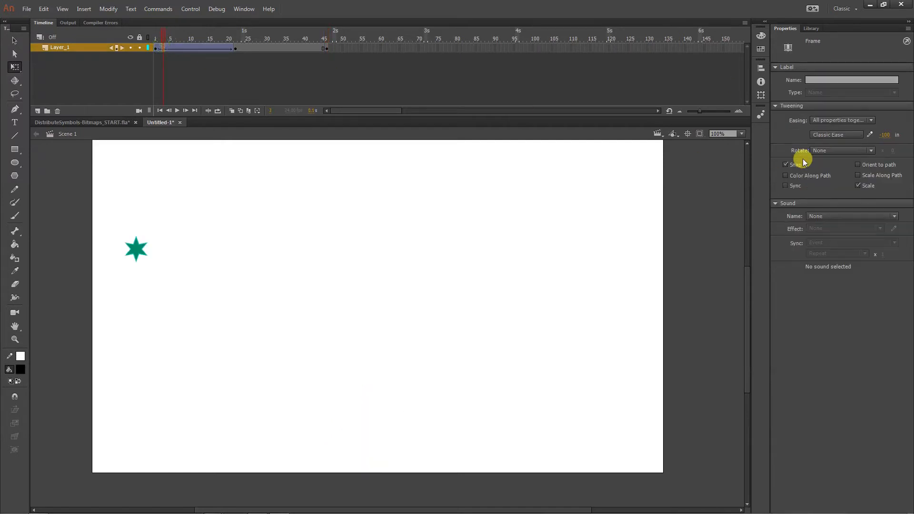
pyautogui.moveTo(883, 134); pyautogui.dragTo(910, 134)
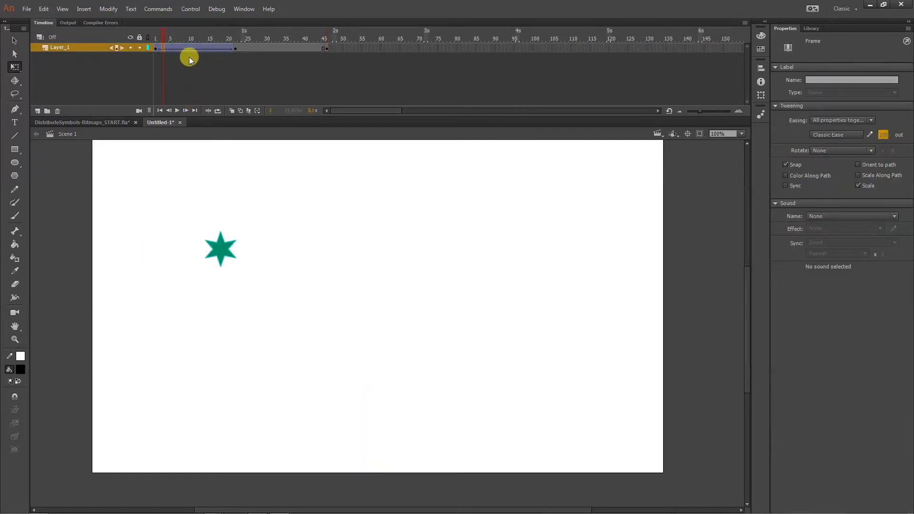
pyautogui.moveTo(163, 37); pyautogui.dragTo(129, 35)
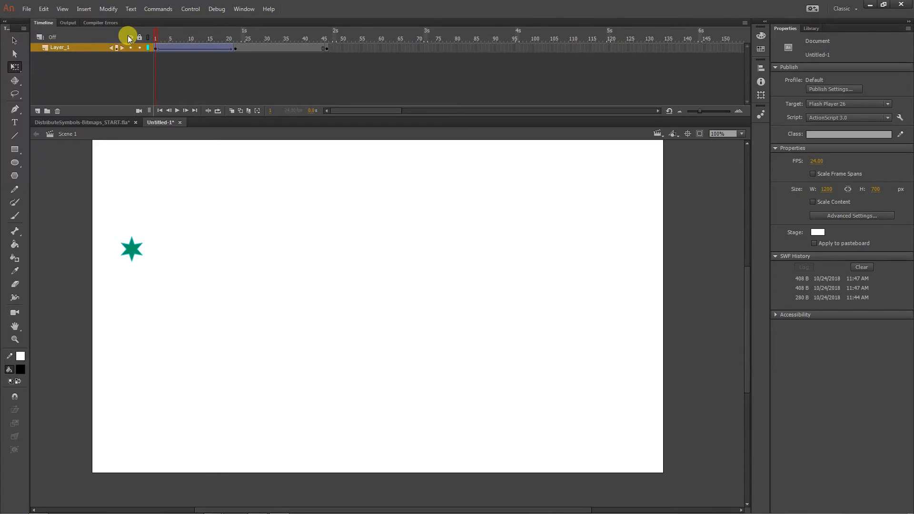
pyautogui.hotkey('ctrl', 'Return')
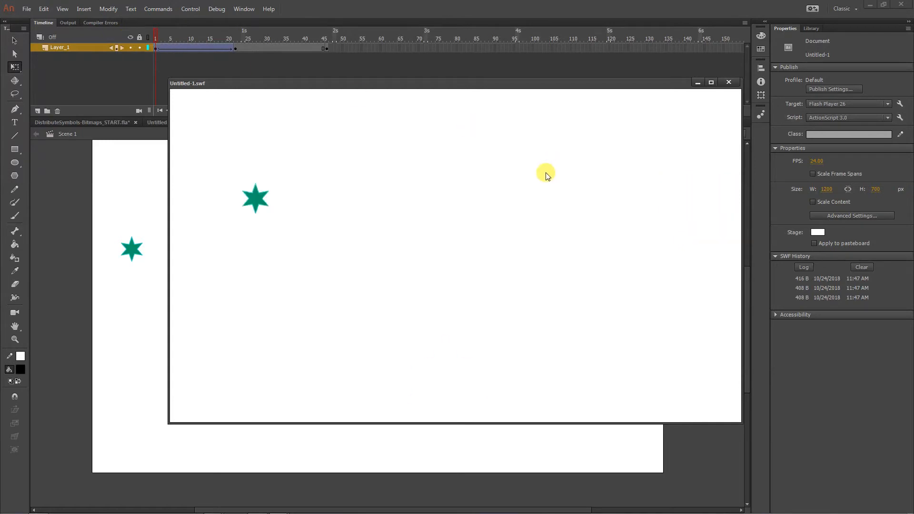
pyautogui.click(731, 82)
# Rotate the star at the frame 22 keyframe slightly counterclockwise so its points stand upright
pyautogui.click(186, 48)
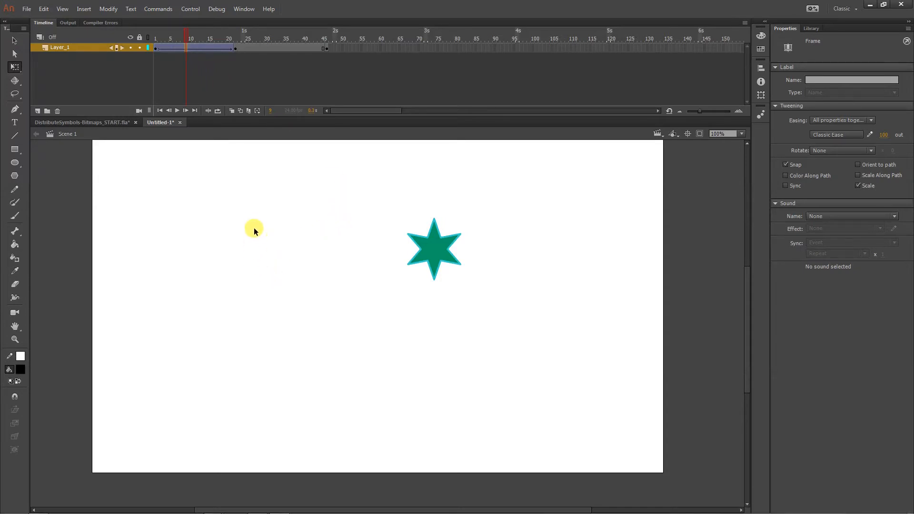
pyautogui.click(235, 47)
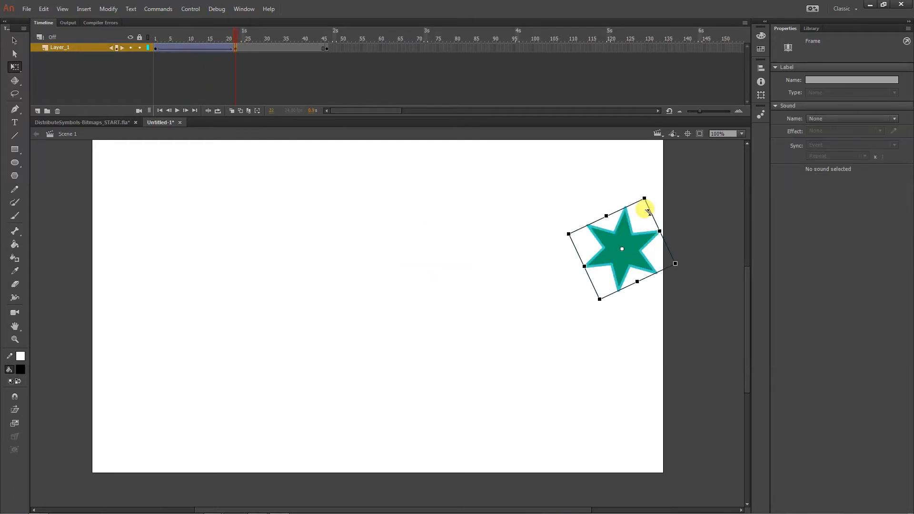
pyautogui.moveTo(648, 211); pyautogui.dragTo(643, 195)
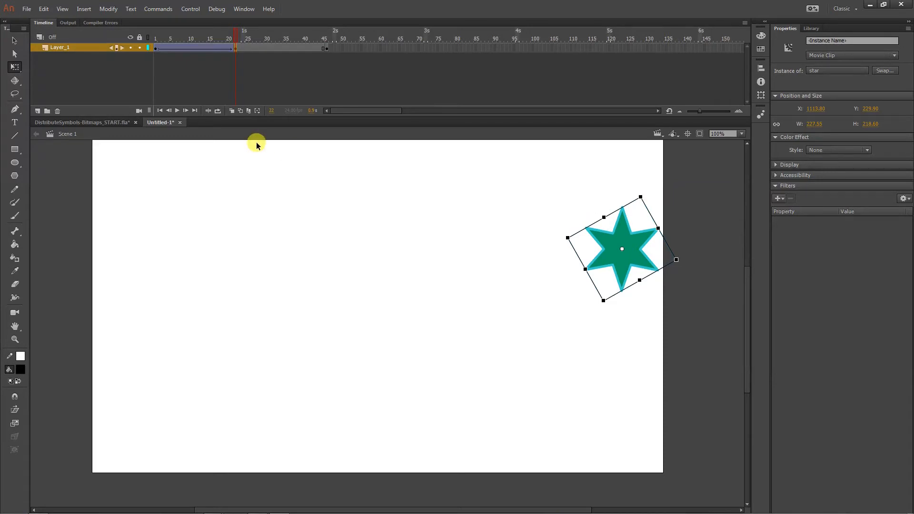
# Give the star at the frame 1 keyframe an Alpha colour effect of 0%
pyautogui.moveTo(196, 35); pyautogui.dragTo(154, 39)
pyautogui.click(151, 47)
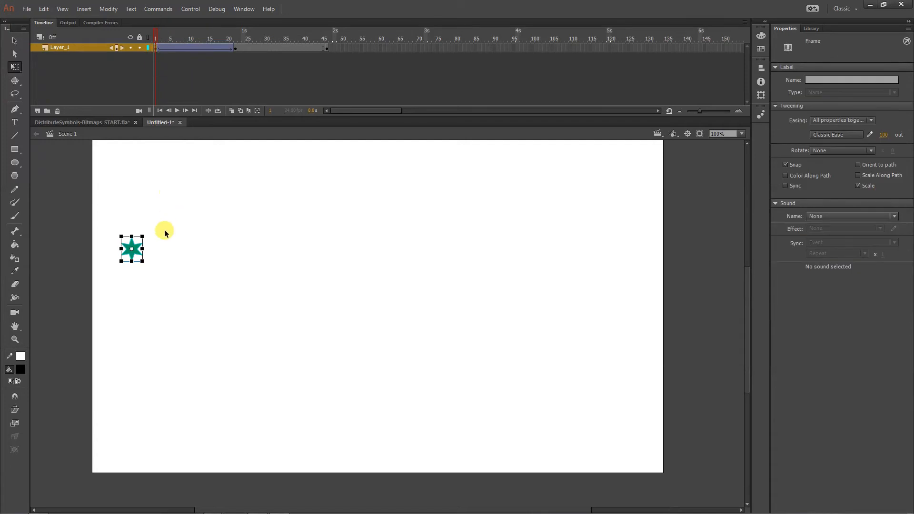
pyautogui.click(135, 257)
pyautogui.moveTo(135, 259)
pyautogui.mouseDown()
pyautogui.moveTo(149, 262)
pyautogui.moveTo(137, 257)
pyautogui.mouseUp()
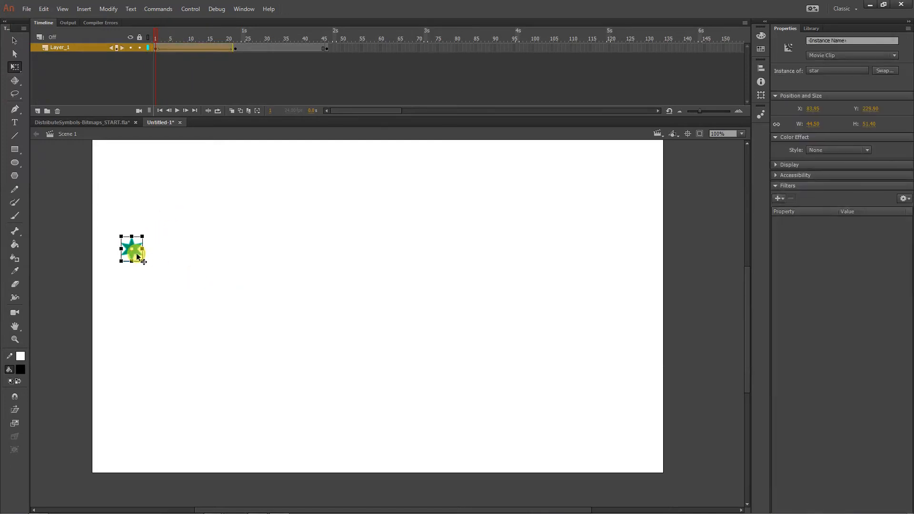
pyautogui.click(824, 149)
pyautogui.click(824, 197)
pyautogui.moveTo(869, 164); pyautogui.dragTo(778, 163)
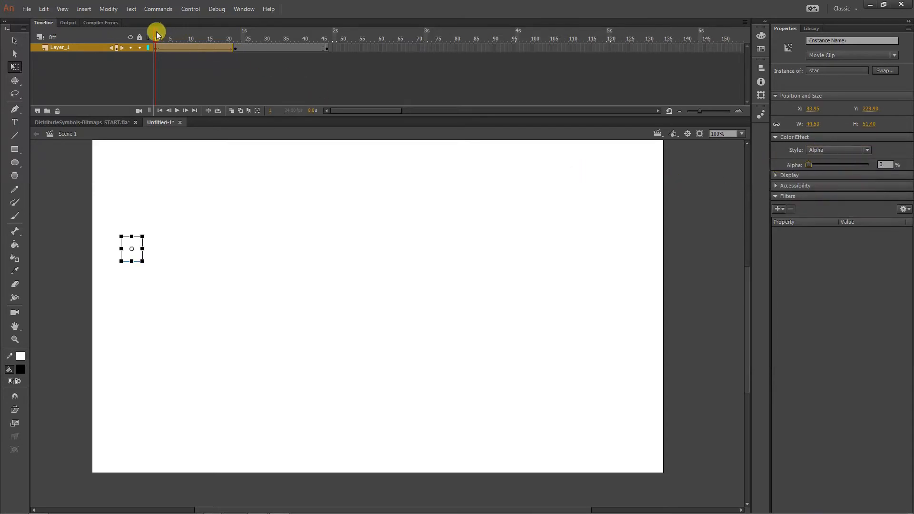
# Apply the Alpha colour effect to the star at the frame 22 keyframe at full opacity and scrub through the fade-in
pyautogui.moveTo(156, 31); pyautogui.dragTo(235, 33)
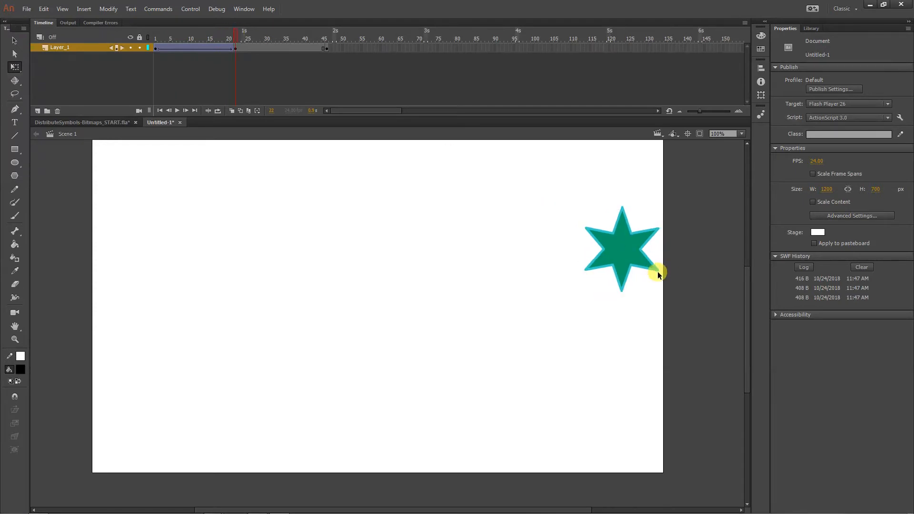
pyautogui.click(644, 258)
pyautogui.click(841, 149)
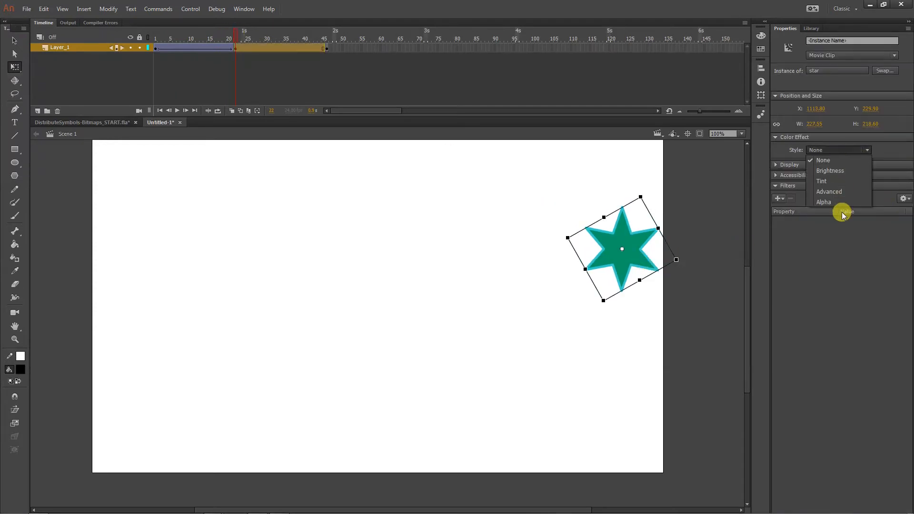
pyautogui.click(841, 208)
pyautogui.moveTo(810, 164); pyautogui.dragTo(872, 167)
pyautogui.click(483, 331)
pyautogui.moveTo(189, 38); pyautogui.dragTo(221, 35)
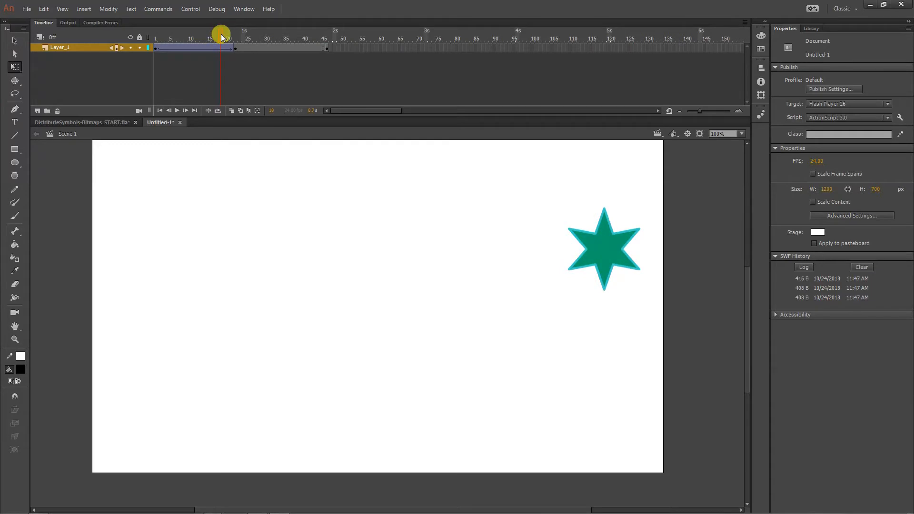
# Create a classic tween between the keyframes at frames 22 and 46 and scrub through to its end
pyautogui.click(280, 48)
pyautogui.rightClick(282, 48)
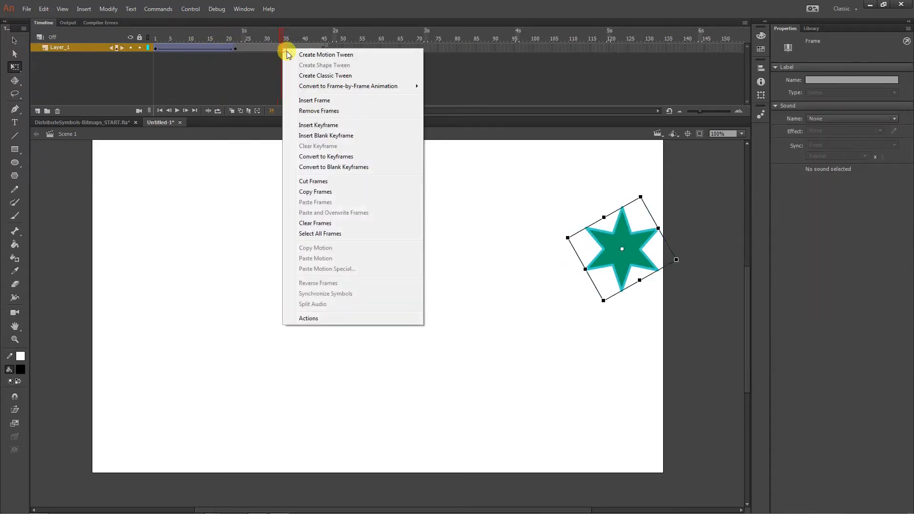
pyautogui.click(313, 80)
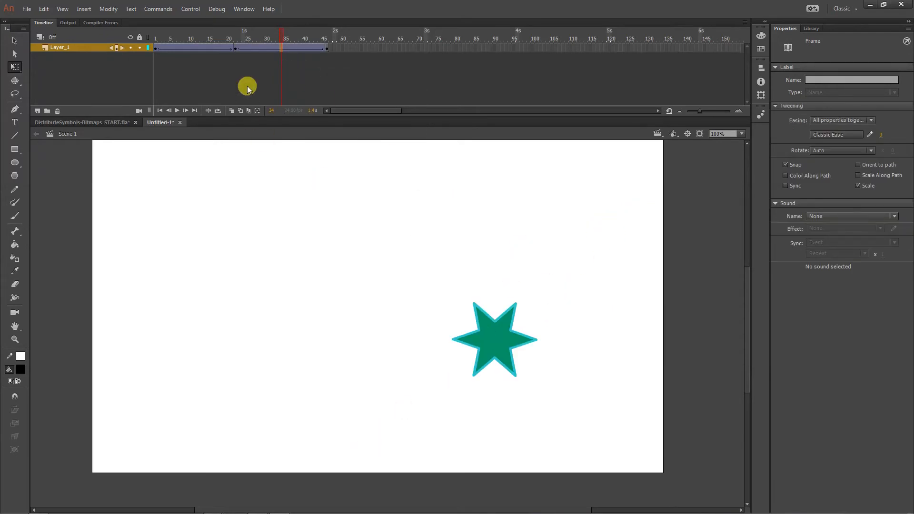
pyautogui.moveTo(280, 37); pyautogui.dragTo(351, 45)
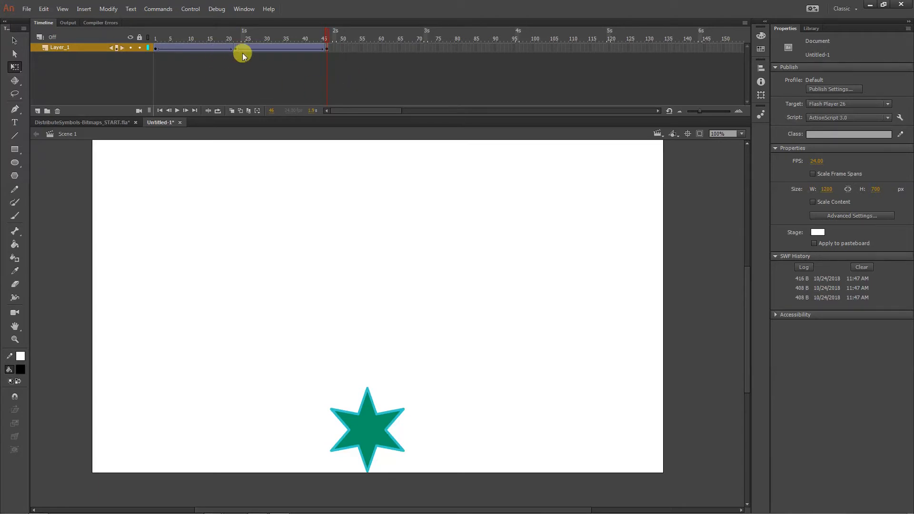
# Insert a keyframe at frame 66 and move its star to the stage's upper left, at about X 307, Y 110
pyautogui.click(404, 50)
pyautogui.rightClick(405, 51)
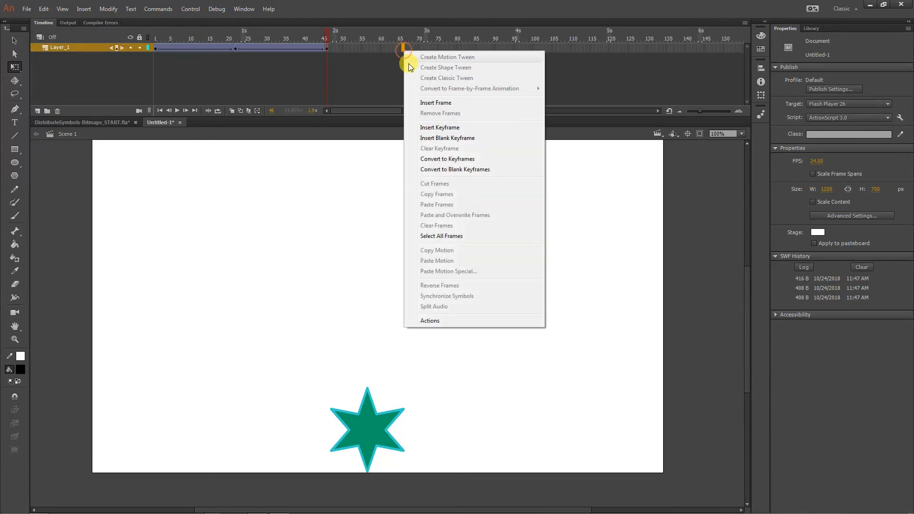
pyautogui.click(431, 124)
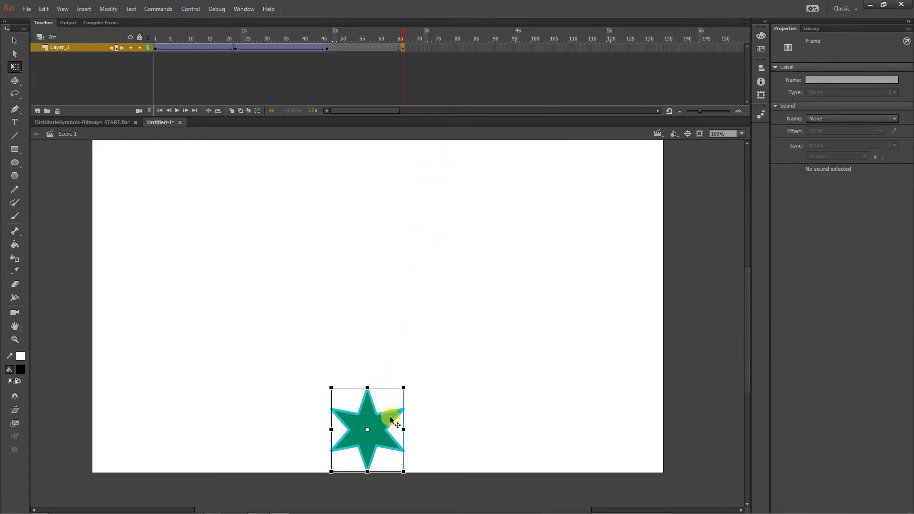
pyautogui.moveTo(389, 417); pyautogui.dragTo(261, 181)
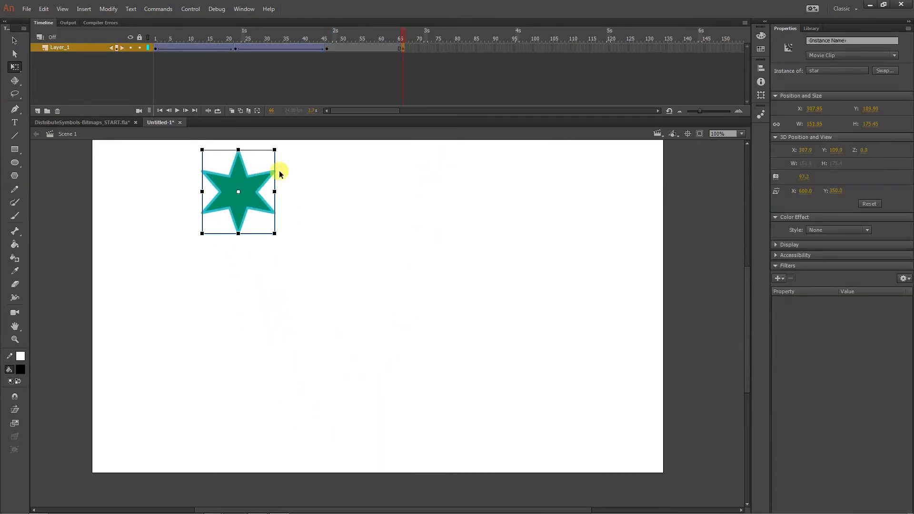
# Create a classic tween between the keyframes at frames 46 and 66 and scrub through the star's motion
pyautogui.rightClick(361, 48)
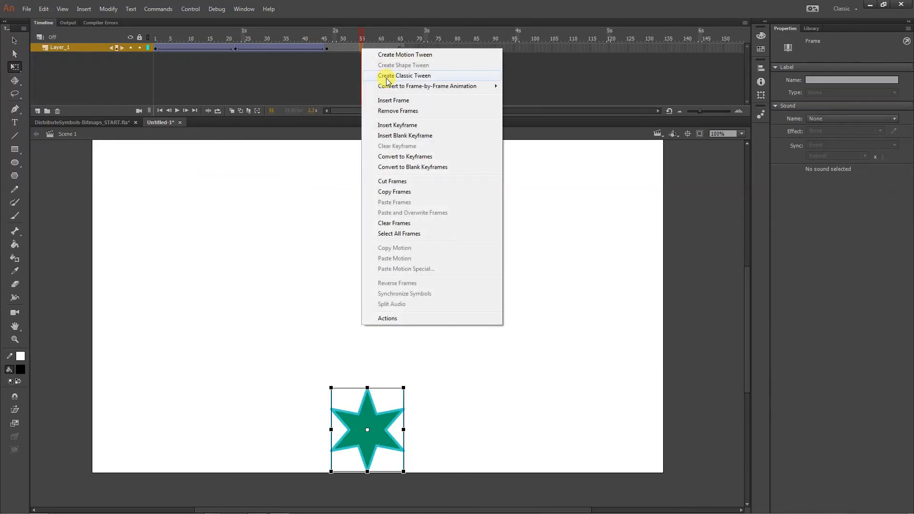
pyautogui.click(386, 77)
pyautogui.moveTo(360, 38); pyautogui.dragTo(390, 48)
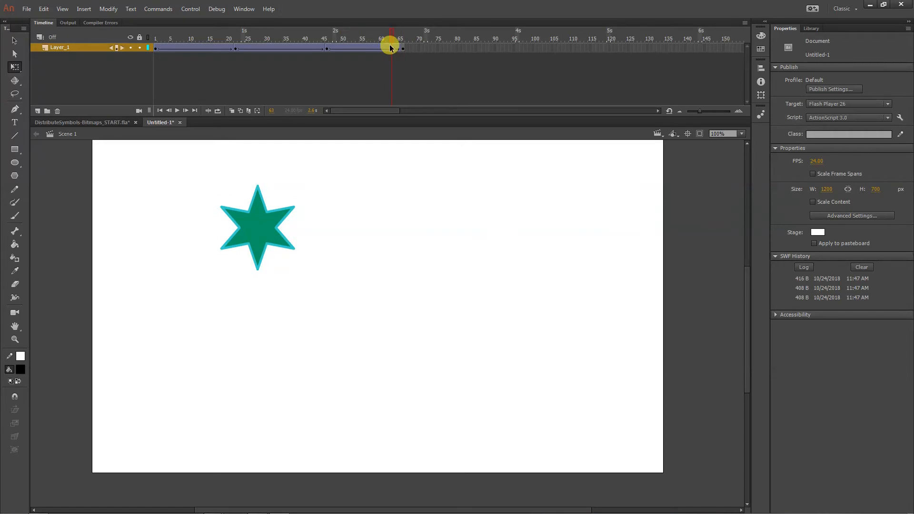
pyautogui.moveTo(390, 47); pyautogui.dragTo(326, 50)
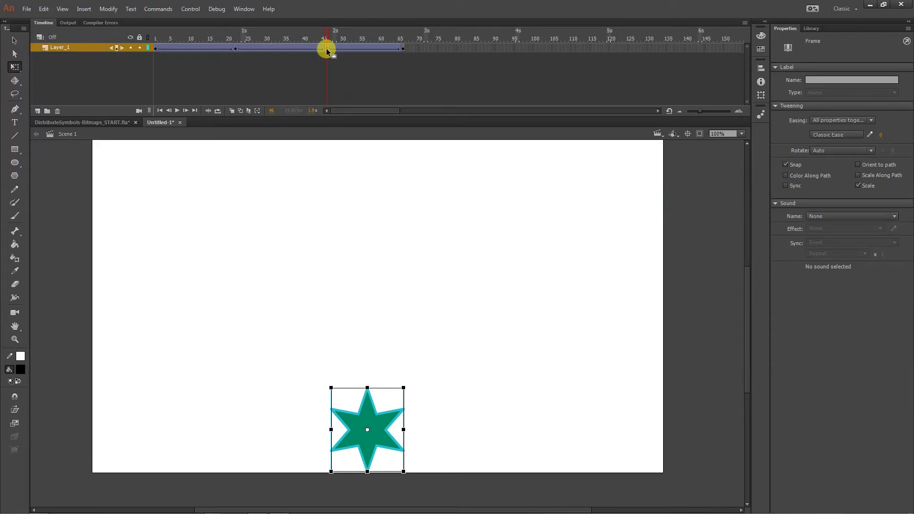
# Scrub across the three tweens, checking the star around the keyframes at frames 22 and 46 and during the fade-in
pyautogui.moveTo(249, 33); pyautogui.dragTo(229, 47)
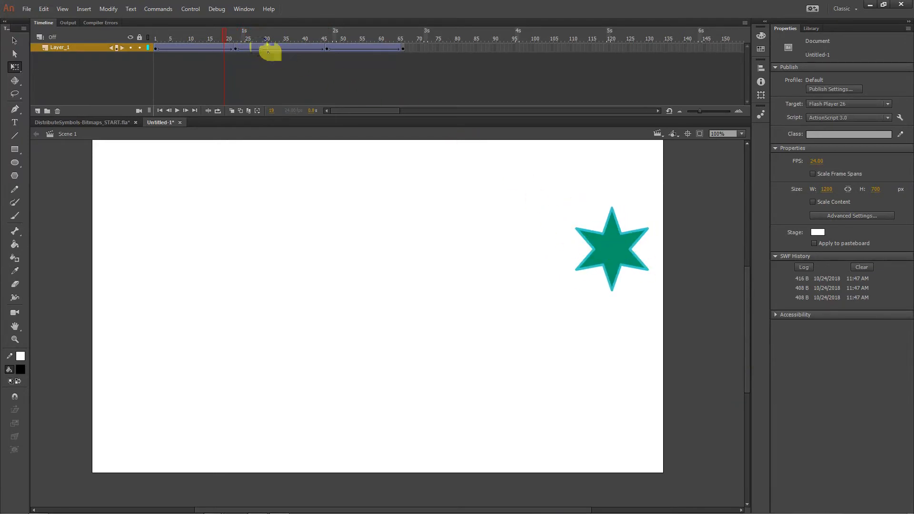
pyautogui.click(237, 50)
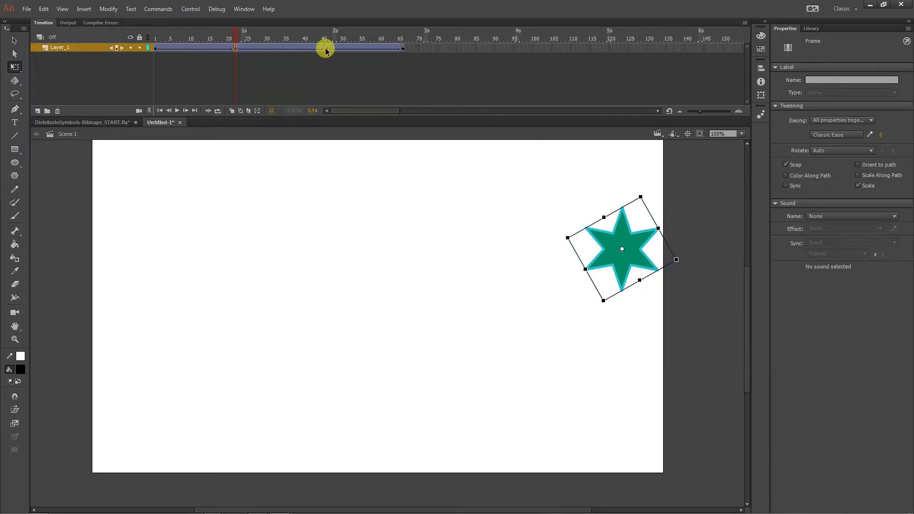
pyautogui.moveTo(237, 38); pyautogui.dragTo(338, 37)
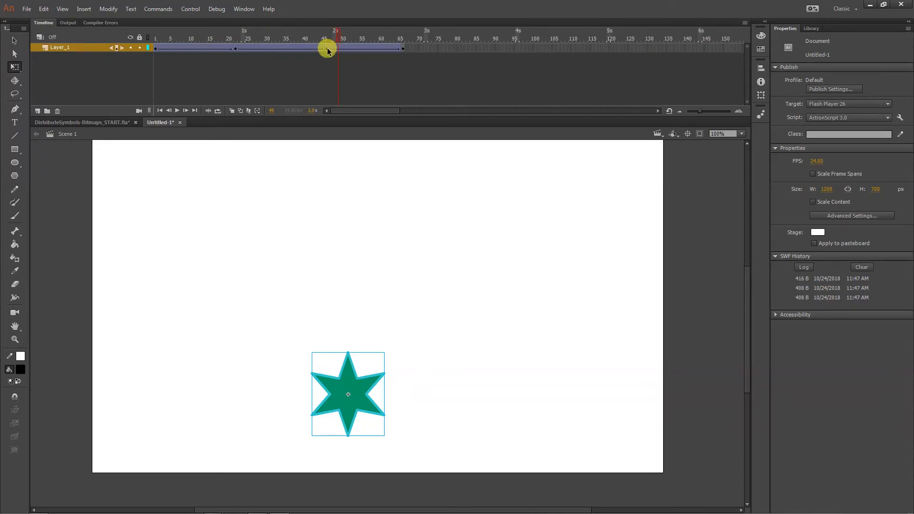
pyautogui.moveTo(337, 35); pyautogui.dragTo(170, 32)
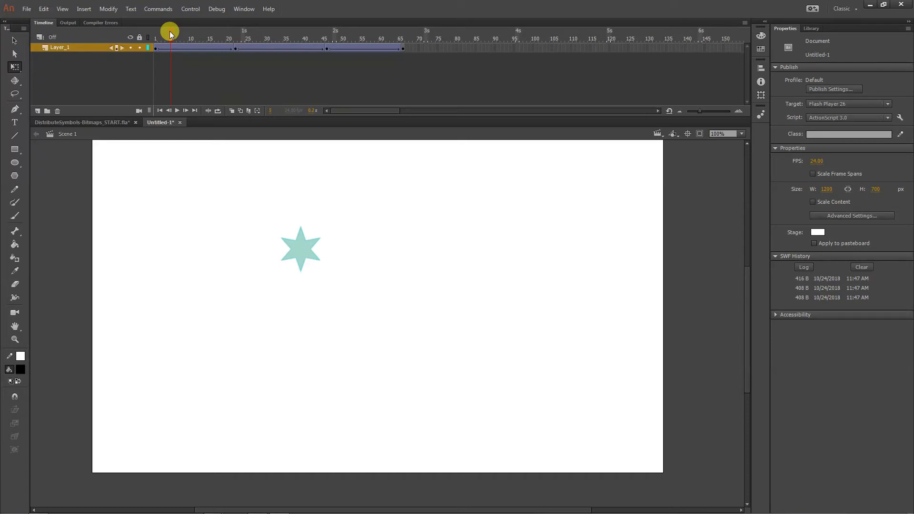
# Remove six frames around frames 30 to 35 from the second tween and scrub through the shortened motion
pyautogui.click(286, 49)
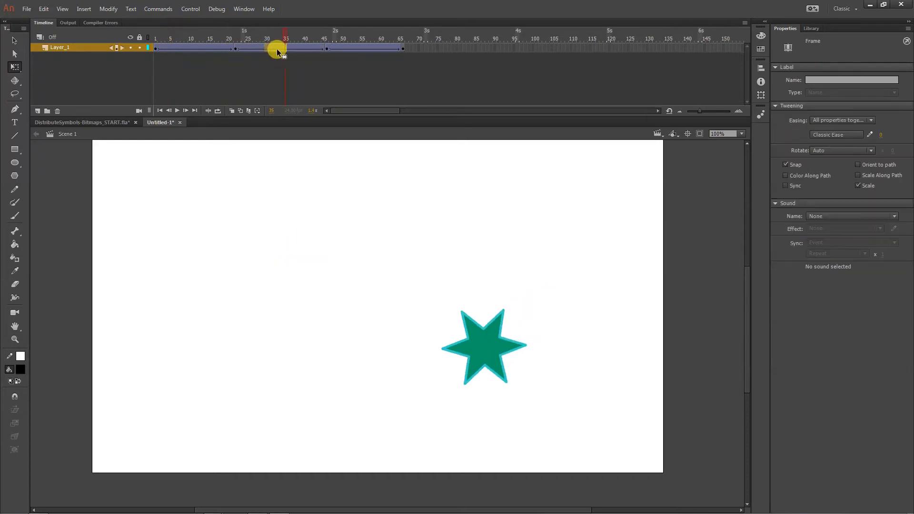
pyautogui.rightClick(276, 49)
pyautogui.click(301, 110)
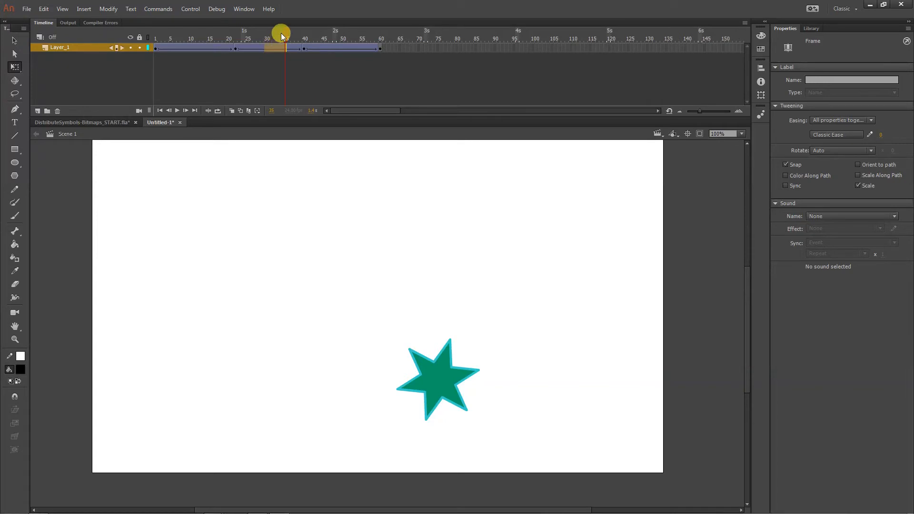
pyautogui.moveTo(281, 35); pyautogui.dragTo(318, 37)
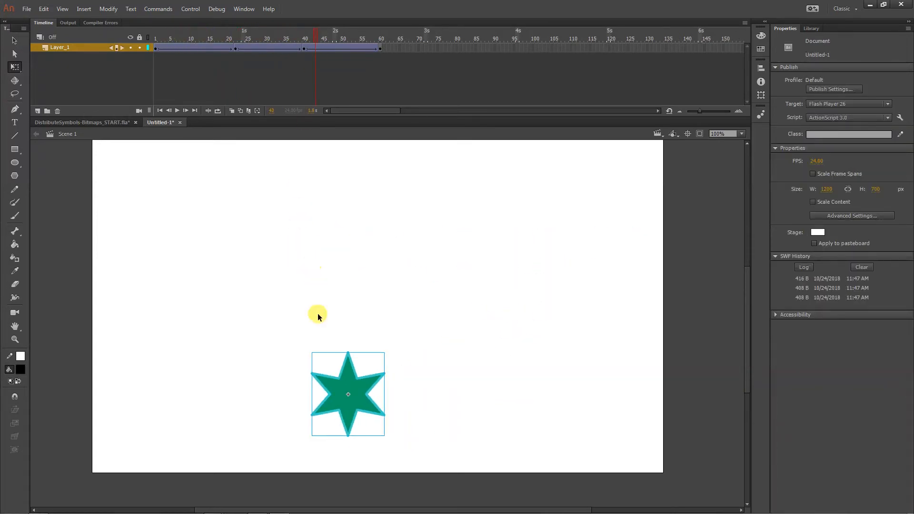
# Open the star symbol for editing, return to Scene 1, and undo the extra keyframe at frame 43
pyautogui.doubleClick(359, 379)
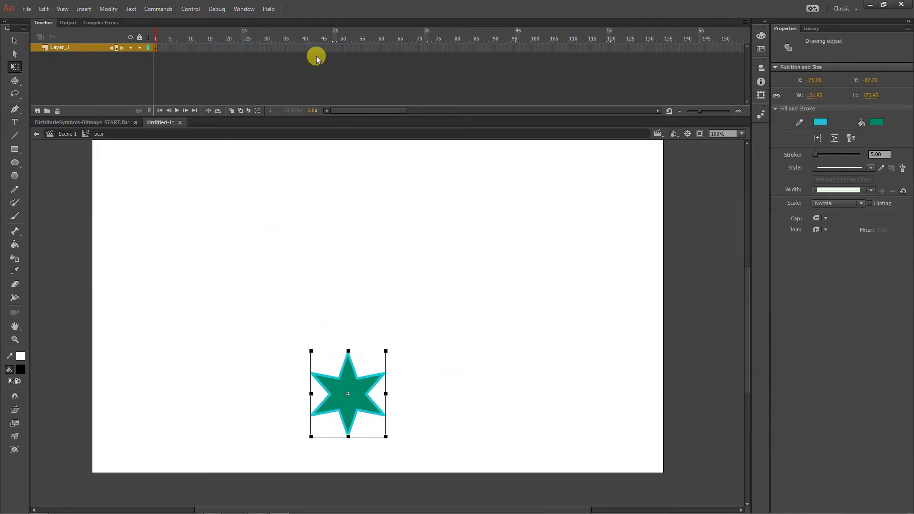
pyautogui.click(65, 135)
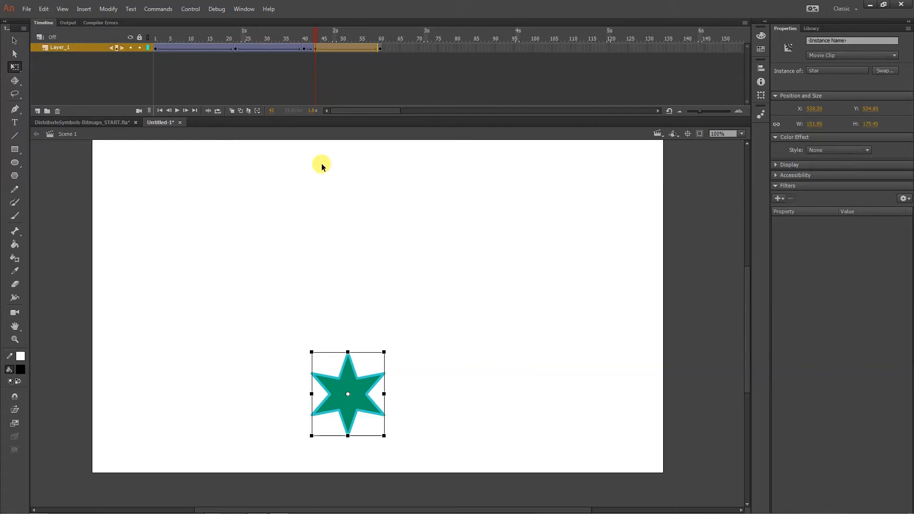
pyautogui.hotkey('ctrl', 'z')
pyautogui.hotkey('ctrl', 'z')
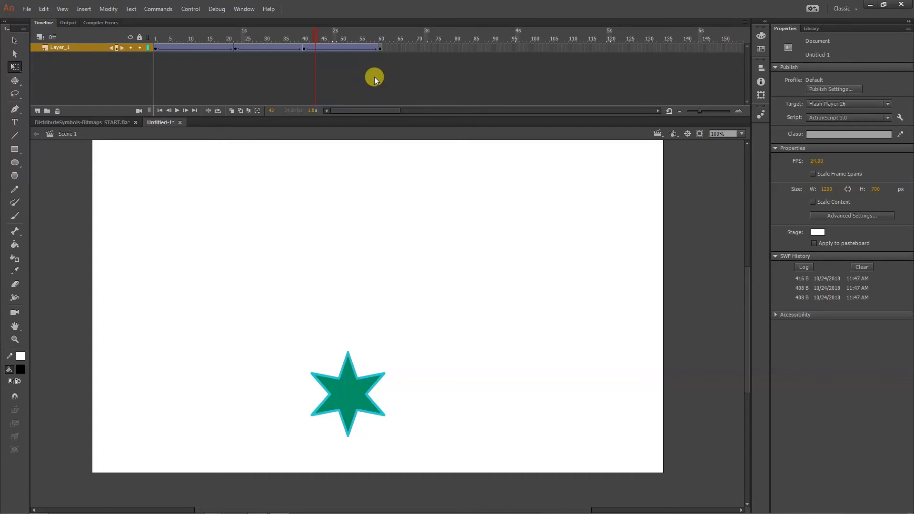
# Try selecting the last keyframe and ranges of frames across the tweens, clearing each selection
pyautogui.click(380, 48)
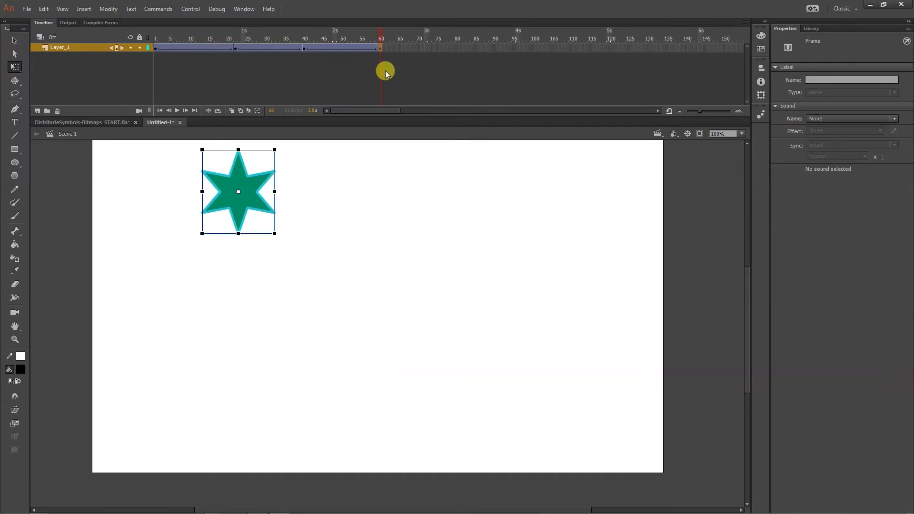
pyautogui.click(384, 70)
pyautogui.moveTo(185, 48); pyautogui.dragTo(358, 48)
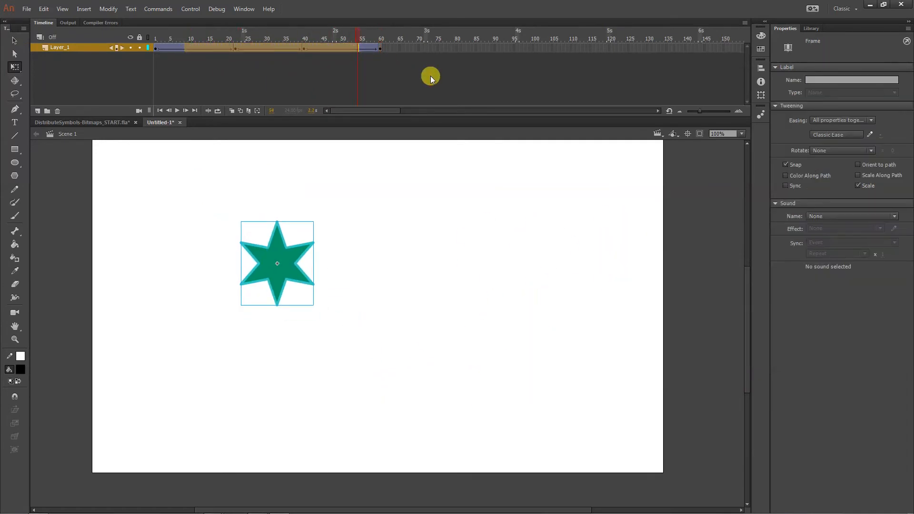
pyautogui.click(431, 77)
pyautogui.moveTo(141, 167); pyautogui.dragTo(598, 393)
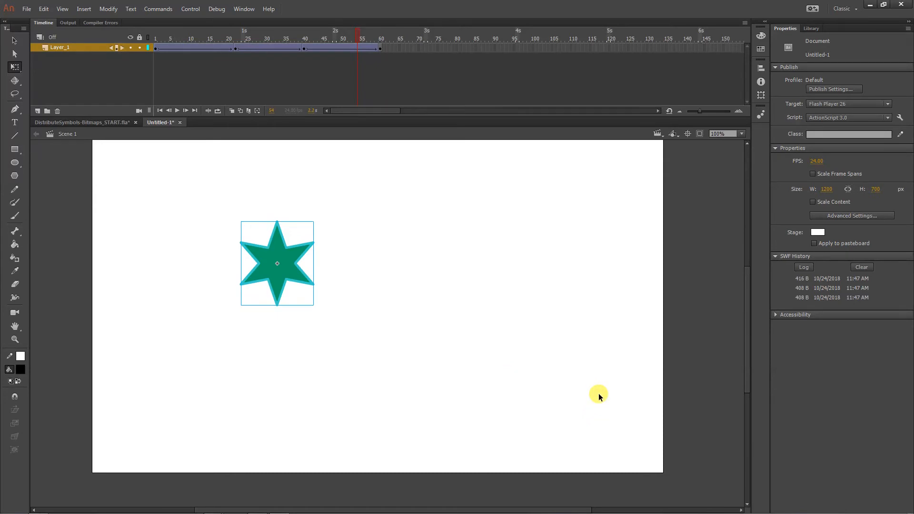
pyautogui.moveTo(178, 51); pyautogui.dragTo(380, 56)
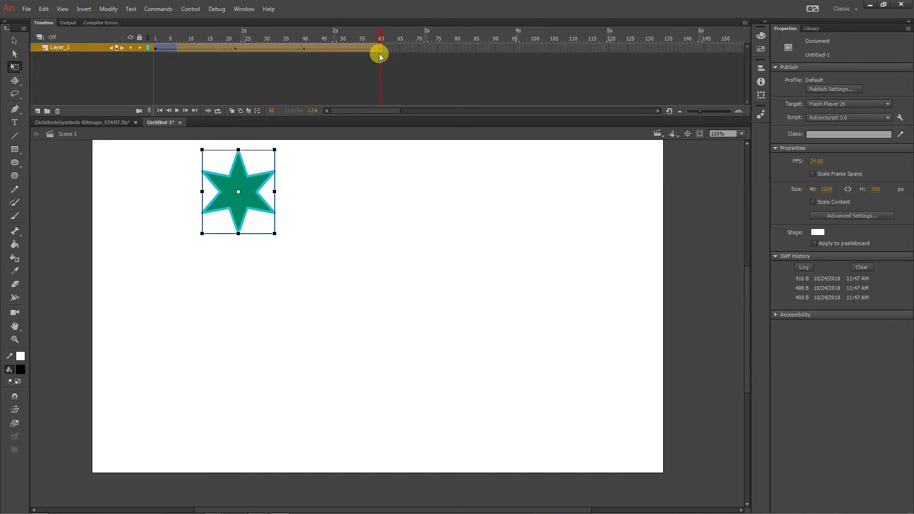
pyautogui.click(414, 71)
# Lengthen the tweens by moving the frame 60 keyframe to frame 81, frame 40 to about frame 53, and frame 22 to frame 31
pyautogui.click(381, 50)
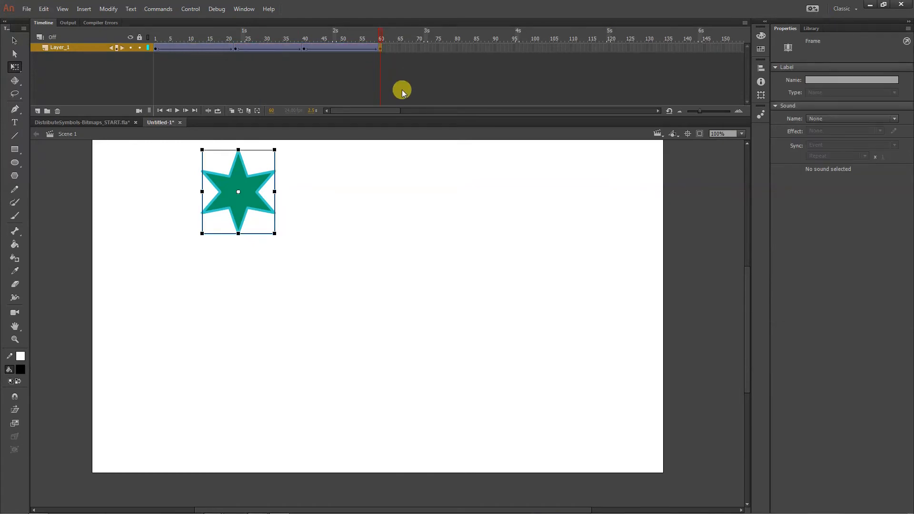
pyautogui.moveTo(380, 46); pyautogui.dragTo(459, 53)
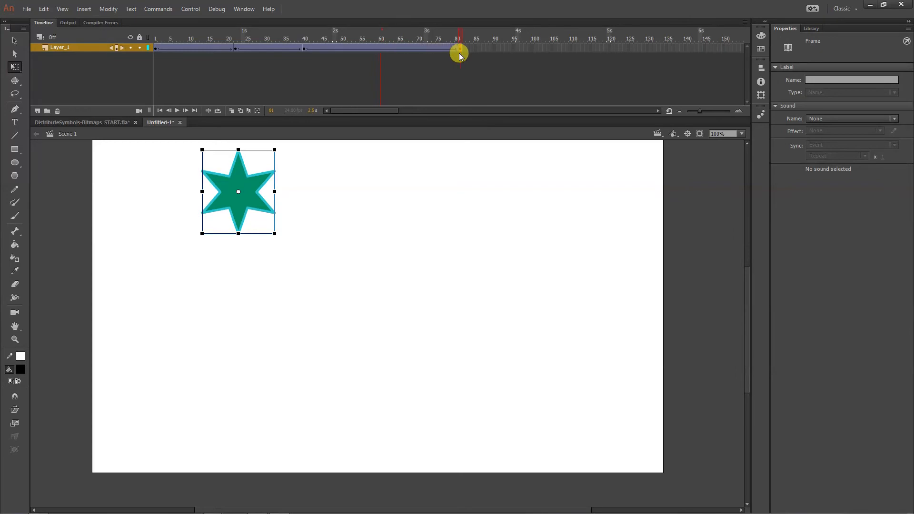
pyautogui.click(305, 49)
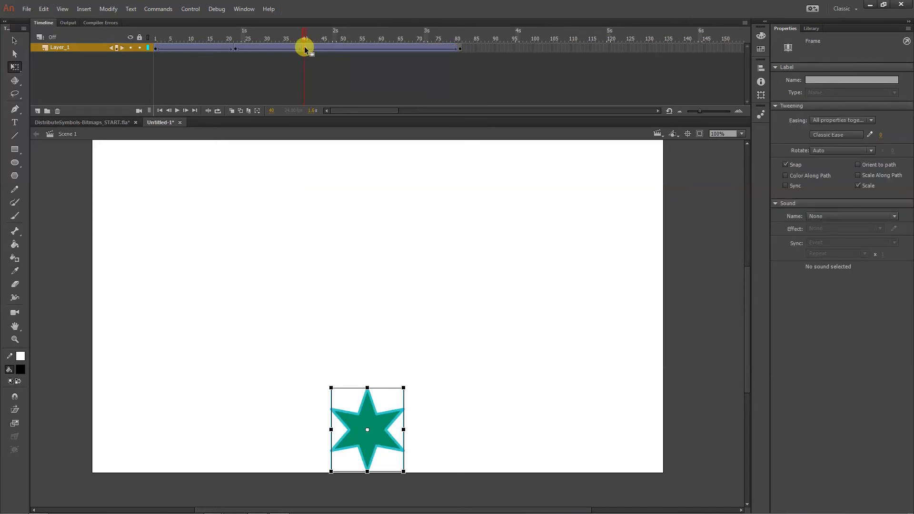
pyautogui.moveTo(326, 46); pyautogui.dragTo(352, 48)
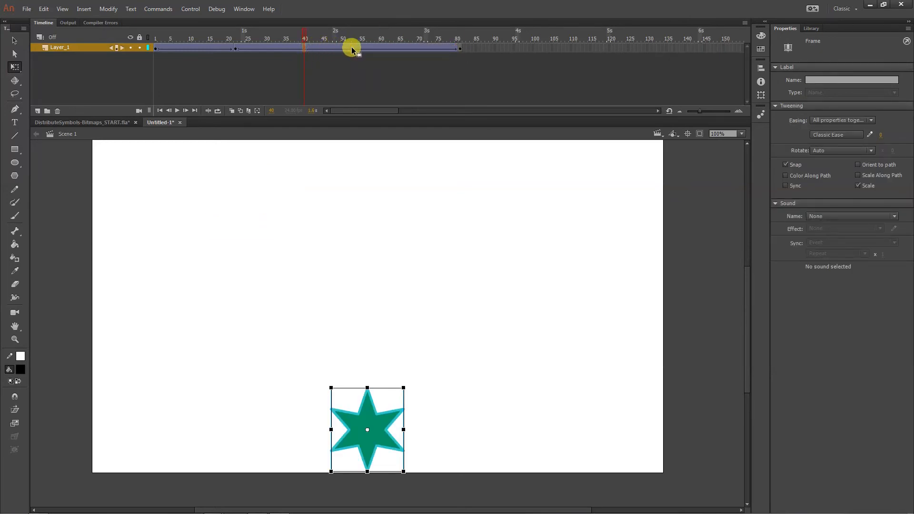
pyautogui.click(236, 49)
pyautogui.moveTo(235, 46); pyautogui.dragTo(273, 55)
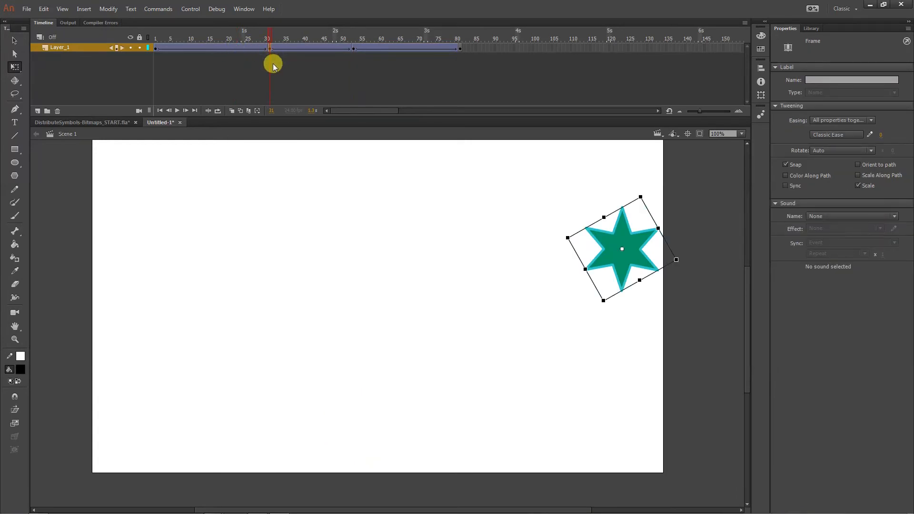
# Copy the frame 1 keyframe and paste it over the last keyframe at frame 81
pyautogui.click(156, 48)
pyautogui.rightClick(155, 48)
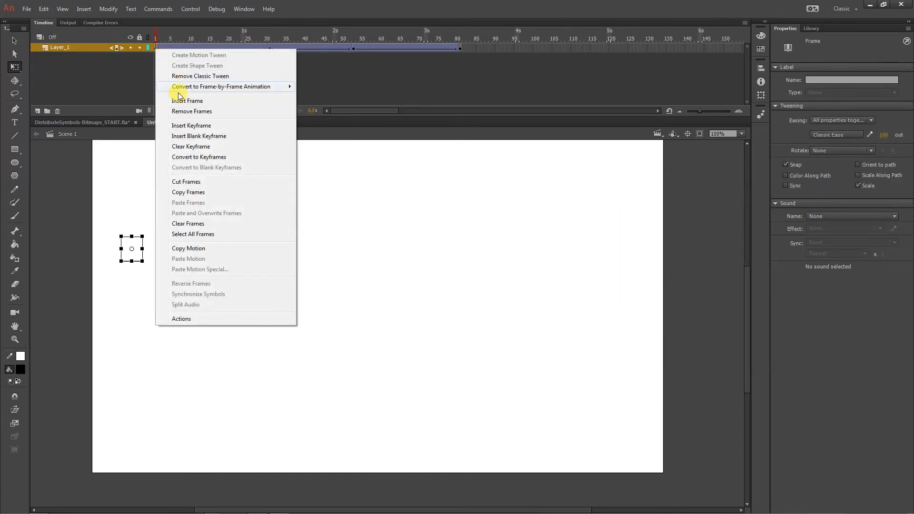
pyautogui.click(188, 192)
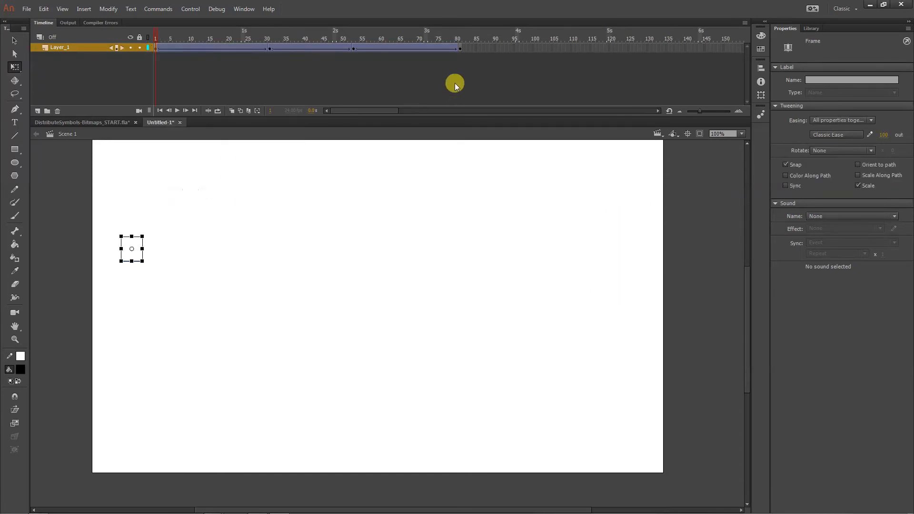
pyautogui.click(458, 48)
pyautogui.rightClick(459, 48)
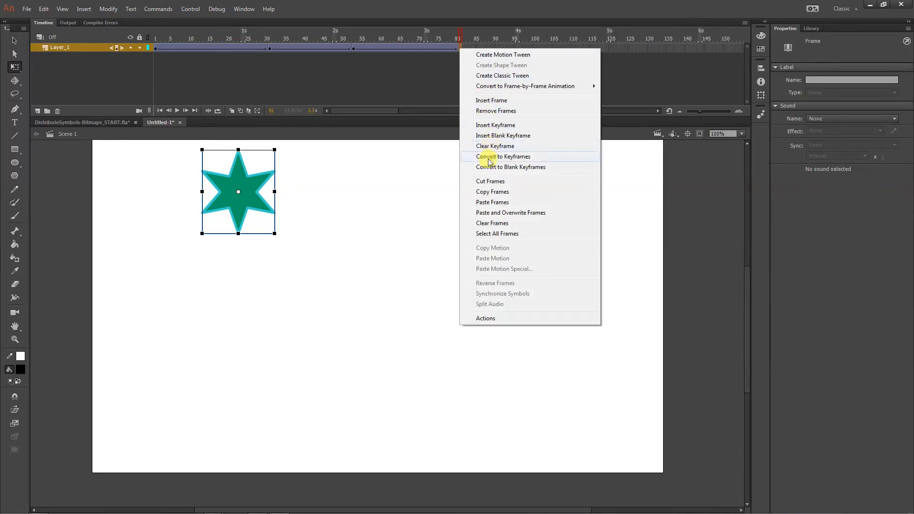
pyautogui.click(487, 203)
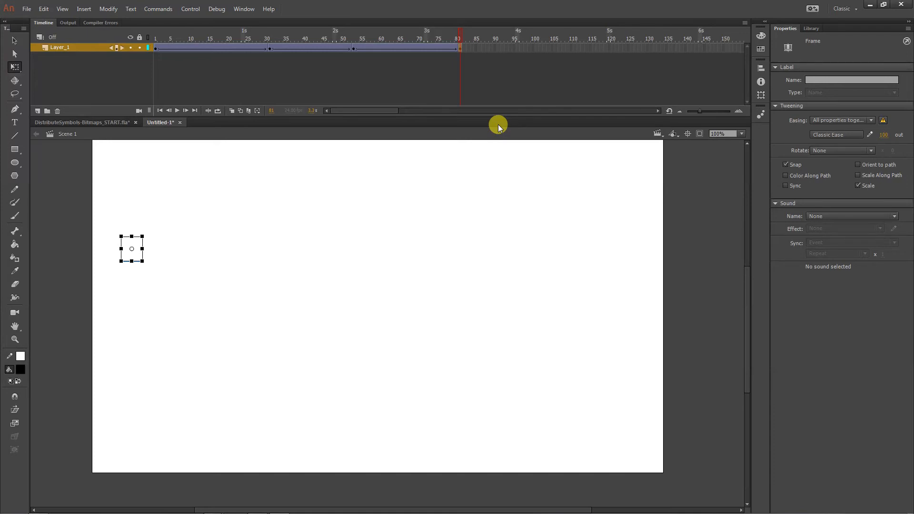
# Examine the commands available for the frame 1 keyframe, Layer_1, the star at frame 31 and the frame 31 keyframe
pyautogui.click(156, 47)
pyautogui.rightClick(156, 47)
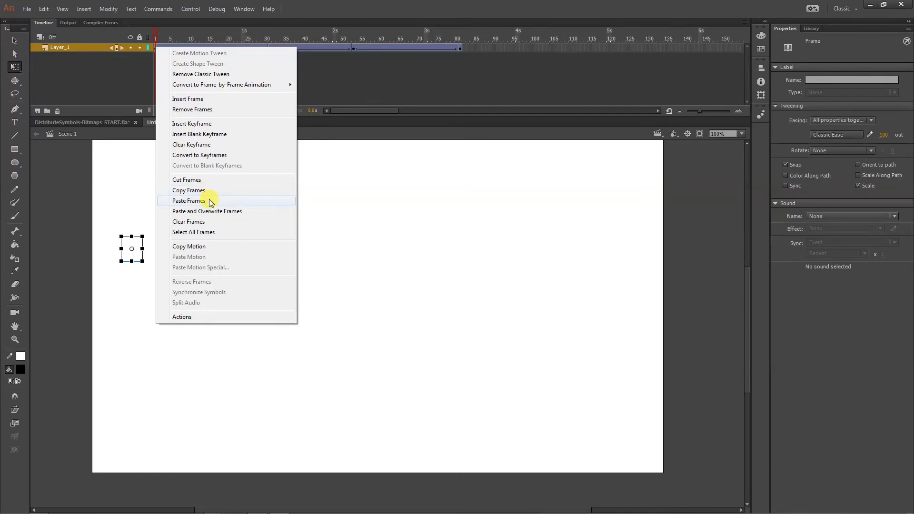
pyautogui.click(43, 74)
pyautogui.rightClick(55, 47)
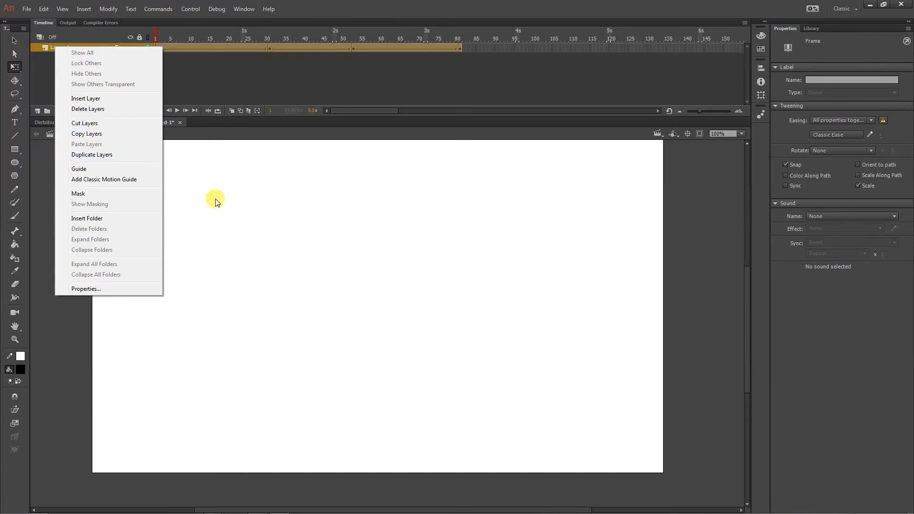
pyautogui.click(246, 220)
pyautogui.click(270, 48)
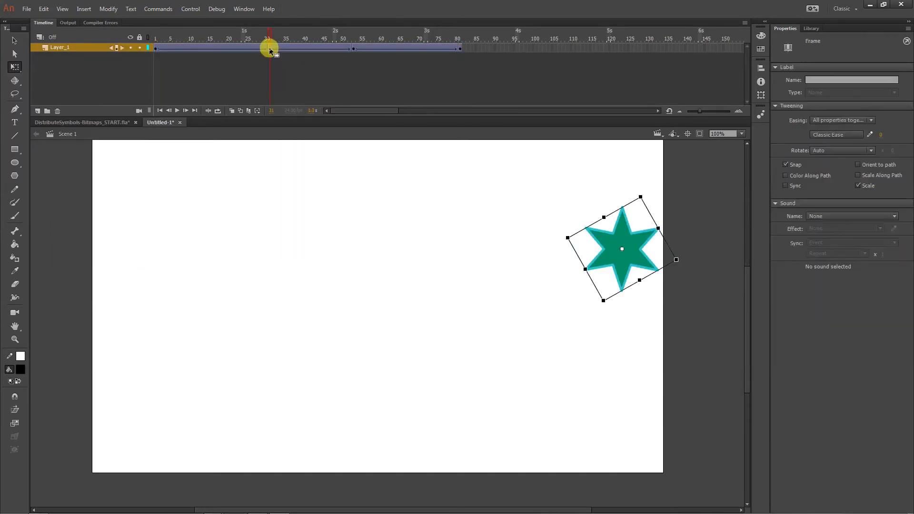
pyautogui.rightClick(622, 232)
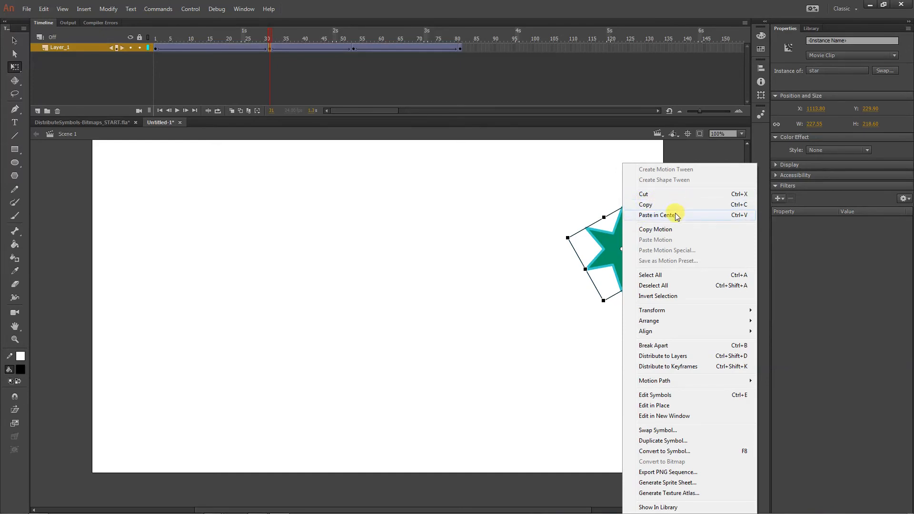
pyautogui.click(305, 48)
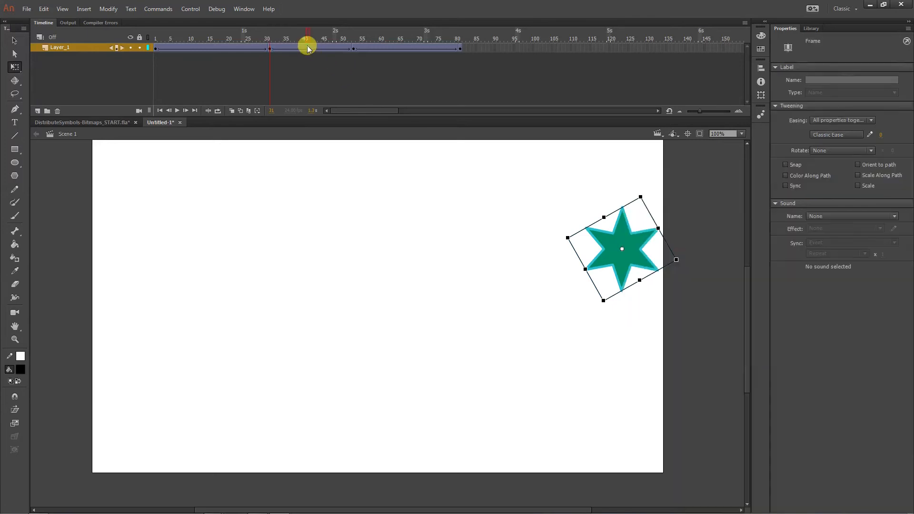
pyautogui.click(270, 48)
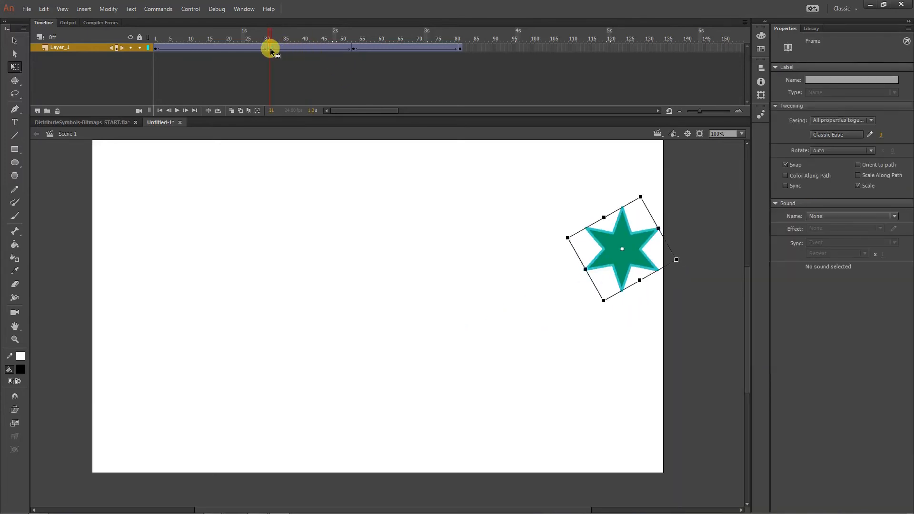
pyautogui.rightClick(270, 50)
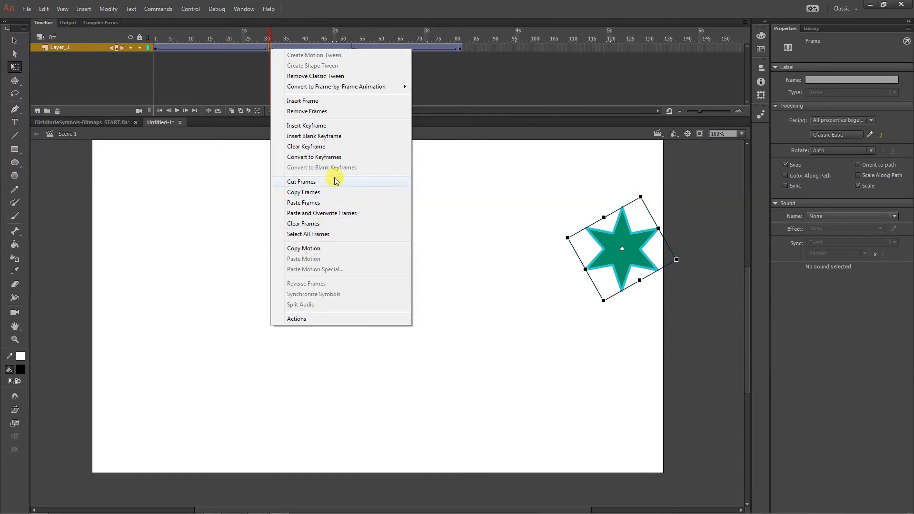
pyautogui.click(241, 179)
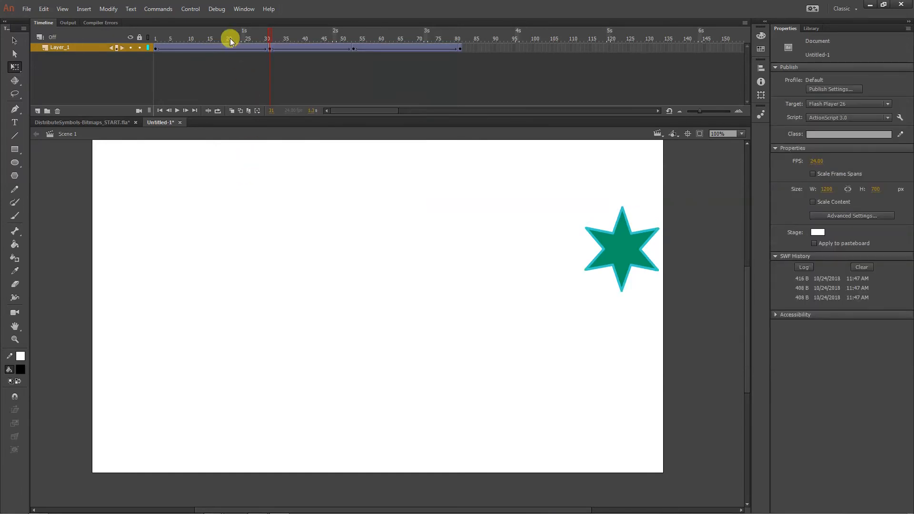
# Rewind to frame 1 and play the full star animation
pyautogui.moveTo(230, 38); pyautogui.dragTo(156, 37)
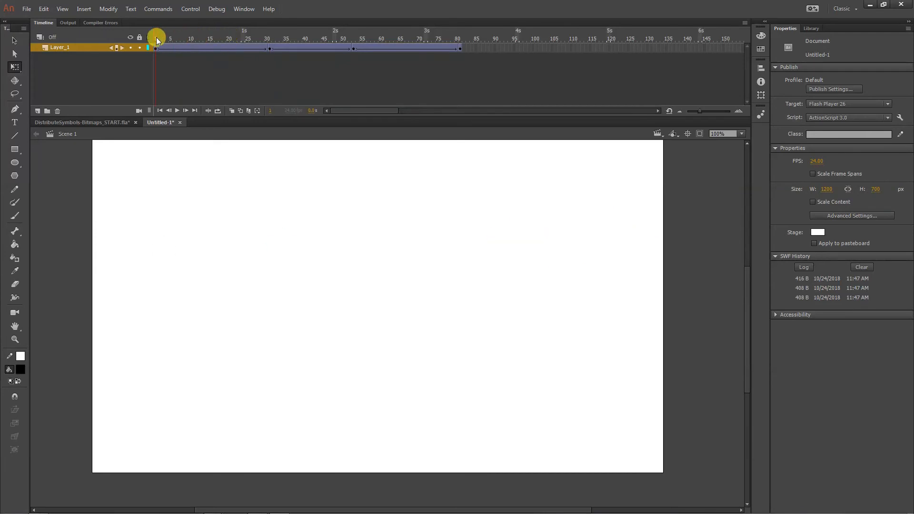
pyautogui.click(176, 110)
# In DistributeSymbols-Bitmaps_START.fla, show the guide layer, inspect ball and guide at frame 9 while undoing the guide change, and return to Untitled-1
pyautogui.click(90, 122)
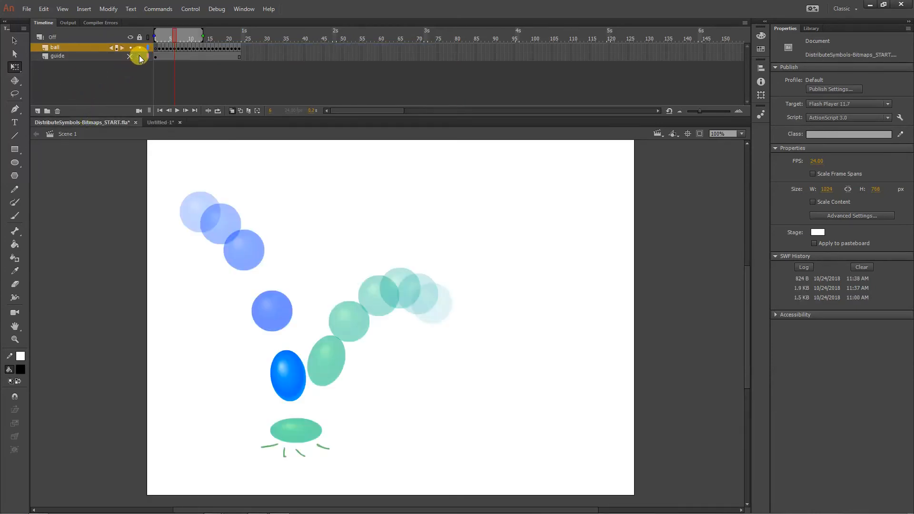
pyautogui.click(130, 56)
pyautogui.click(186, 48)
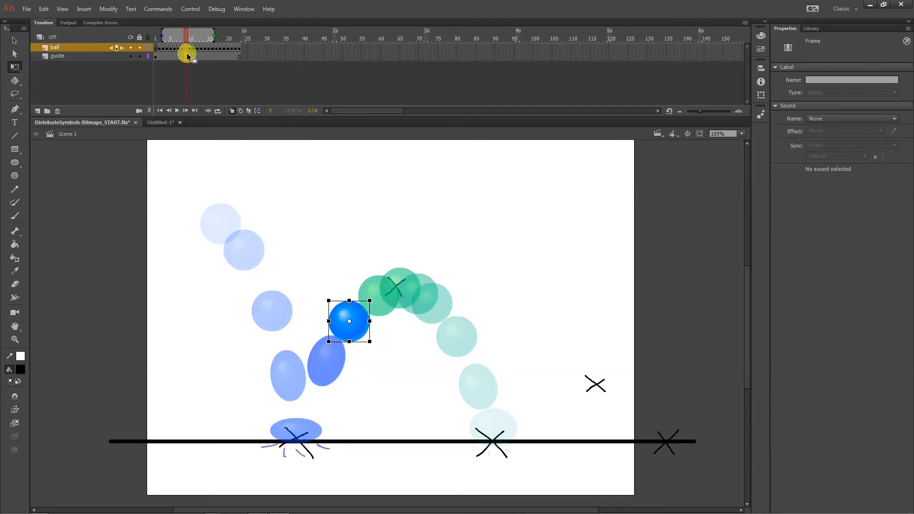
pyautogui.click(188, 57)
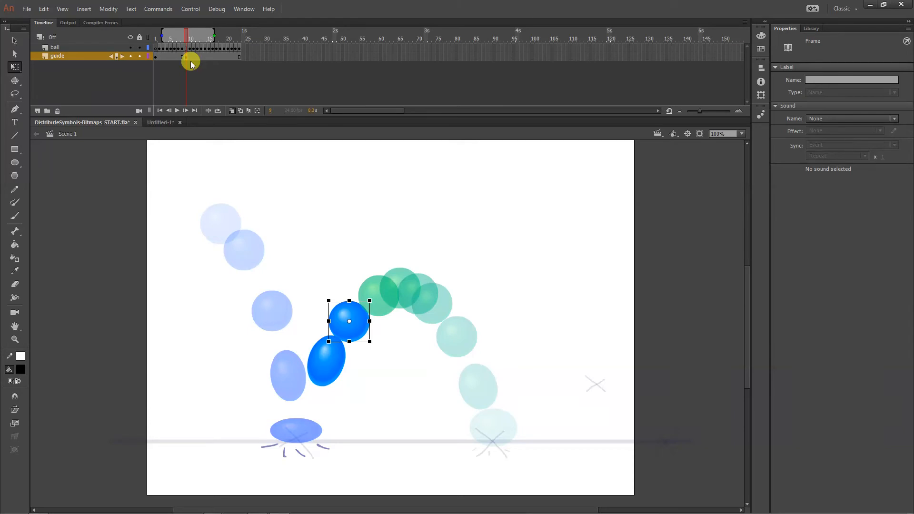
pyautogui.hotkey('ctrl', 'z')
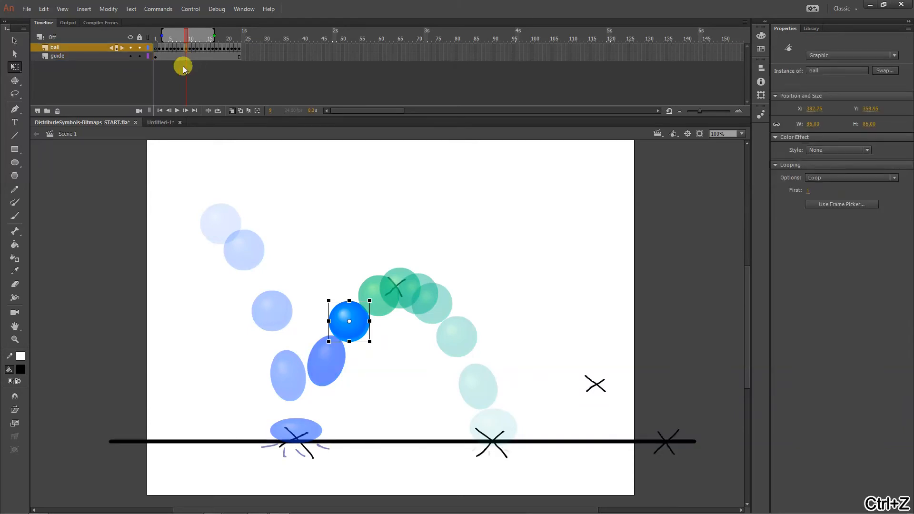
pyautogui.click(162, 123)
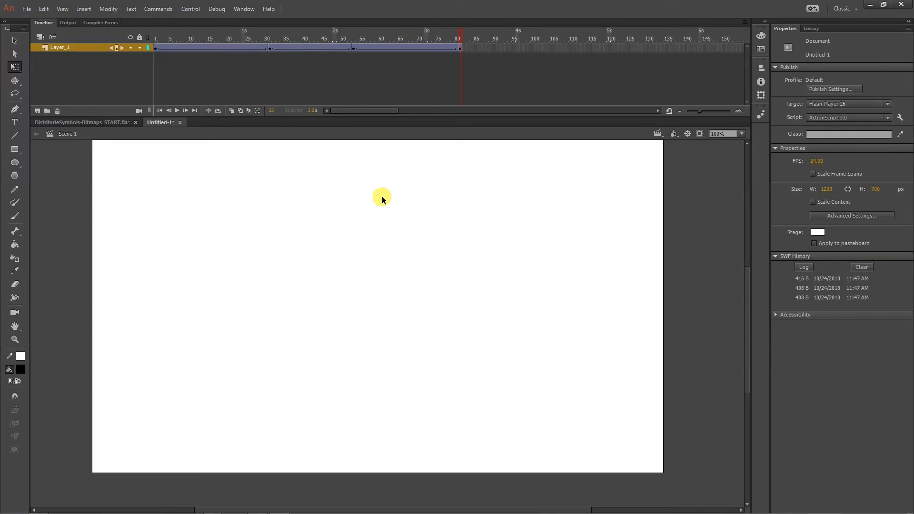
# Compare the star at the frame 31 keyframe with the in-between frames 41 and 17
pyautogui.click(269, 49)
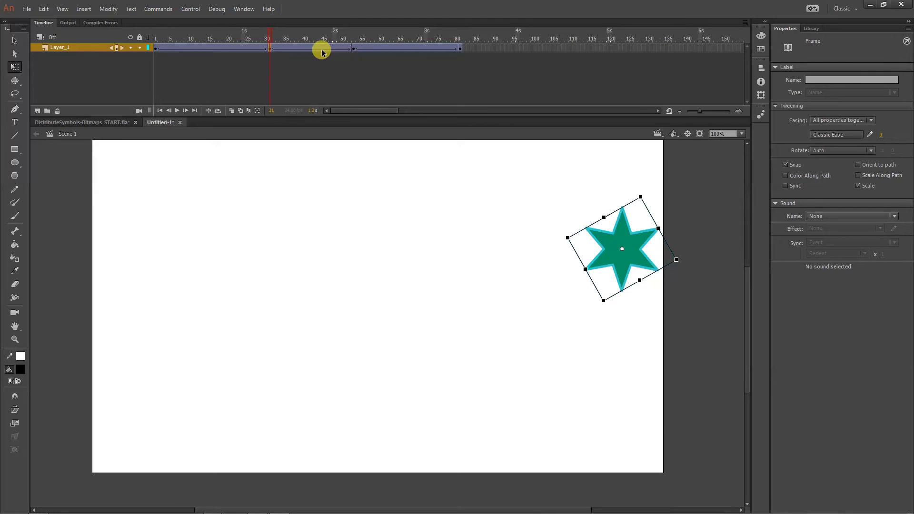
pyautogui.click(307, 36)
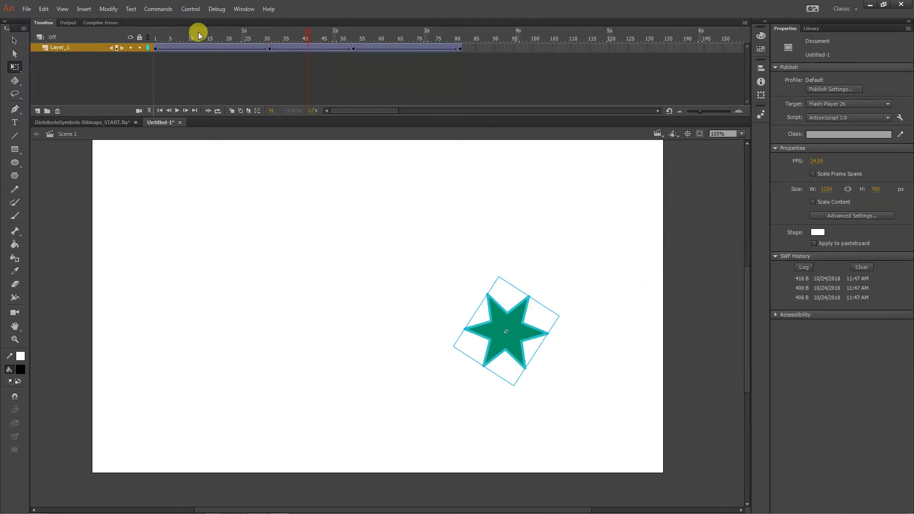
pyautogui.click(215, 34)
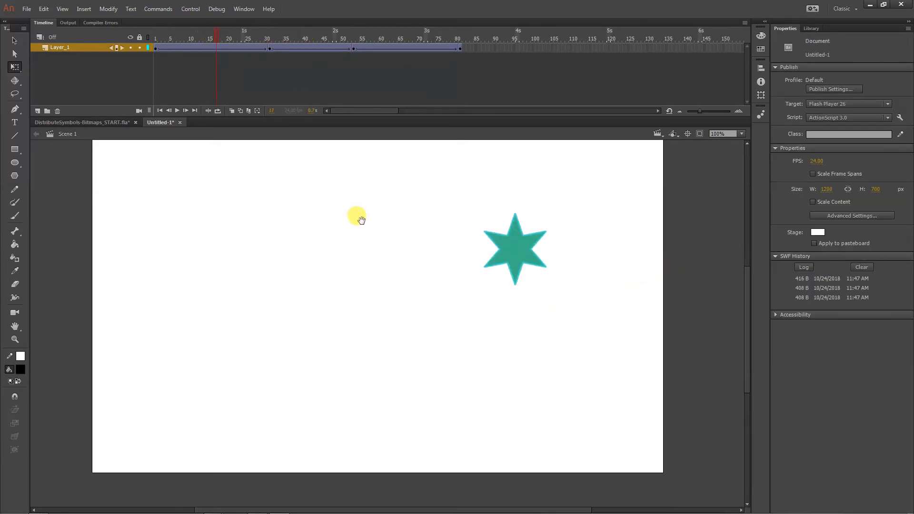
pyautogui.moveTo(357, 214); pyautogui.dragTo(352, 240)
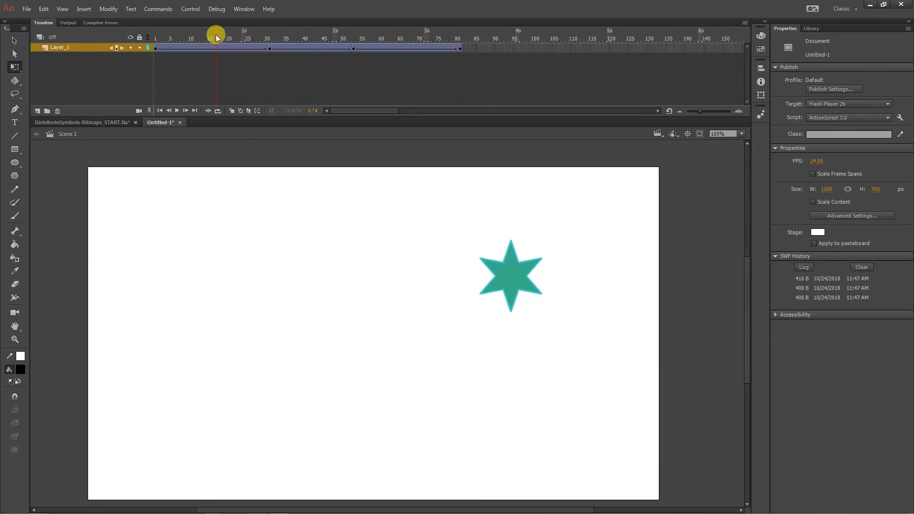
# Insert a keyframe at frame 15 in the first tween
pyautogui.moveTo(216, 34)
pyautogui.mouseDown()
pyautogui.moveTo(161, 38)
pyautogui.moveTo(273, 43)
pyautogui.moveTo(210, 40)
pyautogui.mouseUp()
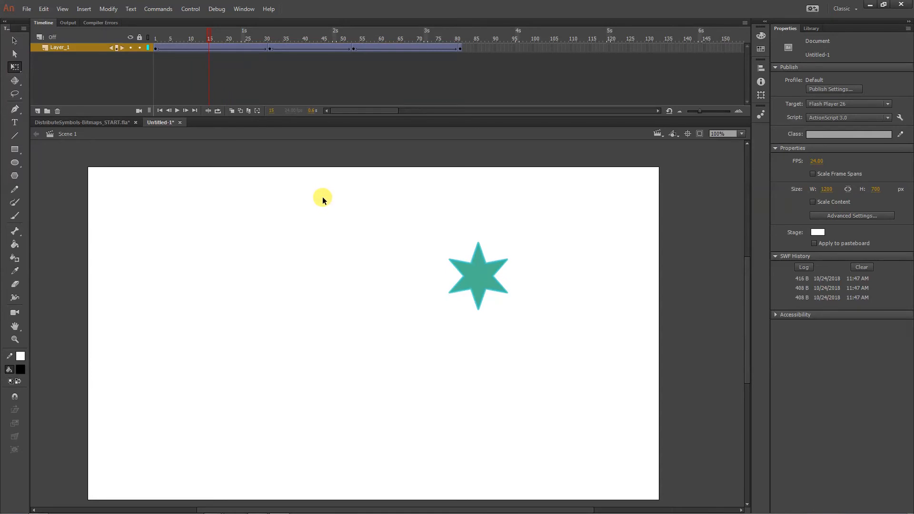
pyautogui.scroll(-3, 322, 196)
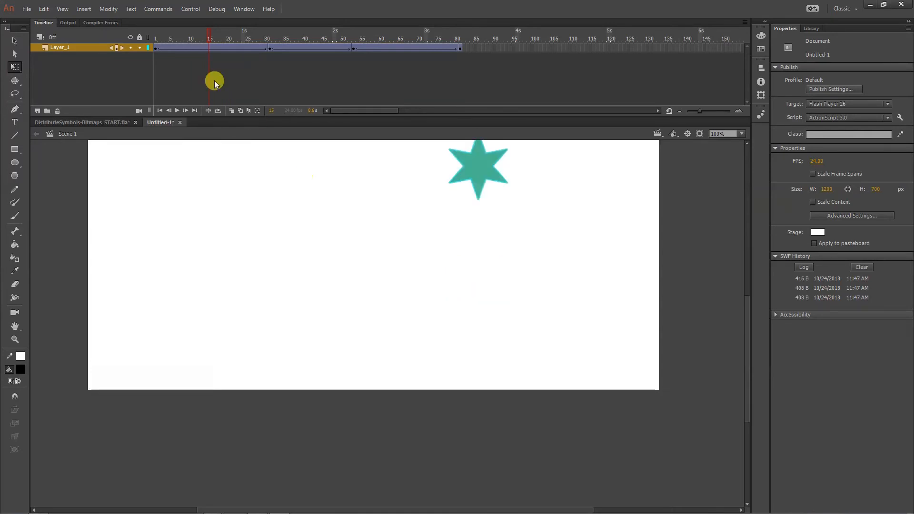
pyautogui.rightClick(208, 47)
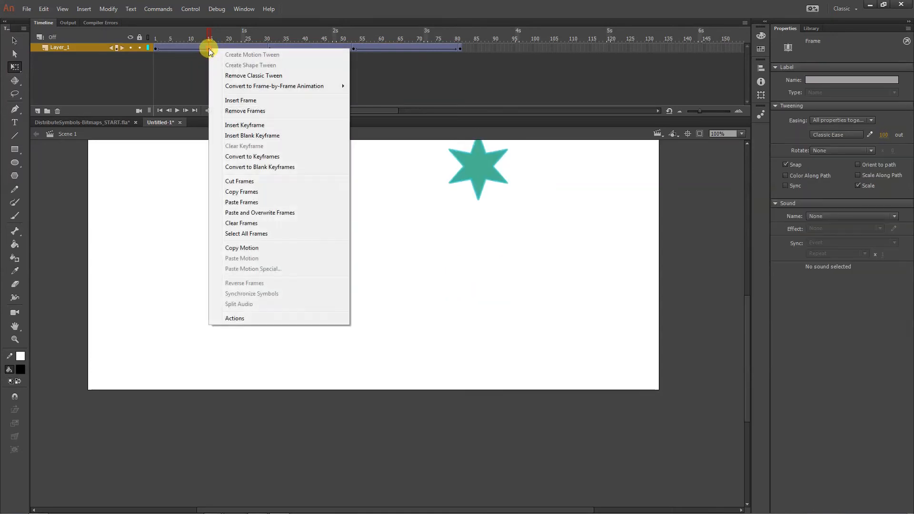
pyautogui.click(235, 126)
pyautogui.moveTo(390, 239); pyautogui.dragTo(390, 349)
pyautogui.moveTo(208, 35)
pyautogui.mouseDown()
pyautogui.moveTo(169, 30)
pyautogui.moveTo(266, 42)
pyautogui.moveTo(208, 42)
pyautogui.mouseUp()
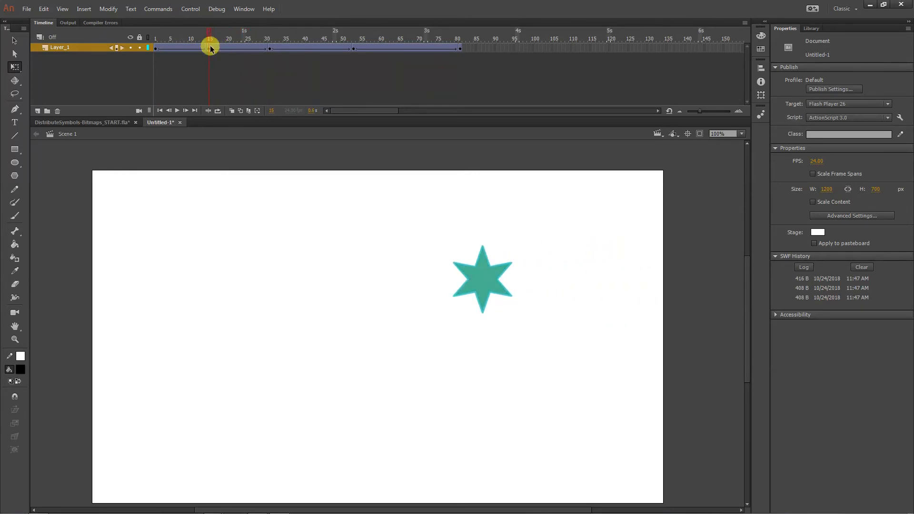
# Move the star at the frame 15 keyframe up and slightly left, onto the stage's upper edge
pyautogui.click(208, 47)
pyautogui.click(467, 259)
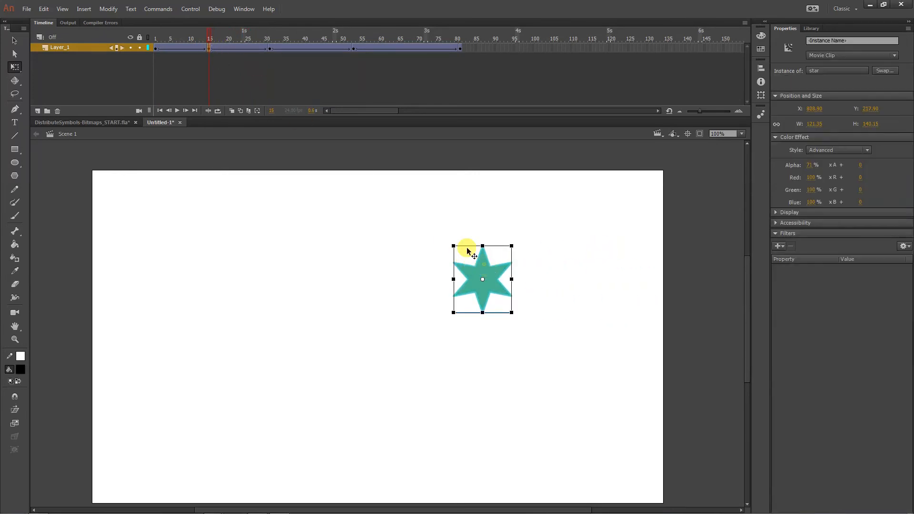
pyautogui.moveTo(467, 247); pyautogui.dragTo(461, 163)
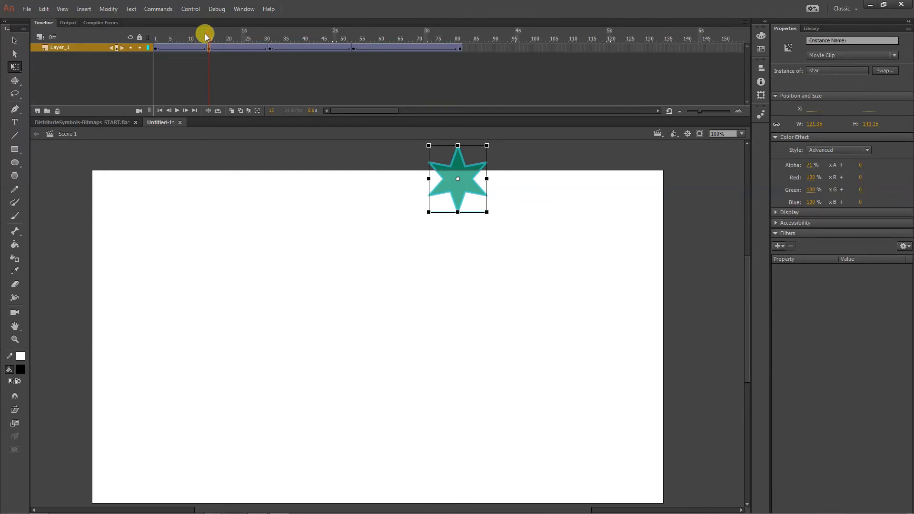
# Scrub through the tweens around the frame 15 keyframe and check the easing settings on both sides of it
pyautogui.moveTo(204, 33)
pyautogui.mouseDown()
pyautogui.moveTo(147, 34)
pyautogui.moveTo(200, 36)
pyautogui.mouseUp()
pyautogui.click(179, 48)
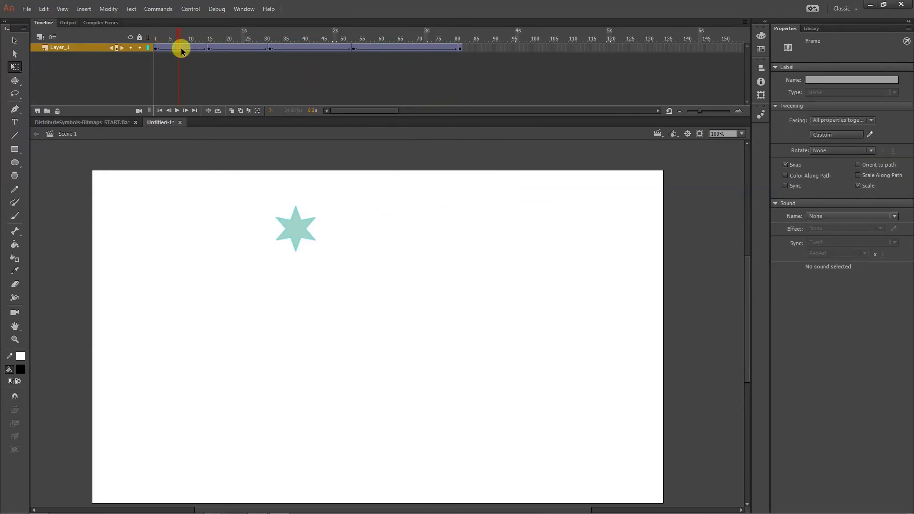
pyautogui.click(247, 48)
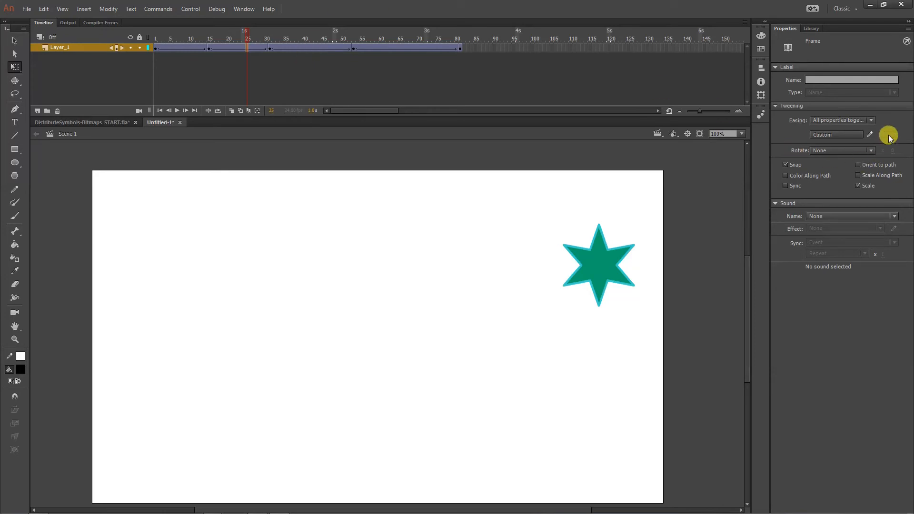
pyautogui.moveTo(213, 38); pyautogui.dragTo(244, 44)
pyautogui.click(211, 48)
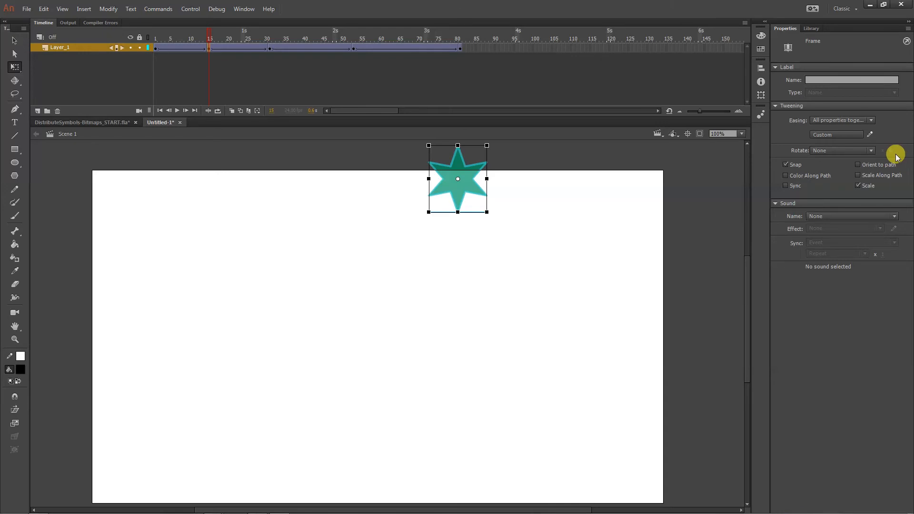
# Undo the star's move at frame 15 while keeping the keyframe
pyautogui.hotkey('ctrl', 'z')
pyautogui.hotkey('ctrl', 'z')
pyautogui.hotkey('ctrl', 'z')
pyautogui.hotkey('ctrl', 'z')
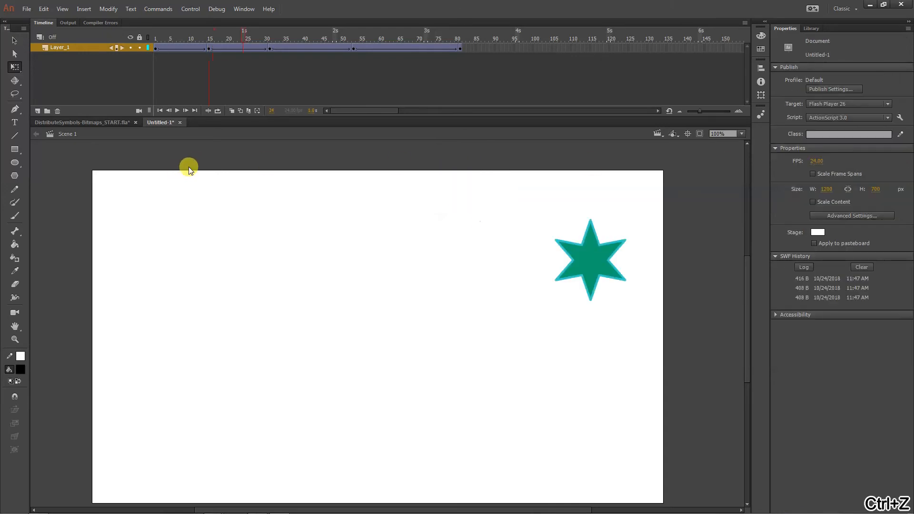
pyautogui.hotkey('ctrl', 'z')
pyautogui.hotkey('ctrl', 'z')
pyautogui.hotkey('ctrl', 'z')
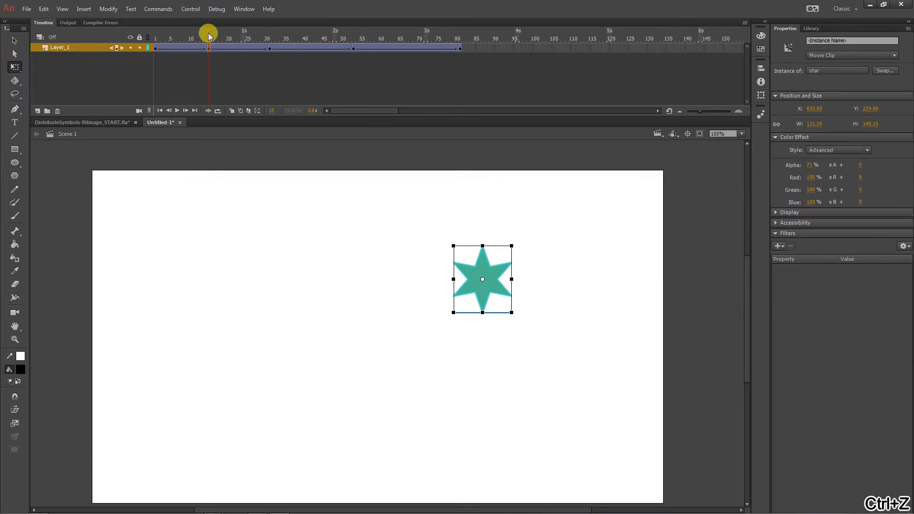
# Inspect the custom ease curve of the tween between frames 15 and 31, and close it without changes
pyautogui.moveTo(208, 33)
pyautogui.mouseDown()
pyautogui.moveTo(162, 37)
pyautogui.moveTo(248, 41)
pyautogui.moveTo(171, 38)
pyautogui.moveTo(243, 44)
pyautogui.moveTo(209, 44)
pyautogui.mouseUp()
pyautogui.click(224, 48)
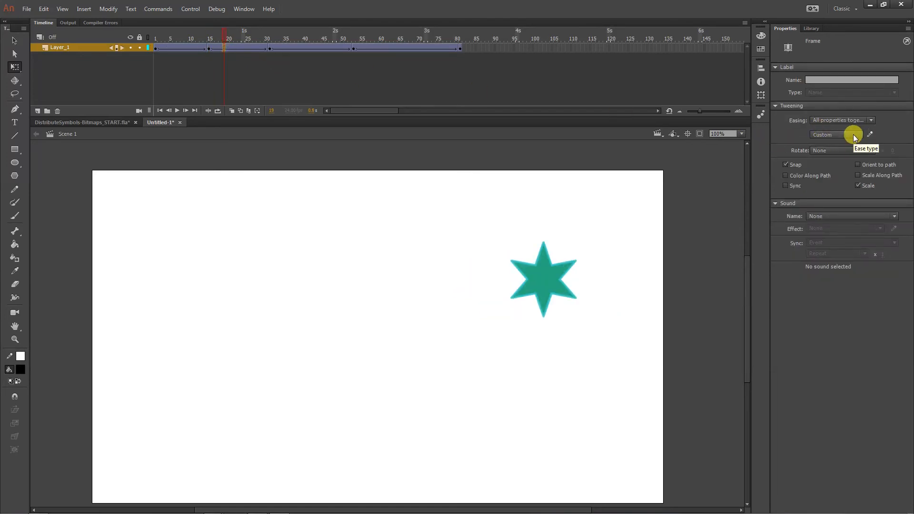
pyautogui.click(868, 135)
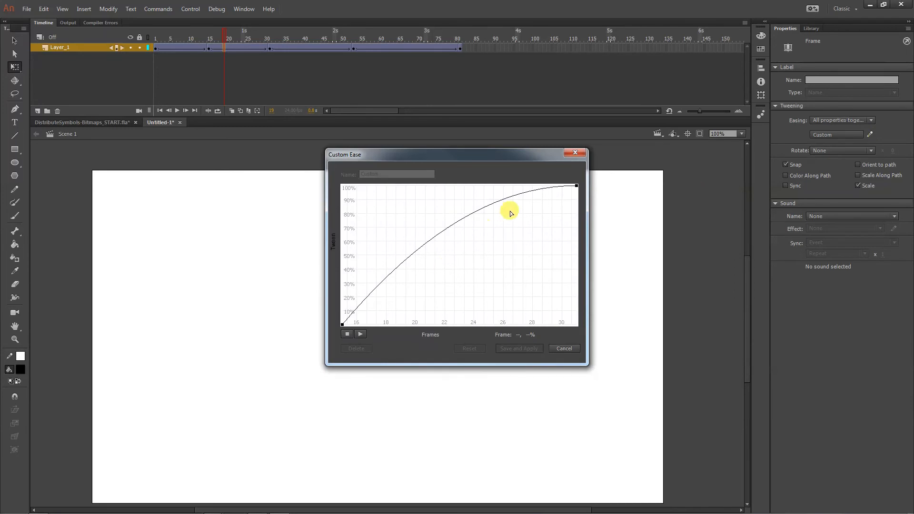
pyautogui.click(575, 153)
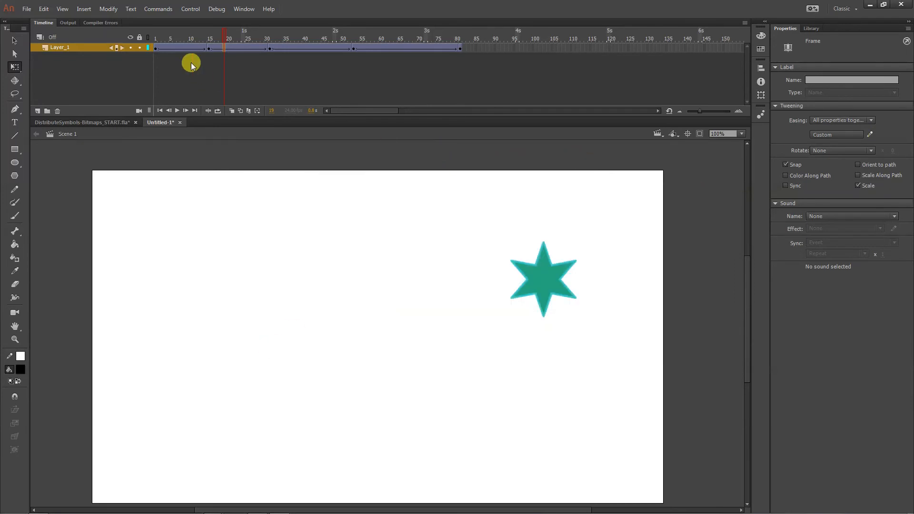
# Move the star at frame 15 to about X 674, Y 16, shift its keyframe to frame 22, and scrub back to frame 1
pyautogui.click(210, 48)
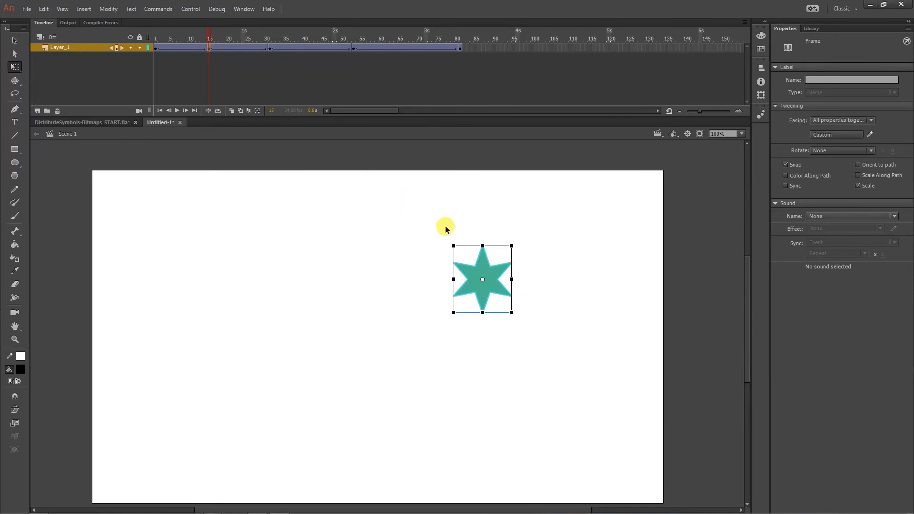
pyautogui.moveTo(485, 259); pyautogui.dragTo(414, 157)
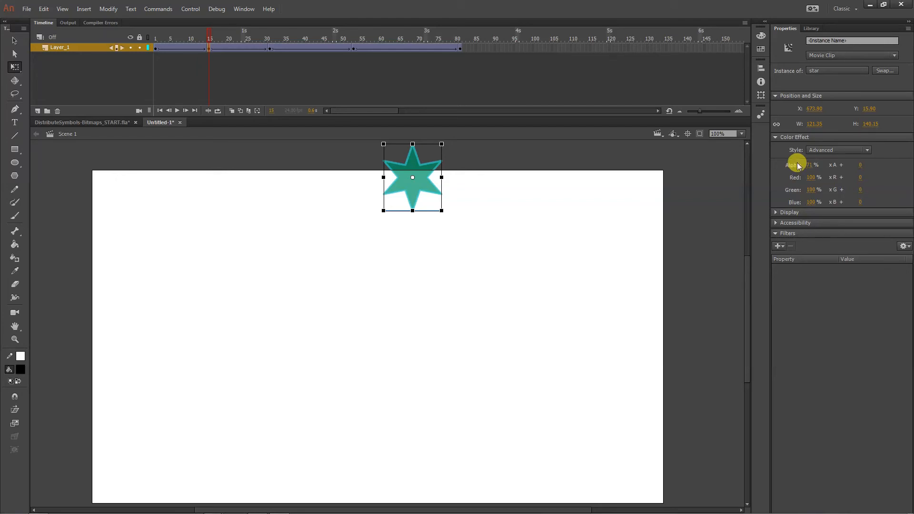
pyautogui.click(207, 48)
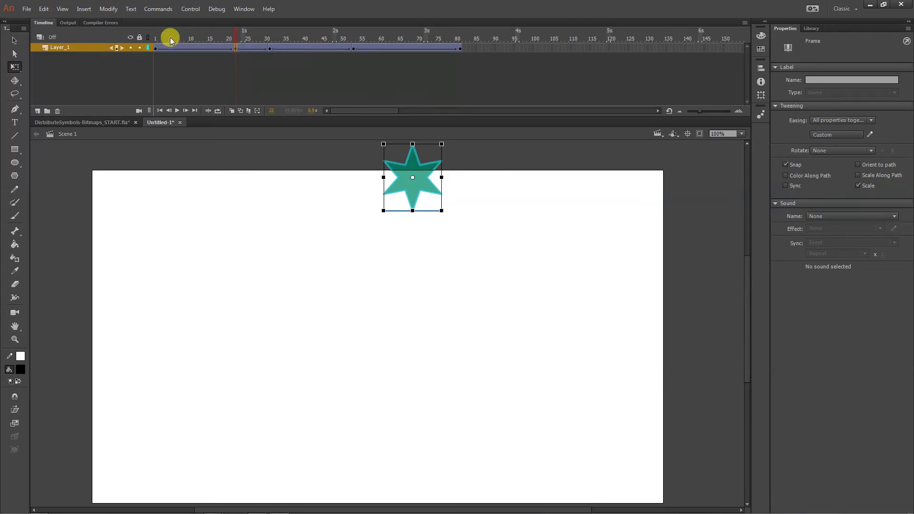
pyautogui.moveTo(170, 37); pyautogui.dragTo(145, 42)
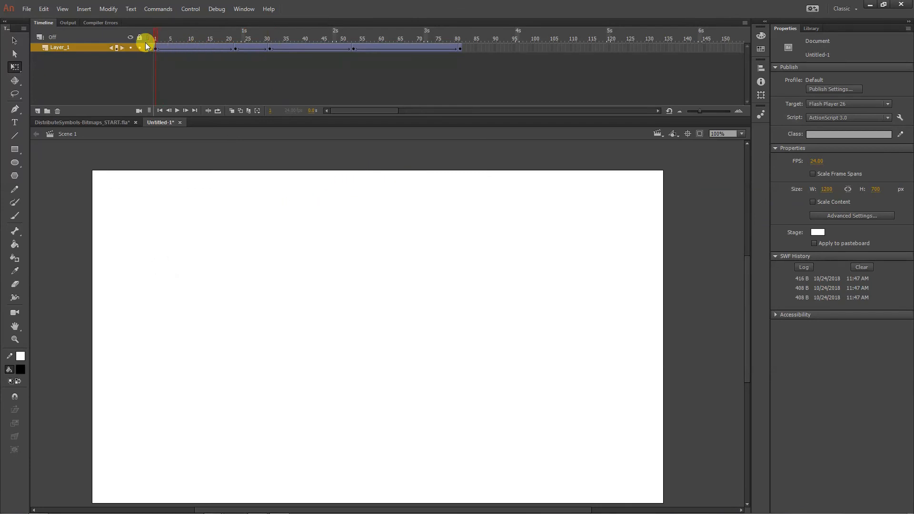